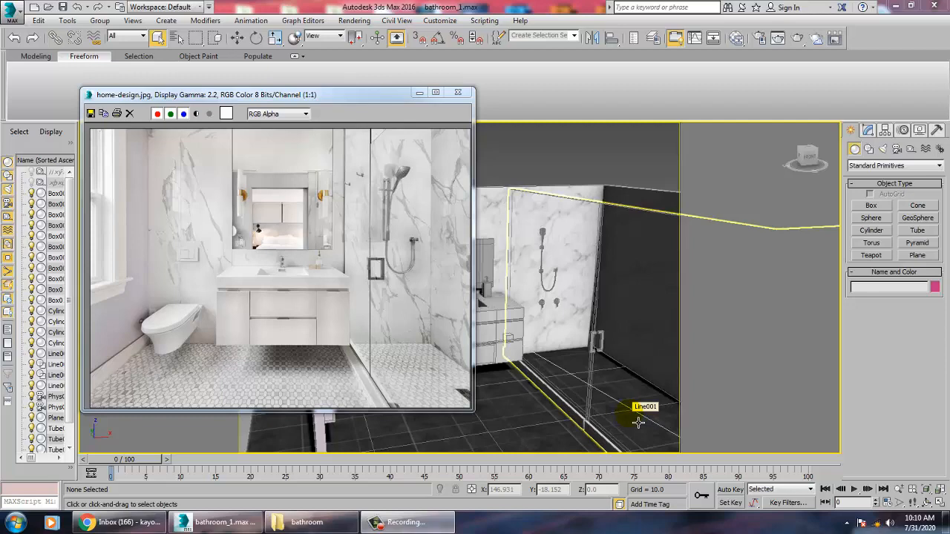
# Select the window frame object and add a new VRayMtl material in an empty area of the material graph.
pyautogui.keyDown('alt'); pyautogui.moveTo(626, 364); pyautogui.dragTo(606, 281, button='middle'); pyautogui.keyUp('alt')
pyautogui.scroll(-2, 623, 327)
pyautogui.scroll(3, 573, 335)
pyautogui.click(594, 303)
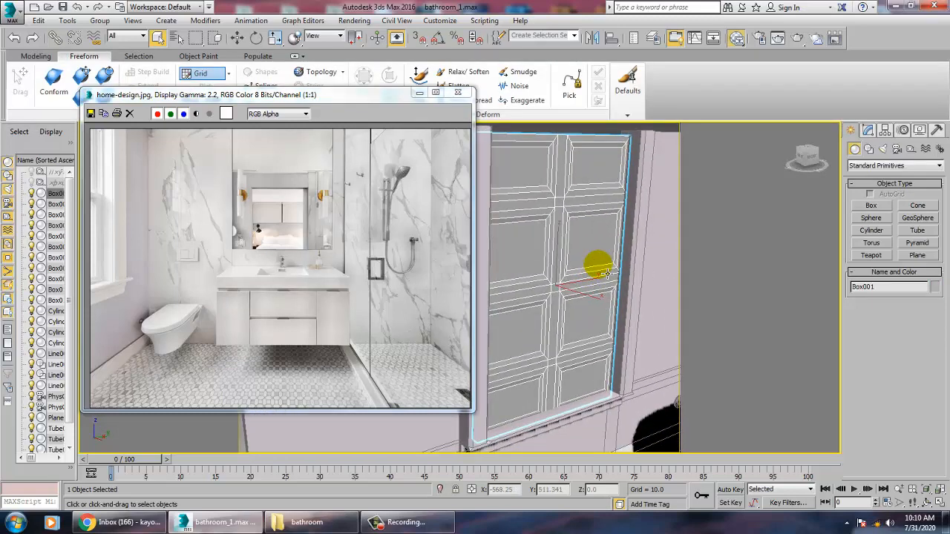
pyautogui.press('m')
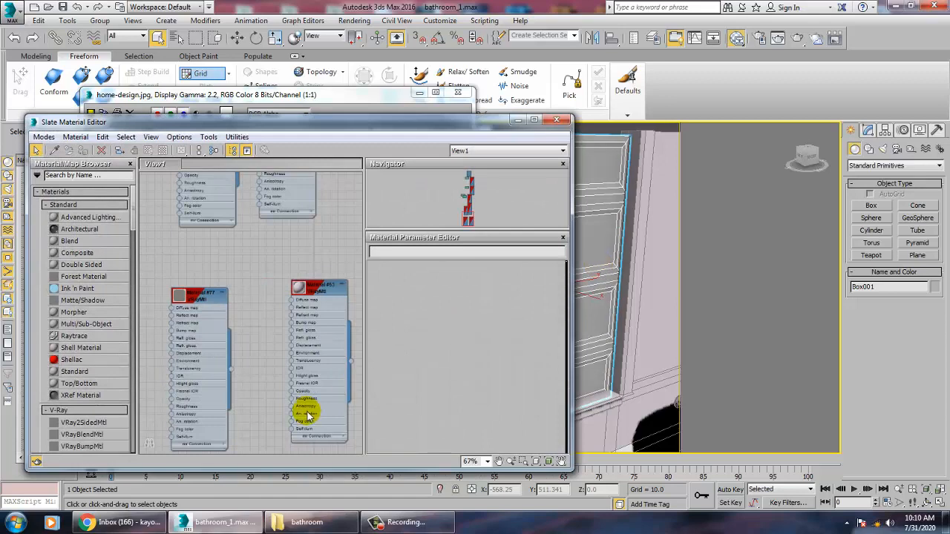
pyautogui.moveTo(308, 414); pyautogui.dragTo(235, 253, button='middle')
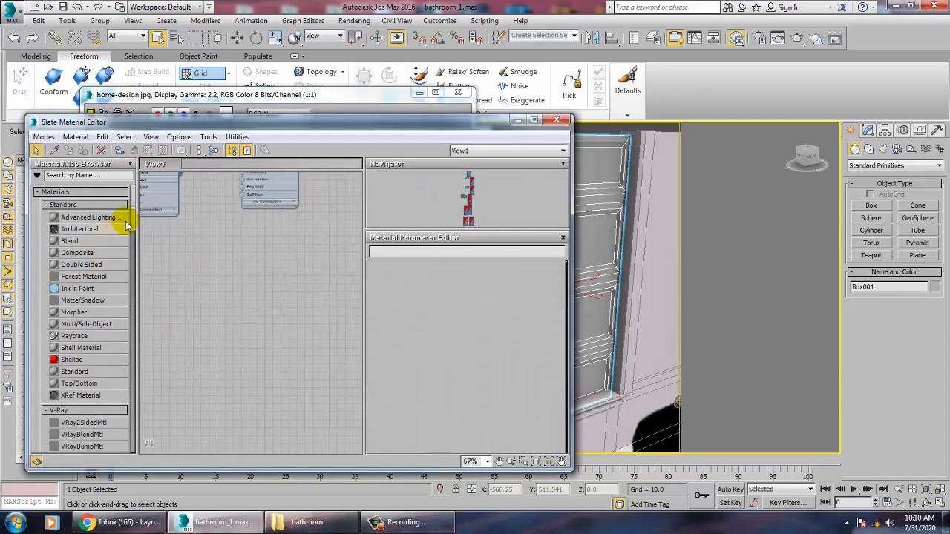
pyautogui.scroll(-6, 135, 238)
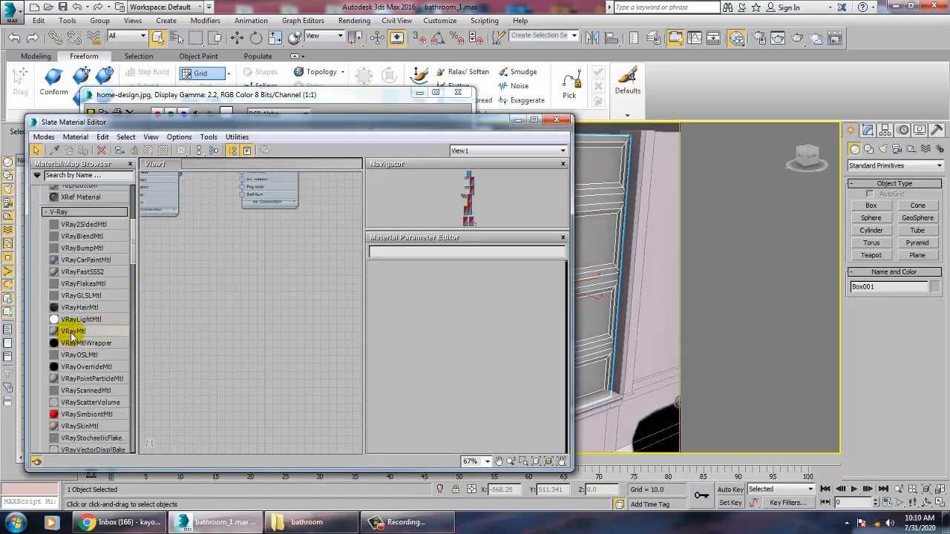
pyautogui.moveTo(94, 333); pyautogui.dragTo(227, 276)
pyautogui.doubleClick(228, 276)
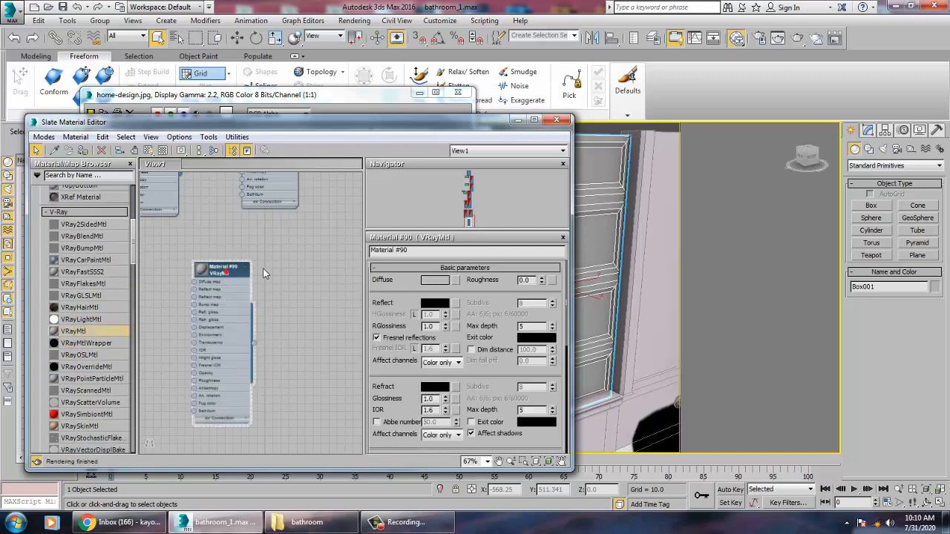
# Set the new material's diffuse color to white and assign it to the selected window frame.
pyautogui.click(429, 282)
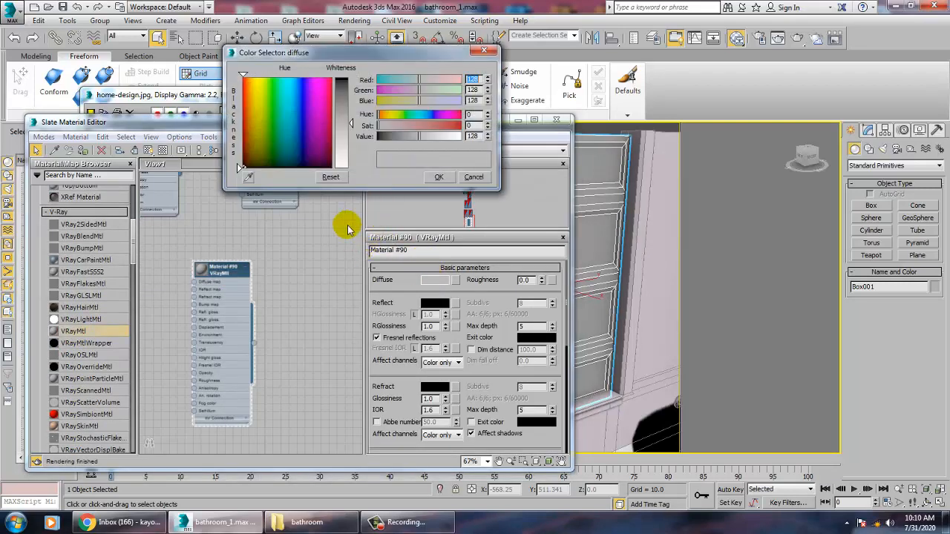
pyautogui.moveTo(349, 123); pyautogui.dragTo(500, 218)
pyautogui.click(438, 176)
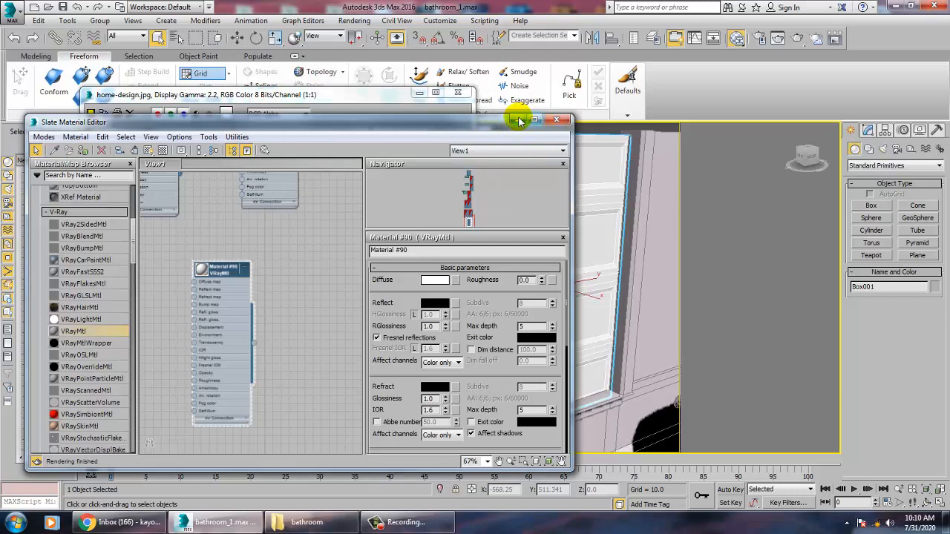
pyautogui.click(556, 119)
pyautogui.click(516, 306)
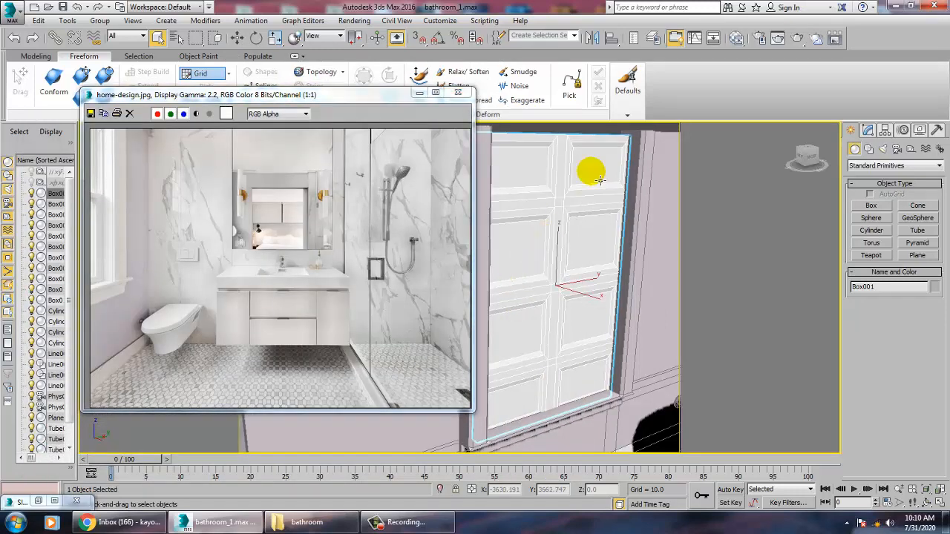
# In polygon mode, select the eight pane faces on the visible side of the window.
pyautogui.press('4')
pyautogui.click(531, 179)
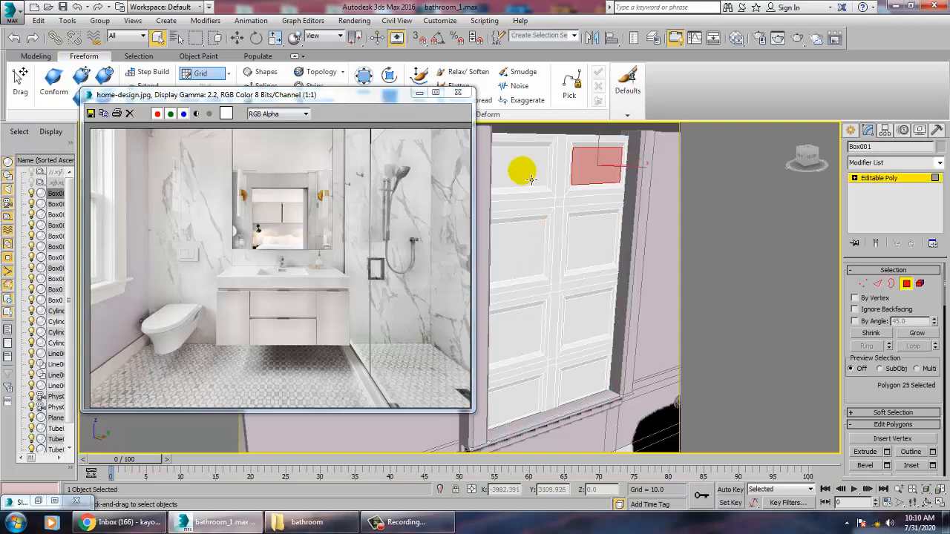
pyautogui.keyDown('ctrl'); pyautogui.click(532, 180); pyautogui.keyUp('ctrl')
pyautogui.keyDown('ctrl'); pyautogui.click(528, 239); pyautogui.keyUp('ctrl')
pyautogui.keyDown('ctrl'); pyautogui.click(599, 252); pyautogui.keyUp('ctrl')
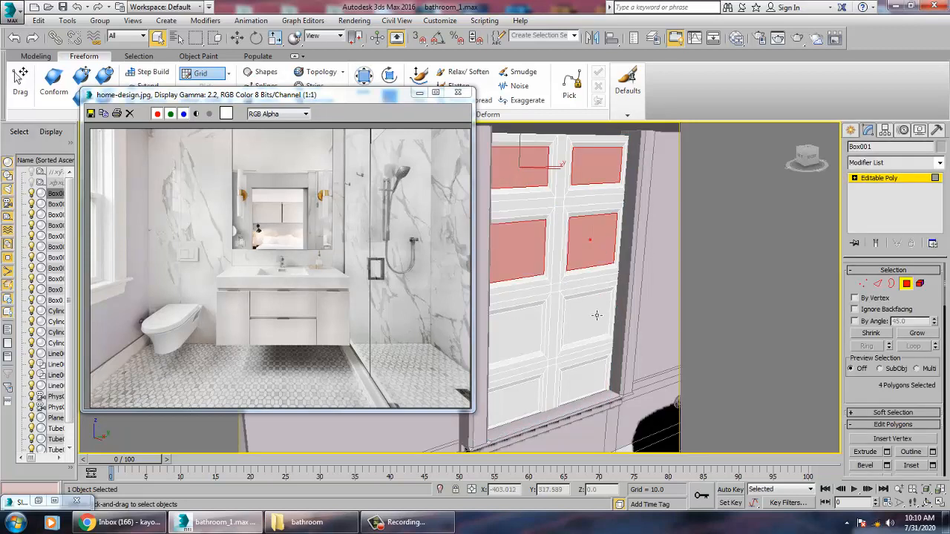
pyautogui.keyDown('ctrl'); pyautogui.click(594, 311); pyautogui.keyUp('ctrl')
pyautogui.keyDown('ctrl'); pyautogui.click(539, 353); pyautogui.keyUp('ctrl')
pyautogui.keyDown('ctrl'); pyautogui.click(530, 405); pyautogui.keyUp('ctrl')
pyautogui.keyDown('ctrl'); pyautogui.click(580, 393); pyautogui.keyUp('ctrl')
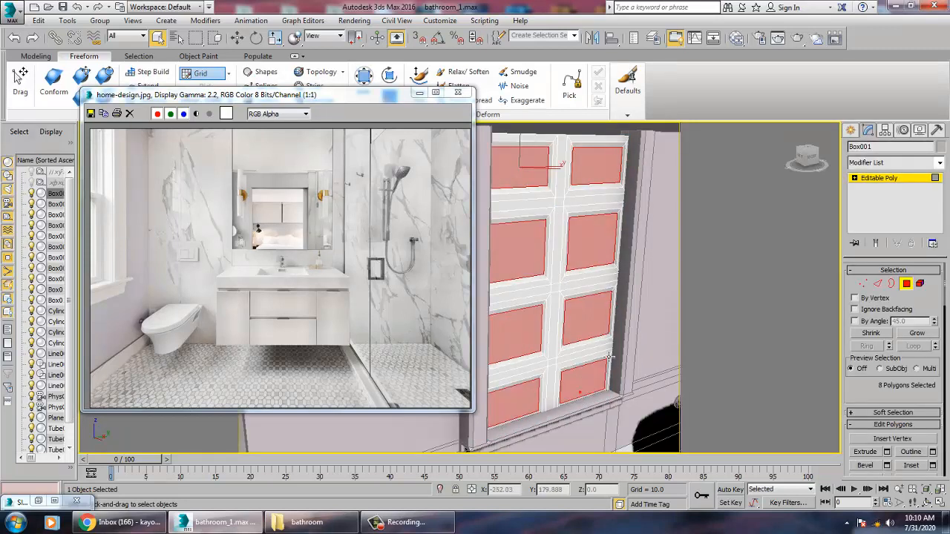
# Add the eight pane faces on the window's opposite side to the polygon selection.
pyautogui.keyDown('alt'); pyautogui.moveTo(609, 349); pyautogui.dragTo(699, 328, button='middle'); pyautogui.keyUp('alt')
pyautogui.keyDown('ctrl'); pyautogui.click(590, 412); pyautogui.keyUp('ctrl')
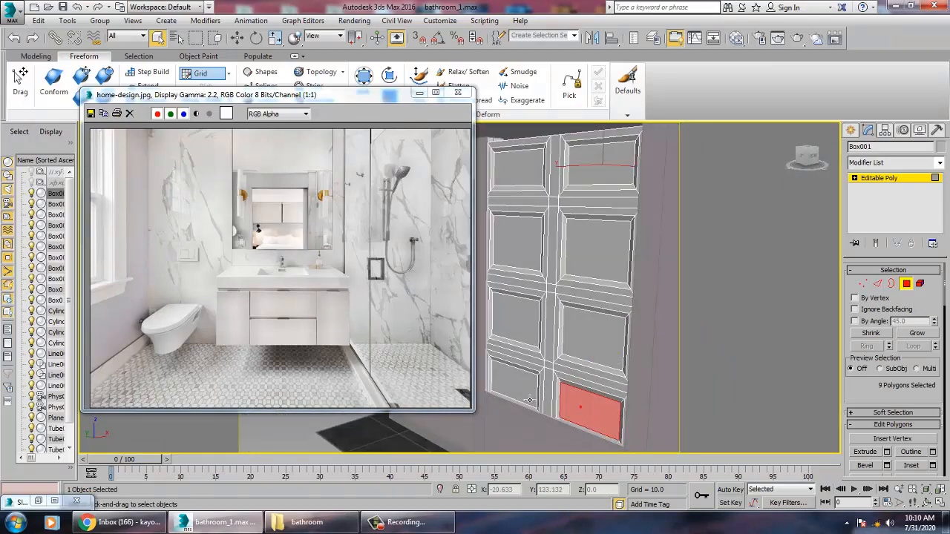
pyautogui.keyDown('ctrl'); pyautogui.click(514, 387); pyautogui.keyUp('ctrl')
pyautogui.keyDown('ctrl'); pyautogui.click(605, 340); pyautogui.keyUp('ctrl')
pyautogui.keyDown('ctrl'); pyautogui.click(527, 326); pyautogui.keyUp('ctrl')
pyautogui.keyDown('ctrl'); pyautogui.click(597, 279); pyautogui.keyUp('ctrl')
pyautogui.keyDown('ctrl'); pyautogui.click(530, 253); pyautogui.keyUp('ctrl')
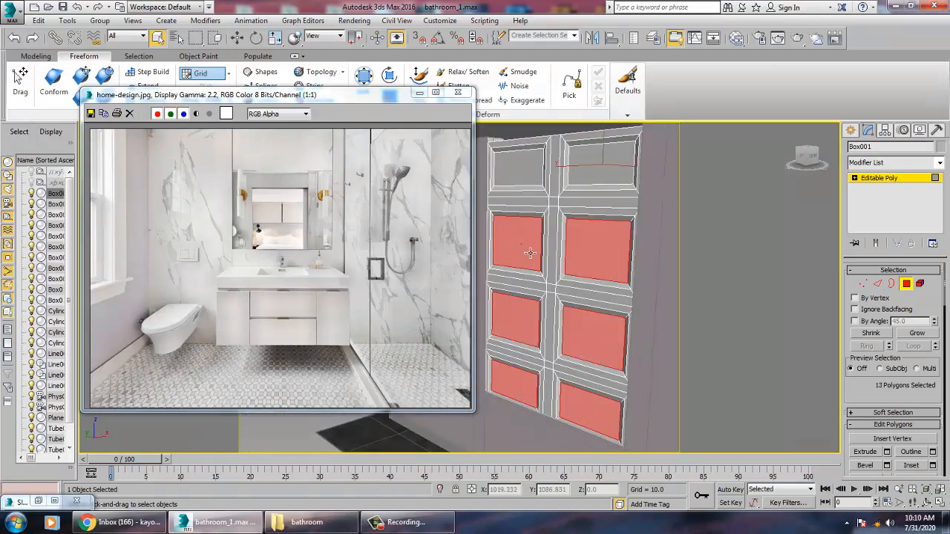
pyautogui.keyDown('ctrl'); pyautogui.click(604, 165); pyautogui.keyUp('ctrl')
pyautogui.keyDown('ctrl'); pyautogui.click(520, 164); pyautogui.keyUp('ctrl')
pyautogui.keyDown('alt'); pyautogui.moveTo(597, 285); pyautogui.dragTo(461, 288, button='middle'); pyautogui.keyUp('alt')
pyautogui.moveTo(585, 335); pyautogui.dragTo(579, 322, button='middle')
# Create a second VRayMtl with a white refraction color of 255 and assign it to the selected window panes.
pyautogui.press('m')
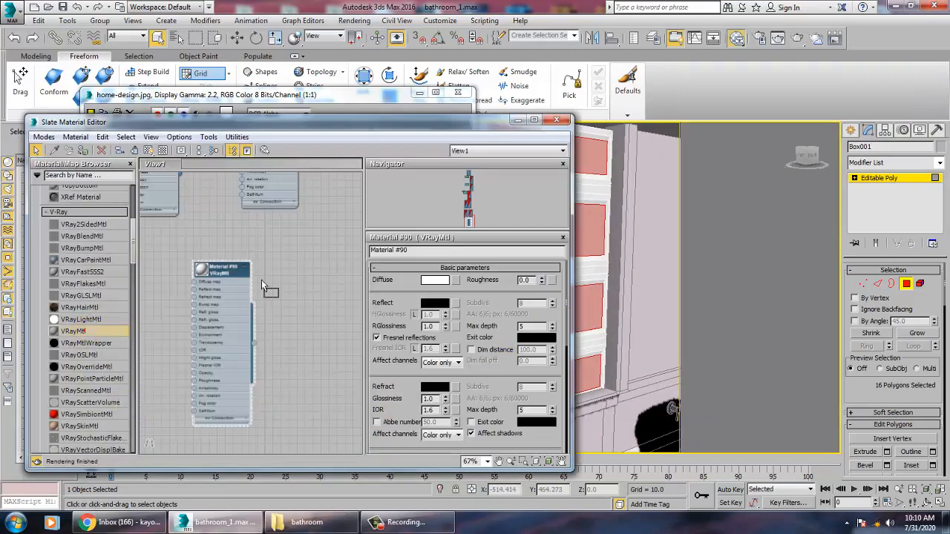
pyautogui.moveTo(262, 286); pyautogui.dragTo(293, 267)
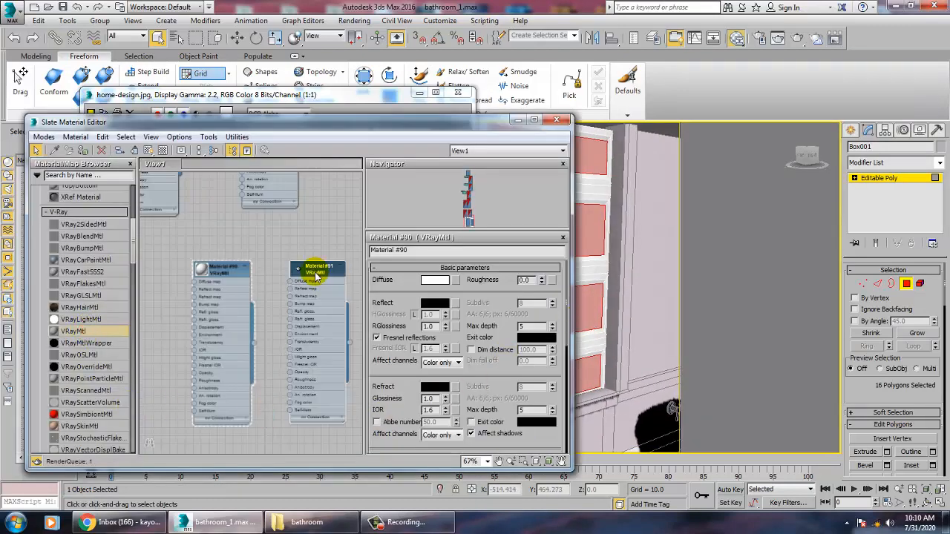
pyautogui.click(434, 390)
pyautogui.moveTo(345, 111); pyautogui.dragTo(345, 167)
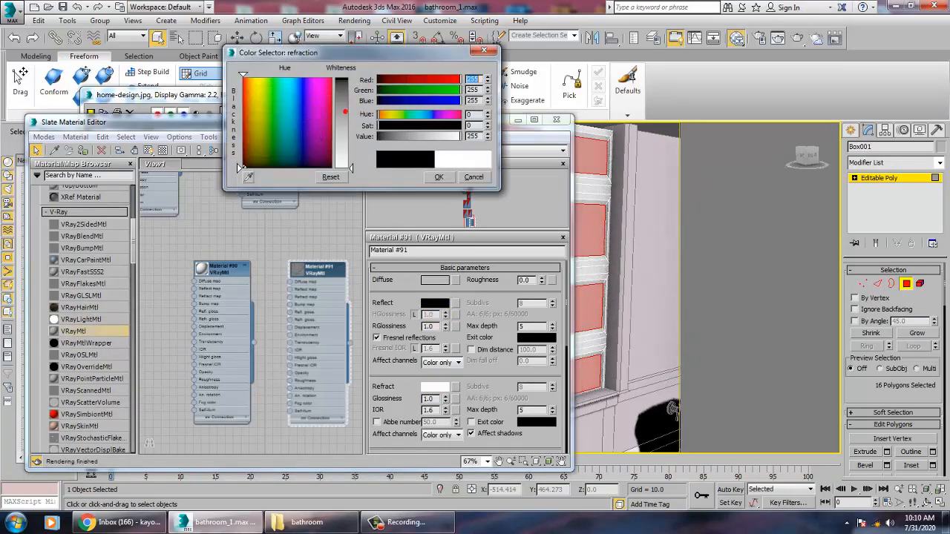
pyautogui.click(438, 178)
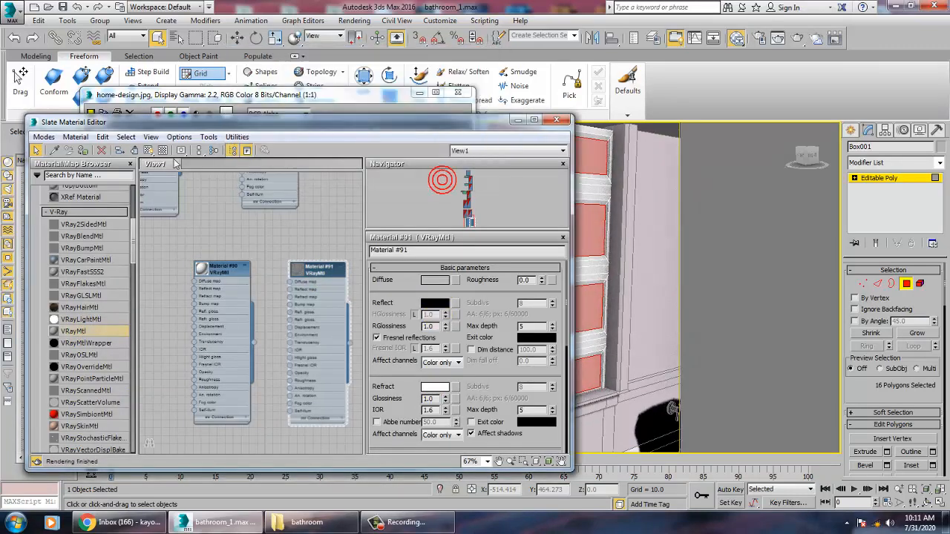
pyautogui.click(87, 153)
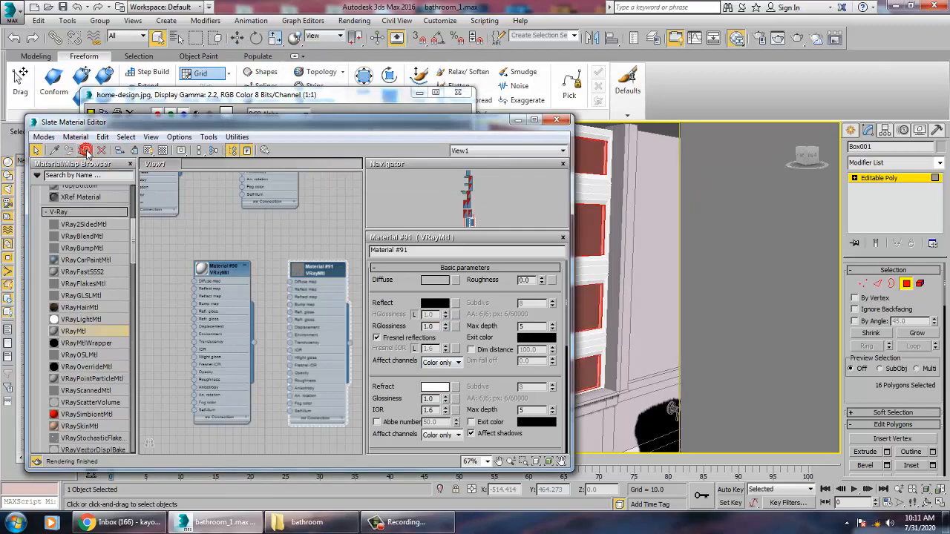
pyautogui.click(515, 118)
# Deselect the pane faces, set the reference image window aside, and leave polygon editing of the window.
pyautogui.scroll(-5, 621, 279)
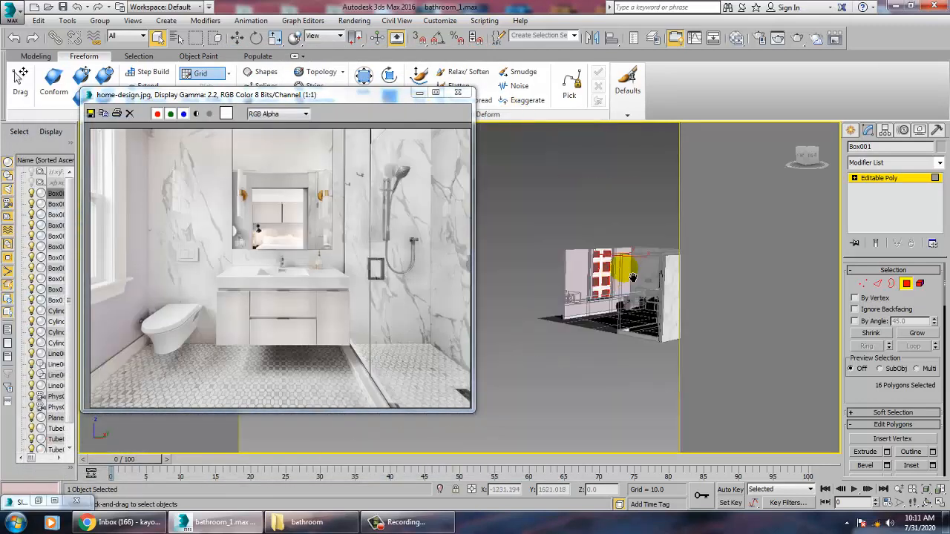
pyautogui.moveTo(624, 270); pyautogui.dragTo(587, 284, button='middle')
pyautogui.click(613, 200)
pyautogui.keyDown('alt'); pyautogui.moveTo(613, 200); pyautogui.dragTo(631, 333, button='middle'); pyautogui.keyUp('alt')
pyautogui.scroll(3, 622, 284)
pyautogui.scroll(5, 578, 348)
pyautogui.moveTo(386, 97); pyautogui.dragTo(276, 80)
pyautogui.moveTo(600, 335); pyautogui.dragTo(526, 324, button='middle')
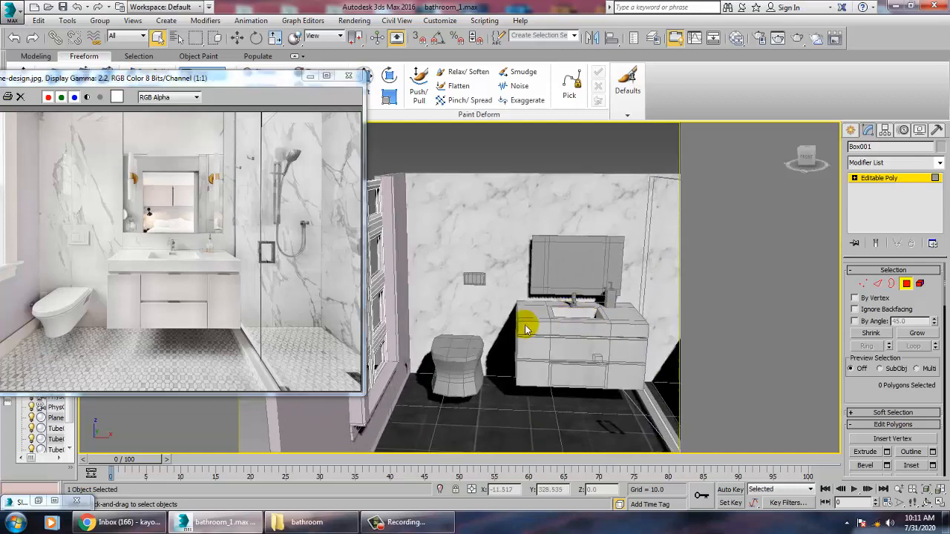
pyautogui.click(865, 180)
# Select the toilet's body and lid together and scale them to 91% along the X axis.
pyautogui.click(456, 361)
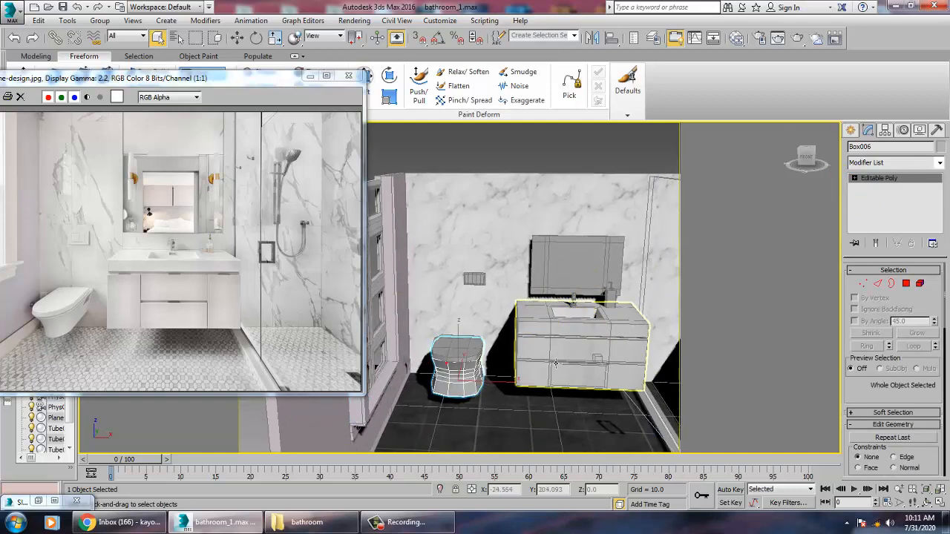
pyautogui.keyDown('alt'); pyautogui.moveTo(558, 356); pyautogui.dragTo(500, 357, button='middle'); pyautogui.keyUp('alt')
pyautogui.keyDown('alt'); pyautogui.moveTo(424, 394); pyautogui.dragTo(479, 404, button='middle'); pyautogui.keyUp('alt')
pyautogui.keyDown('ctrl'); pyautogui.click(479, 403); pyautogui.keyUp('ctrl')
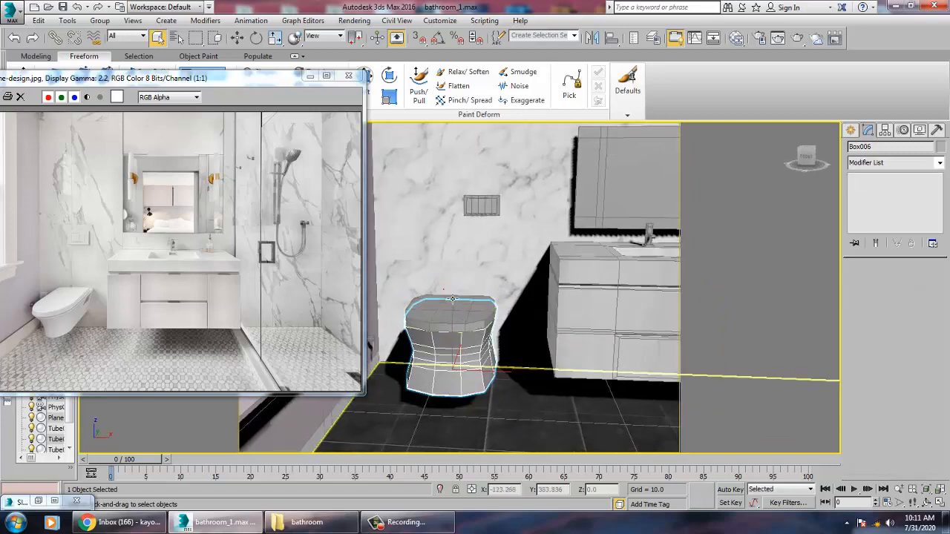
pyautogui.click(456, 322)
pyautogui.keyDown('ctrl'); pyautogui.click(453, 375); pyautogui.keyUp('ctrl')
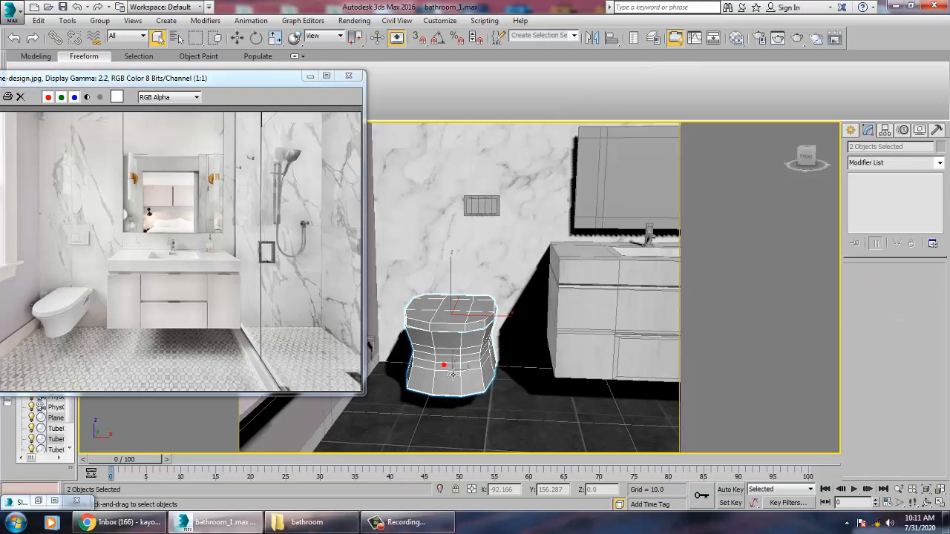
pyautogui.press('r')
pyautogui.moveTo(512, 339); pyautogui.dragTo(510, 338)
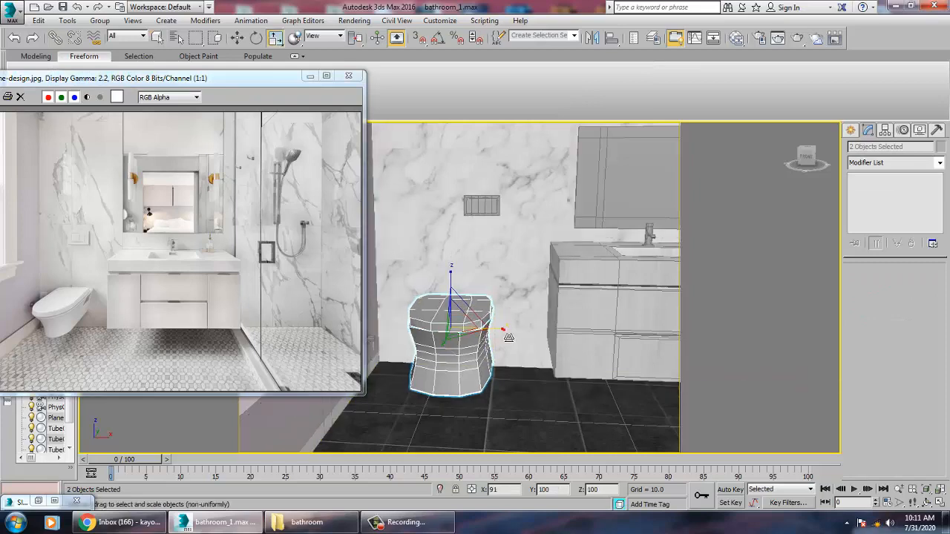
# Move the two selected toilet parts back toward the marble wall.
pyautogui.keyDown('alt'); pyautogui.moveTo(506, 337); pyautogui.dragTo(431, 359, button='middle'); pyautogui.keyUp('alt')
pyautogui.press('w')
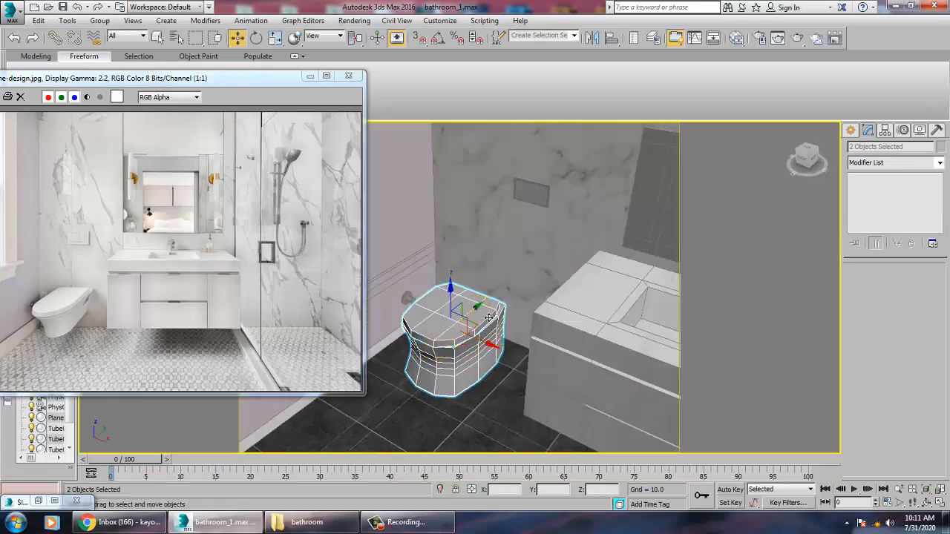
pyautogui.moveTo(519, 308); pyautogui.dragTo(553, 303)
pyautogui.keyDown('alt'); pyautogui.moveTo(530, 304); pyautogui.dragTo(520, 322, button='middle'); pyautogui.keyUp('alt')
# Add another VRayMtl material below the two window materials and open its parameters.
pyautogui.press('m')
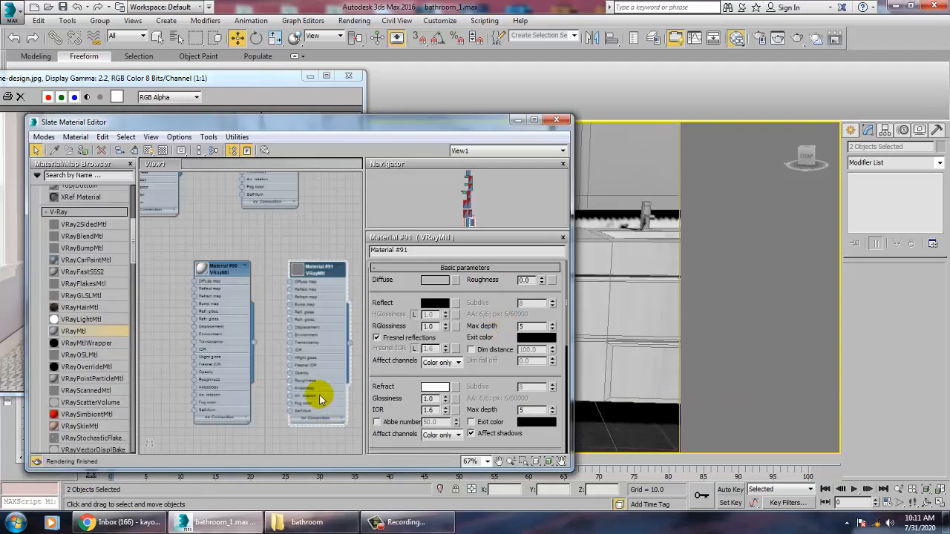
pyautogui.moveTo(292, 354); pyautogui.dragTo(289, 354)
pyautogui.doubleClick(285, 354)
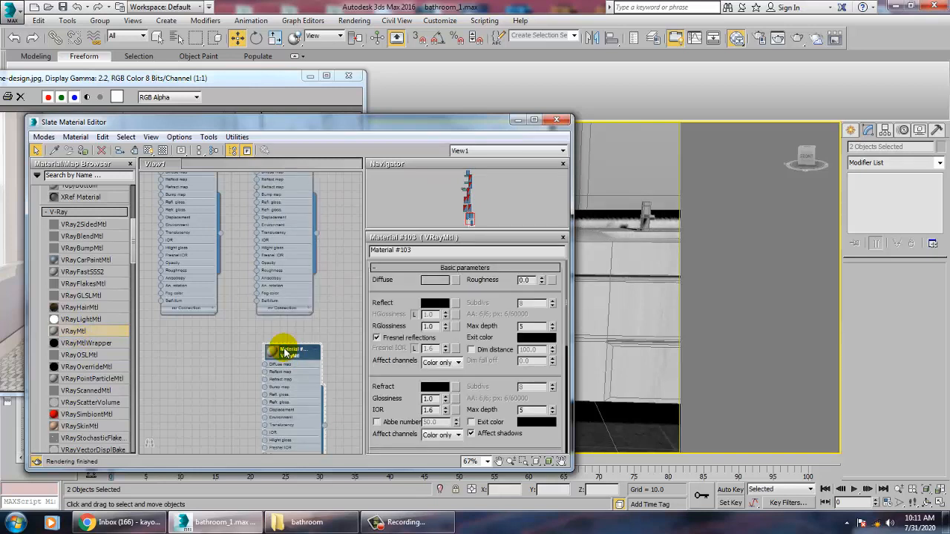
# Choose a Bitmap for the new material's diffuse map and browse to the Desktop folder "new bathroom tex".
pyautogui.click(457, 280)
pyautogui.doubleClick(380, 127)
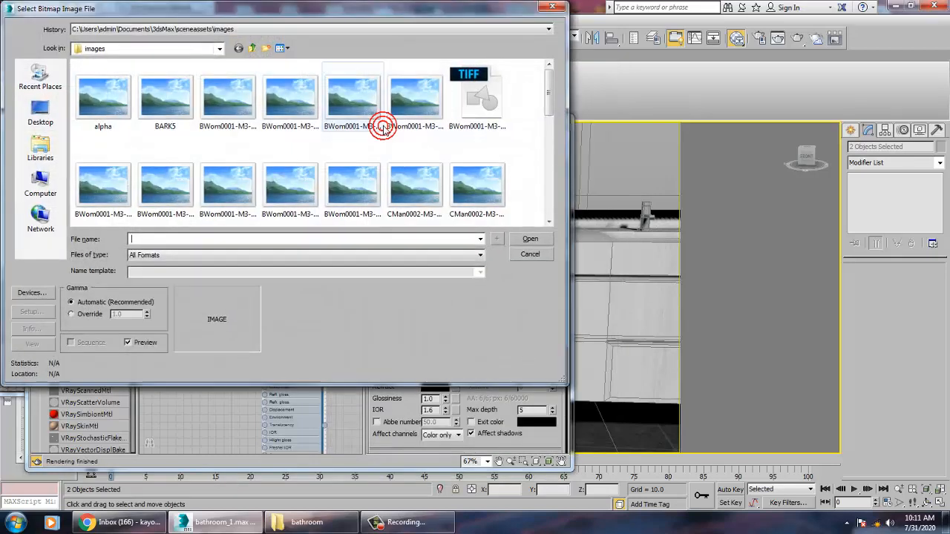
pyautogui.click(49, 113)
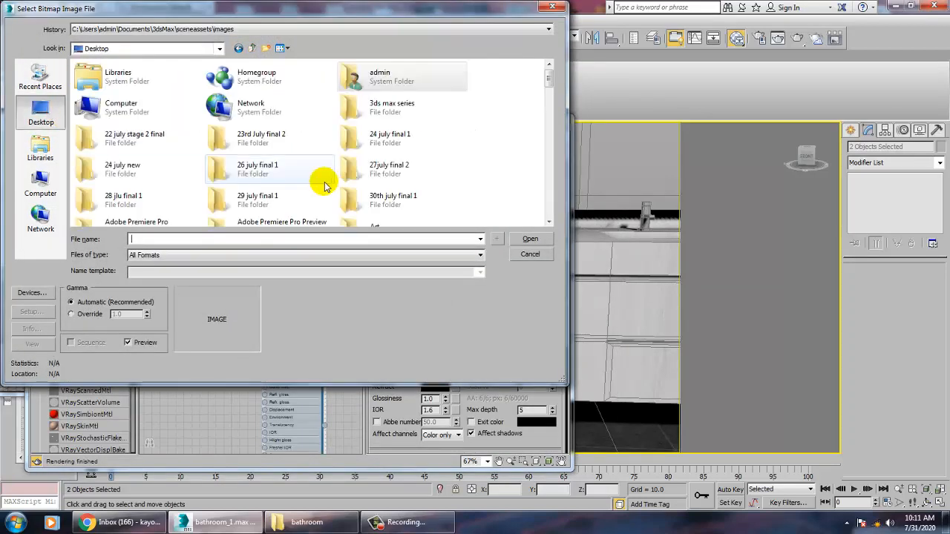
pyautogui.scroll(-5, 299, 182)
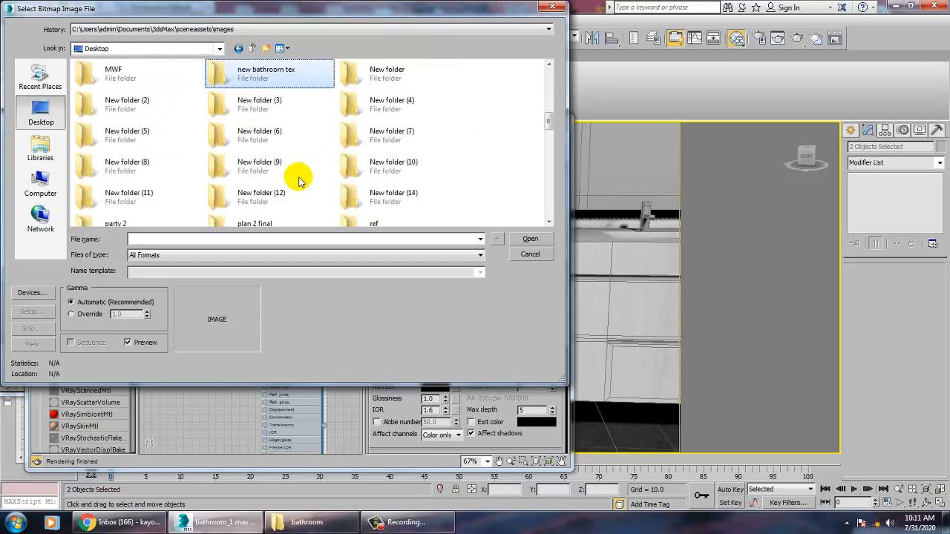
pyautogui.doubleClick(261, 84)
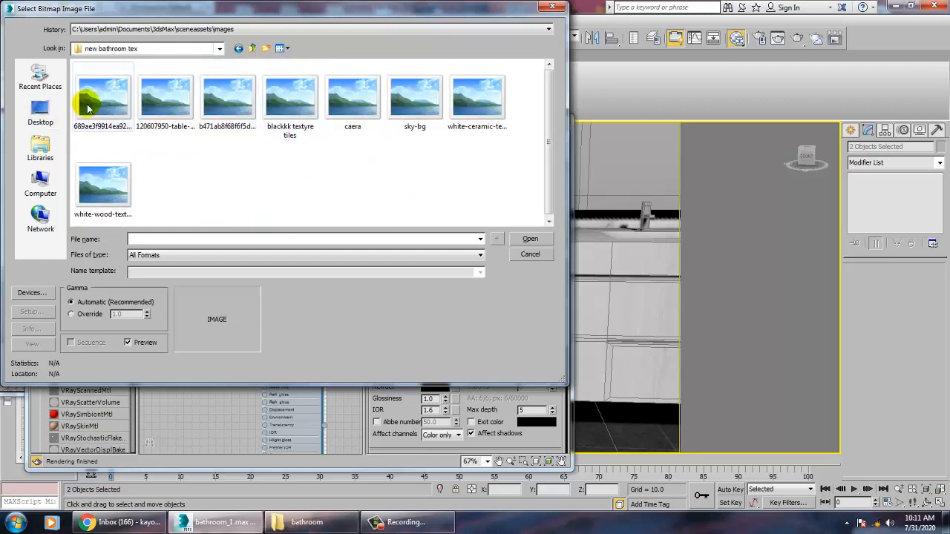
# Preview the texture images in the "new bathroom tex" folder one by one to find one suitable for the toilet.
pyautogui.click(85, 93)
pyautogui.rightClick(84, 92)
pyautogui.click(119, 116)
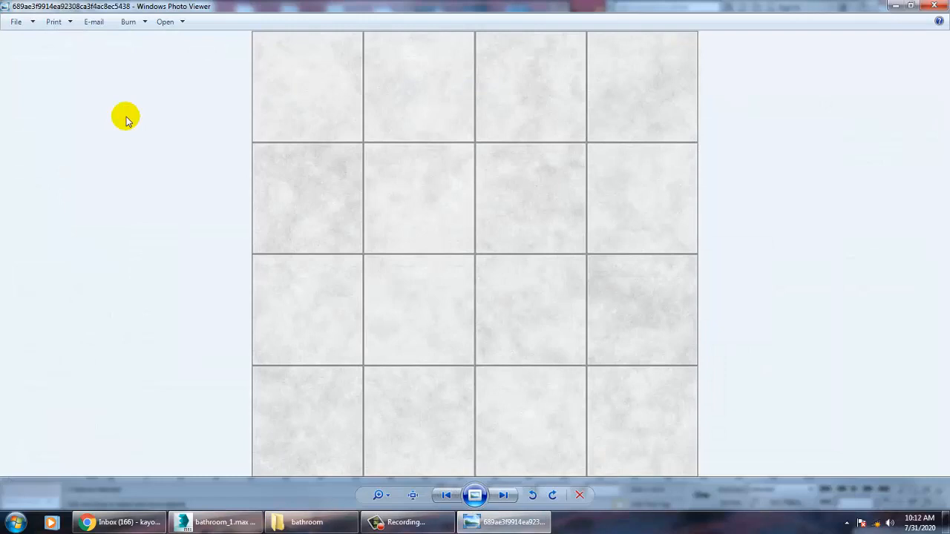
pyautogui.press('Right')
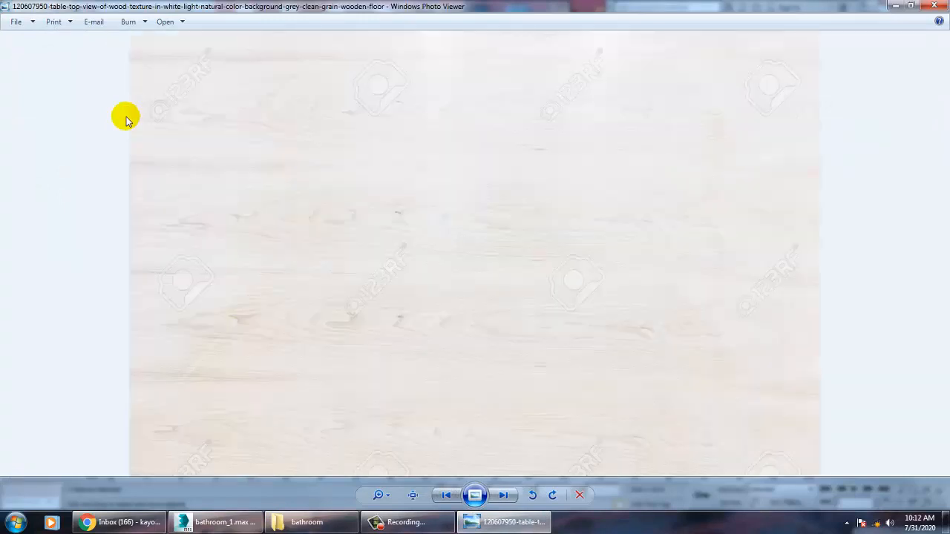
pyautogui.press('Right')
pyautogui.press('Right')
pyautogui.press('Right')
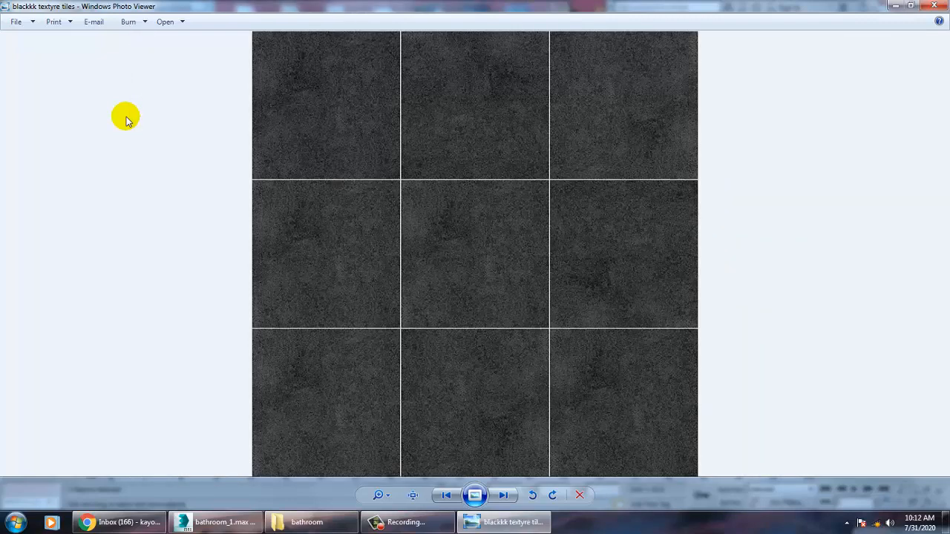
pyautogui.press('Right')
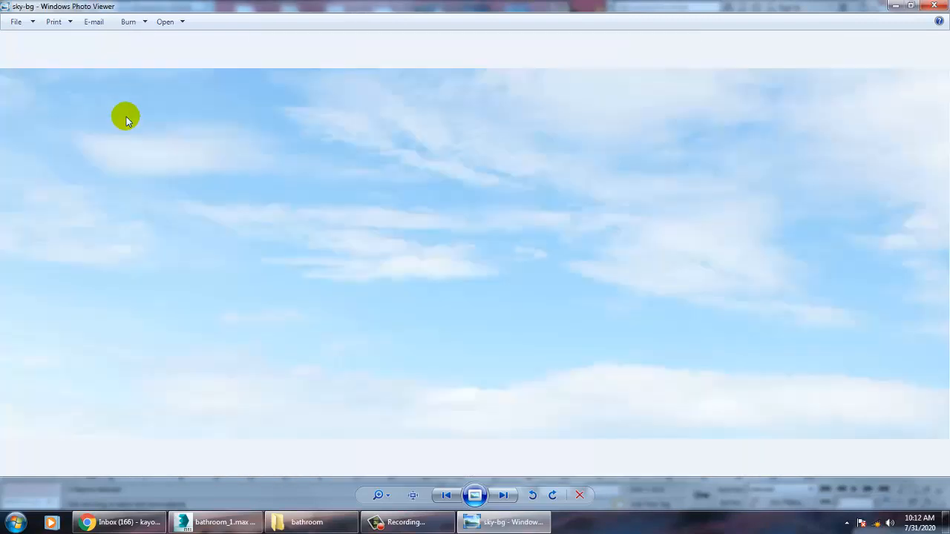
pyautogui.press('Left')
pyautogui.press('Right')
pyautogui.press('Right')
pyautogui.press('Right')
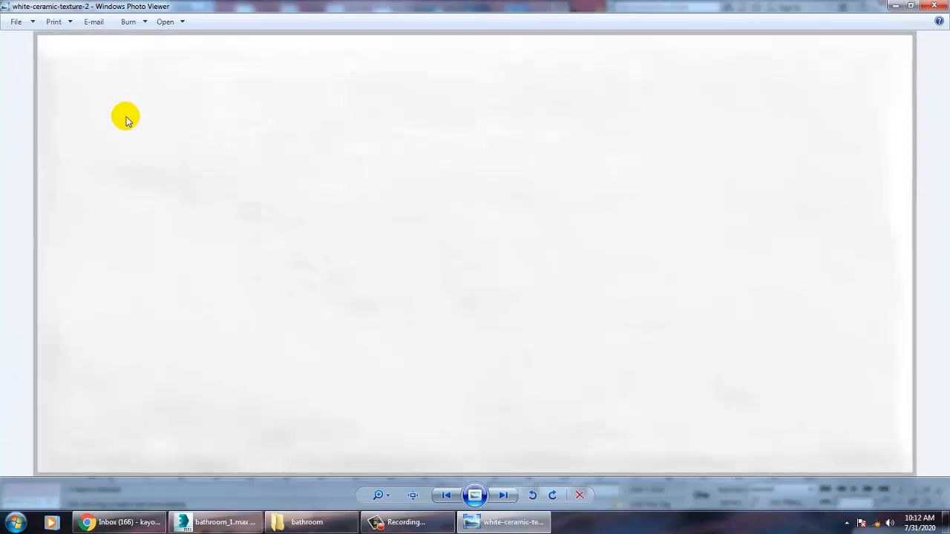
pyautogui.click(934, 5)
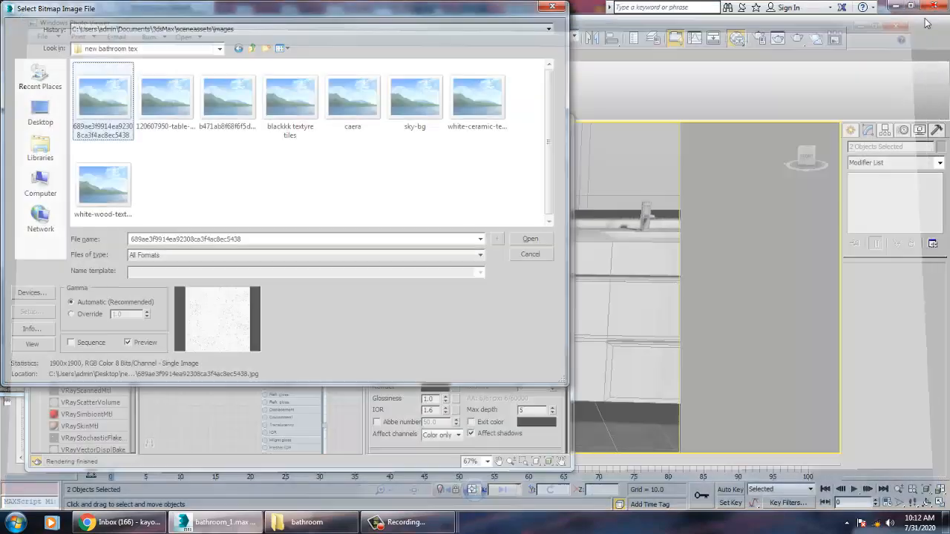
# Load white-ceramic-texture-2 as the new material's diffuse bitmap and assign the material to the two selected toilet parts.
pyautogui.doubleClick(467, 98)
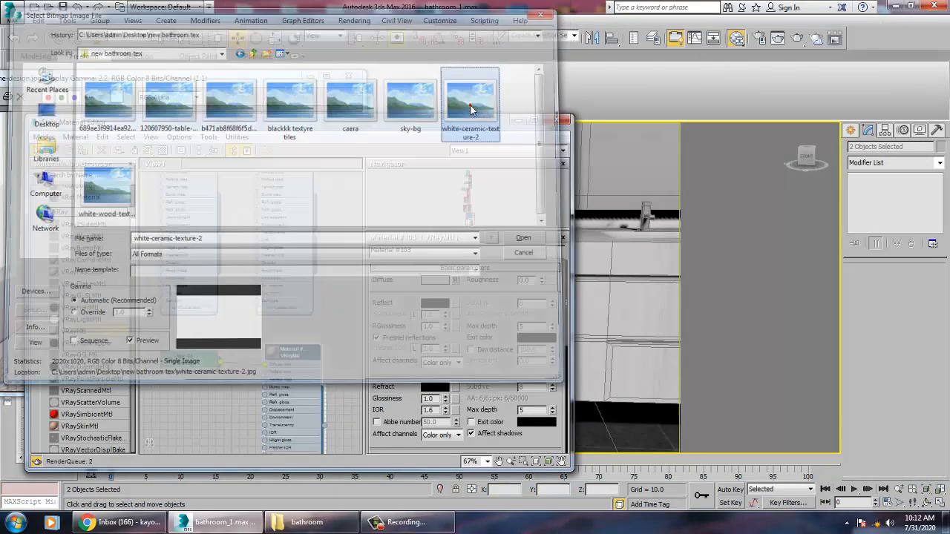
pyautogui.click(83, 153)
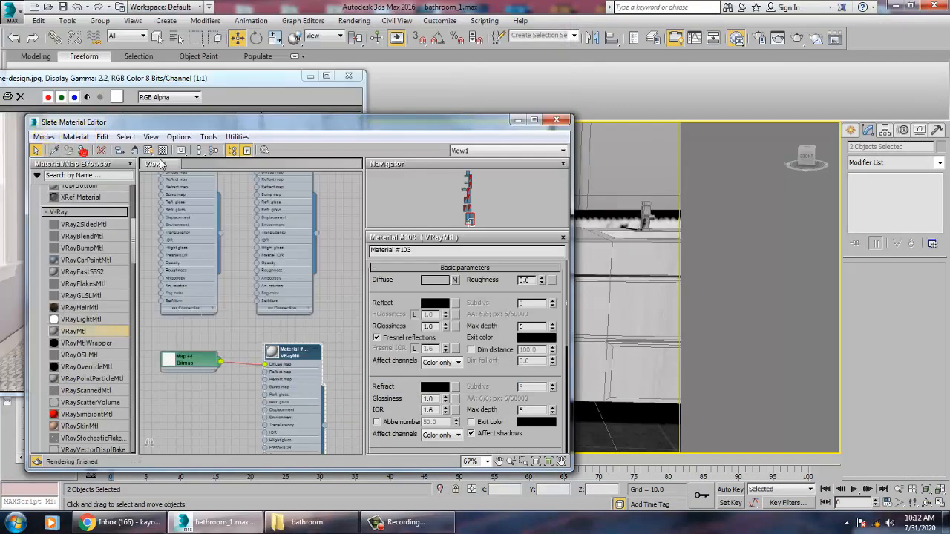
pyautogui.click(516, 118)
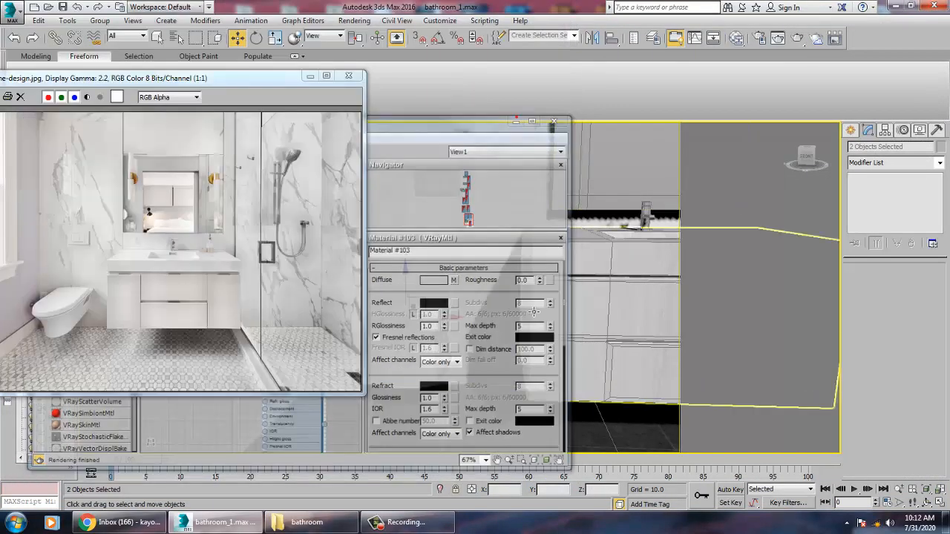
# Add a UVW Map modifier with Box mapping to the two selected toilet parts.
pyautogui.keyDown('alt'); pyautogui.moveTo(480, 308); pyautogui.dragTo(513, 318, button='middle'); pyautogui.keyUp('alt')
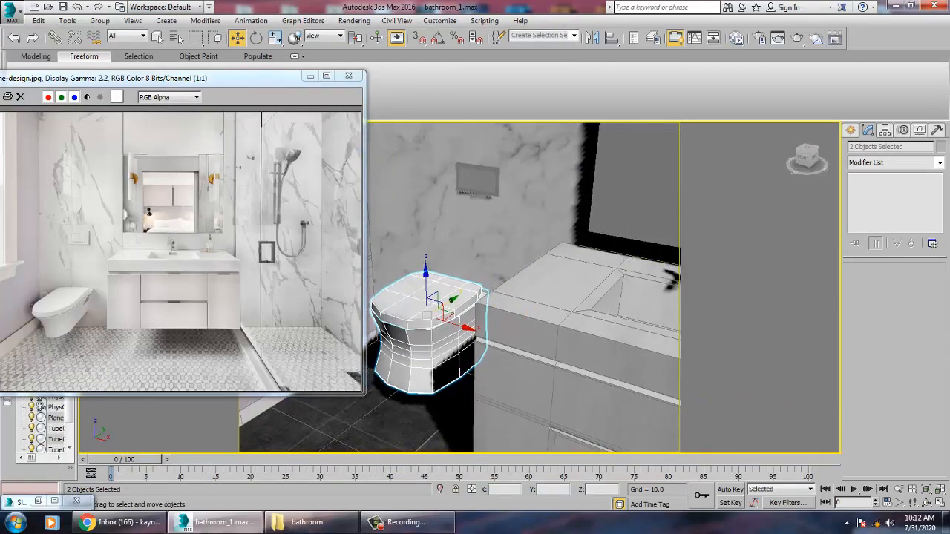
pyautogui.click(937, 162)
pyautogui.click(926, 233)
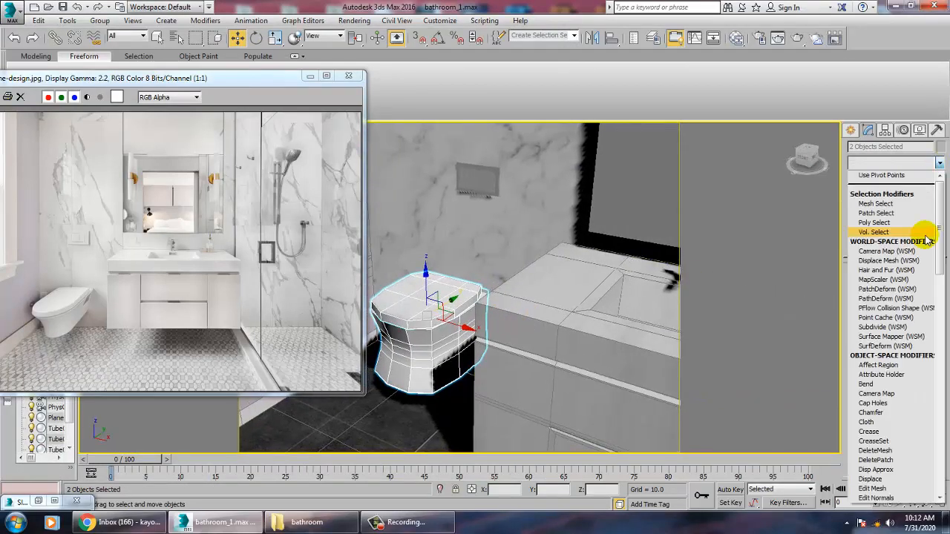
pyautogui.scroll(-5, 927, 233)
pyautogui.click(895, 397)
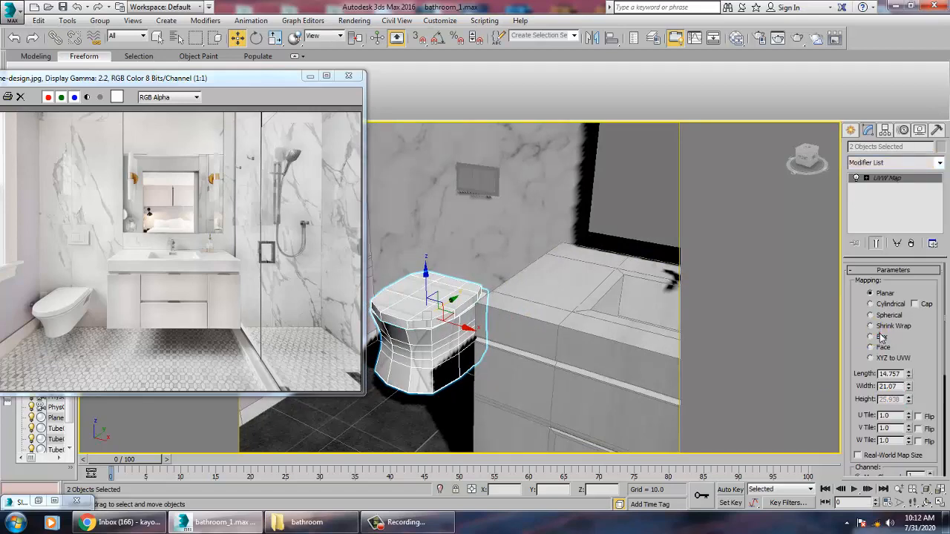
pyautogui.keyDown('alt'); pyautogui.moveTo(594, 340); pyautogui.dragTo(532, 387, button='middle'); pyautogui.keyUp('alt')
# Reopen the image selection for the toilet material's diffuse bitmap and preview the texture files to compare possible replacements.
pyautogui.press('m')
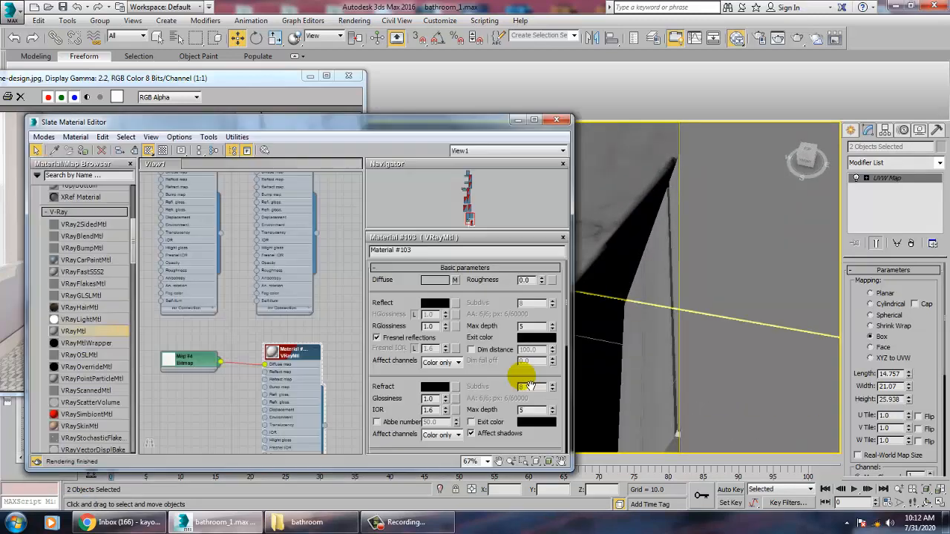
pyautogui.click(456, 280)
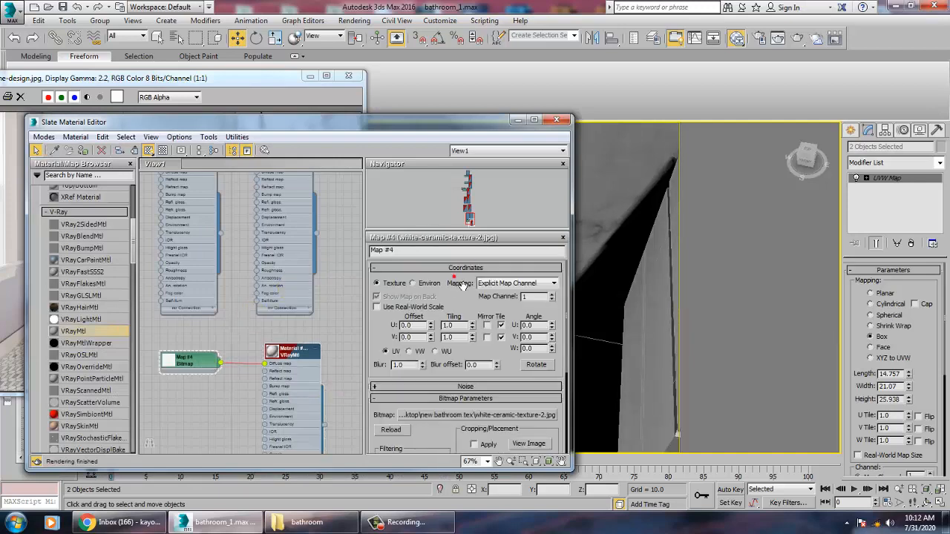
pyautogui.click(465, 416)
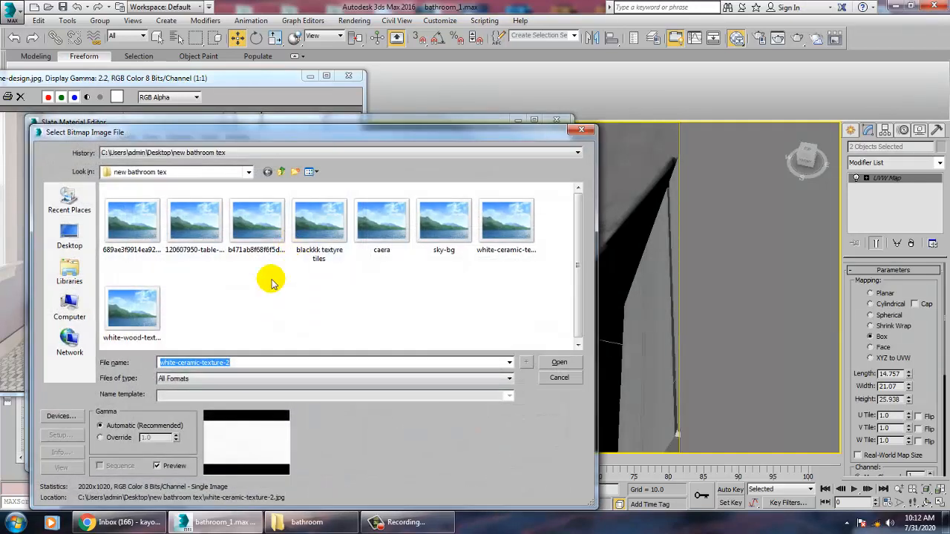
pyautogui.click(138, 299)
pyautogui.click(139, 235)
pyautogui.rightClick(140, 235)
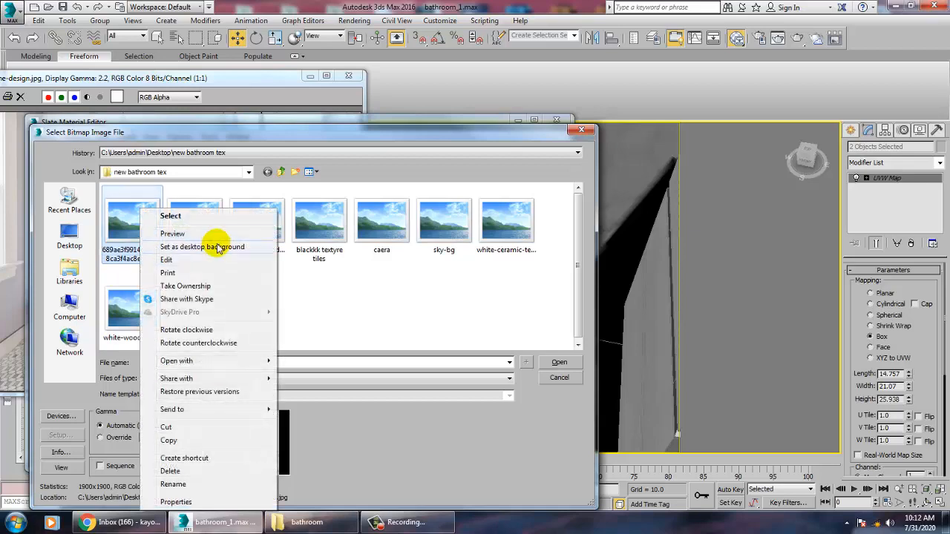
pyautogui.click(209, 232)
pyautogui.press('Right')
pyautogui.press('Right')
pyautogui.press('Right')
pyautogui.press('Right')
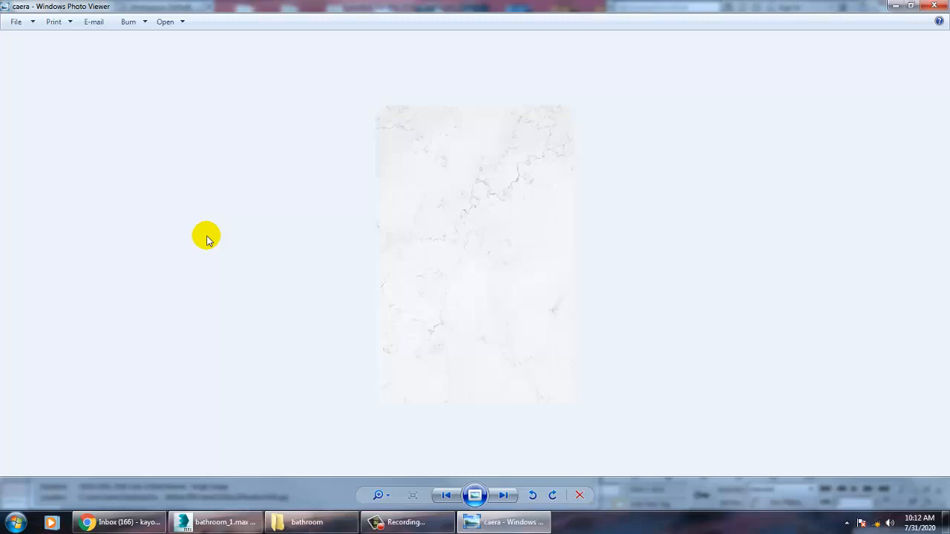
pyautogui.press('Right')
pyautogui.press('Right')
pyautogui.press('Right')
pyautogui.press('Right')
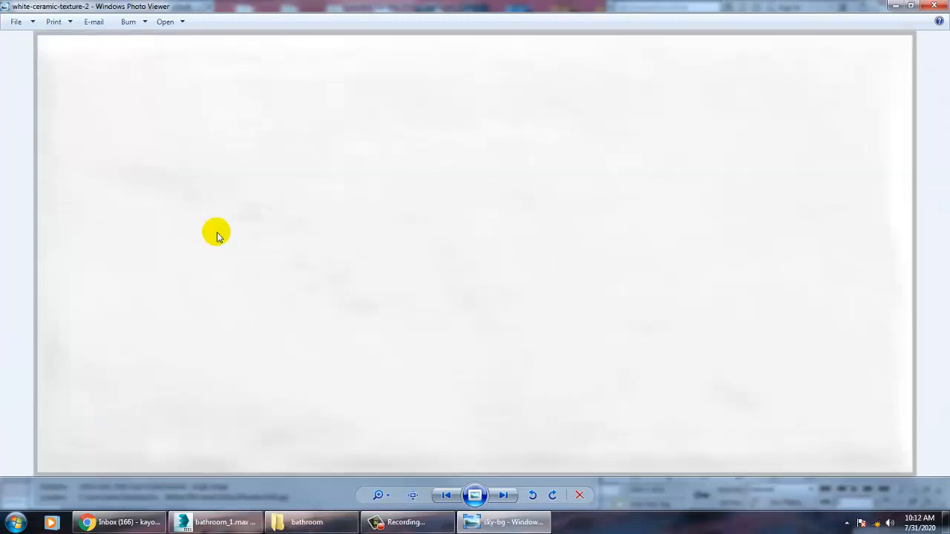
pyautogui.press('Right')
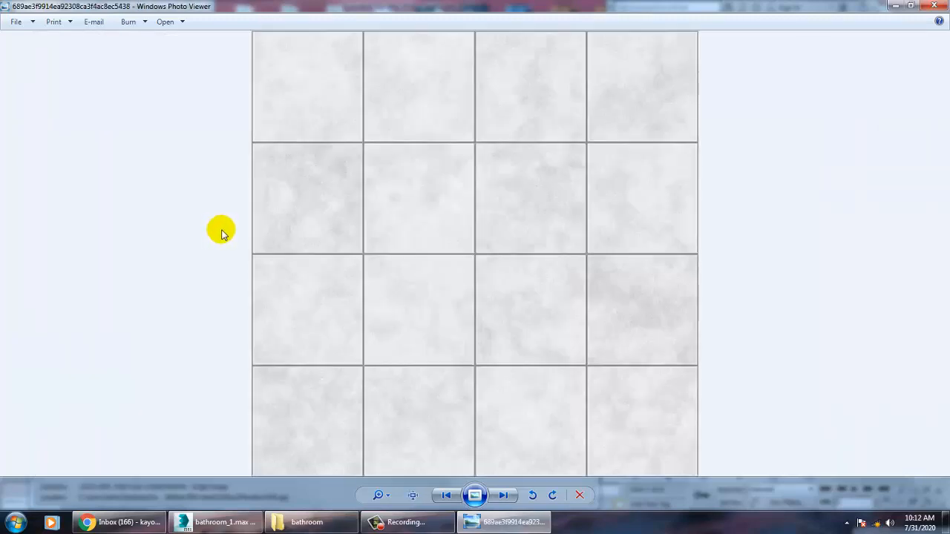
pyautogui.press('Right')
pyautogui.press('Right')
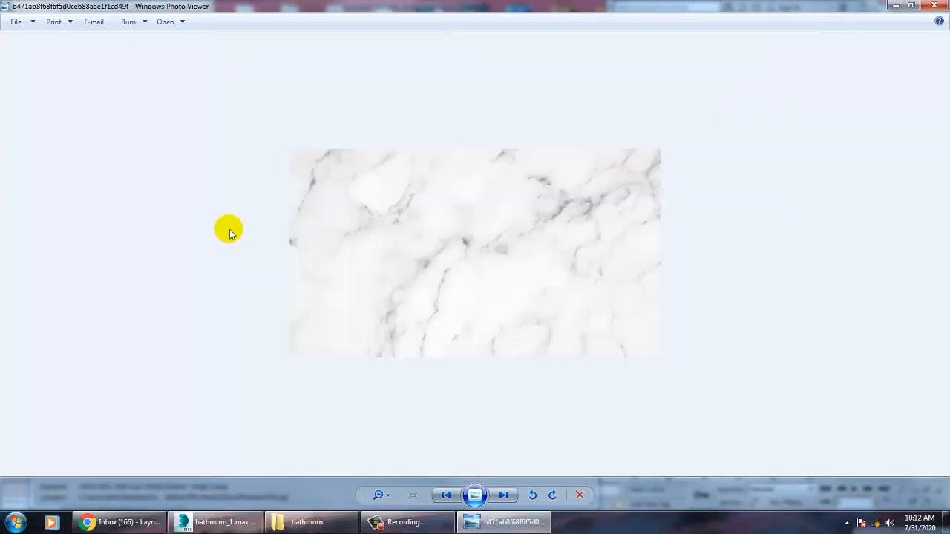
pyautogui.press('Right')
pyautogui.press('Right')
pyautogui.press('Right')
pyautogui.press('Right')
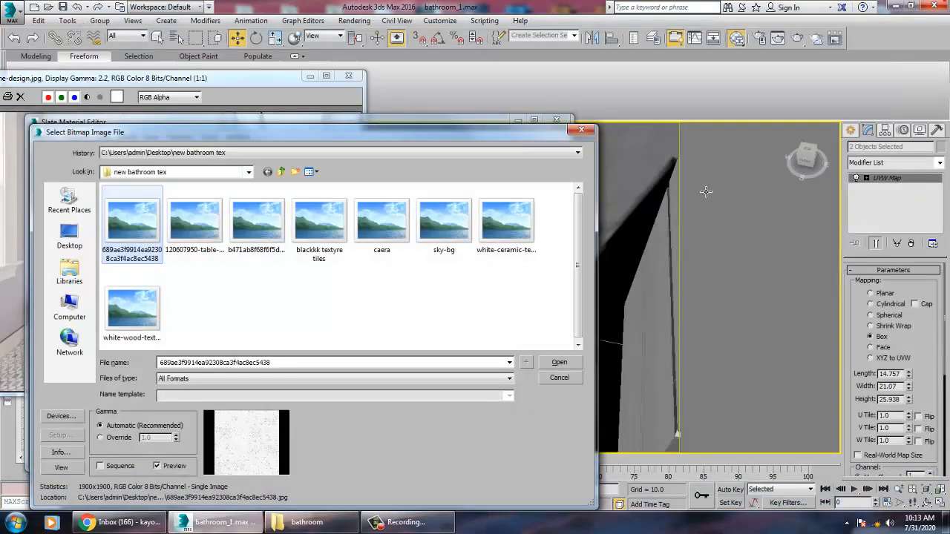
# Replace the toilet material's diffuse bitmap with the "caera" image.
pyautogui.doubleClick(380, 217)
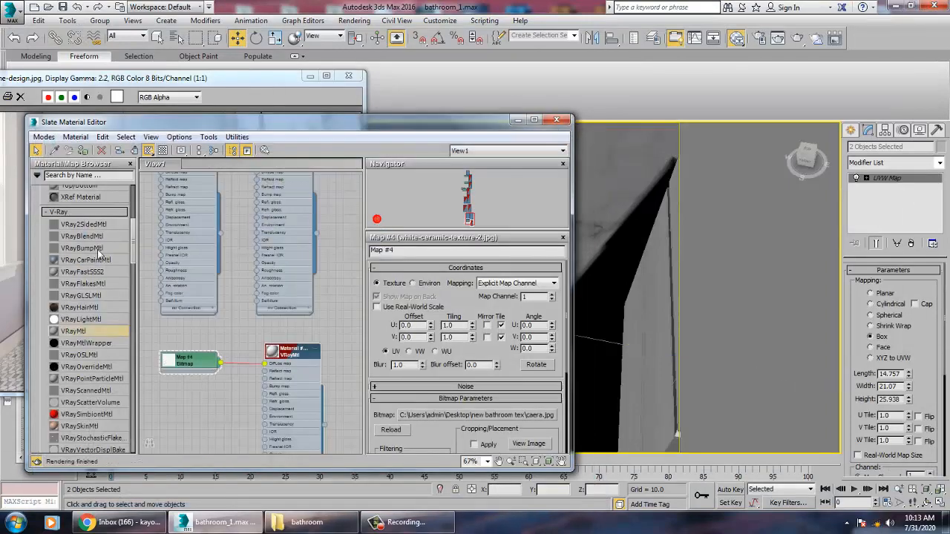
pyautogui.moveTo(190, 125); pyautogui.dragTo(79, 145)
pyautogui.keyDown('alt'); pyautogui.moveTo(620, 348); pyautogui.dragTo(577, 272, button='middle'); pyautogui.keyUp('alt')
# Select the vanity cabinet and set the toilet material's reflection color to a dark grey with a value of about 64.
pyautogui.click(674, 276)
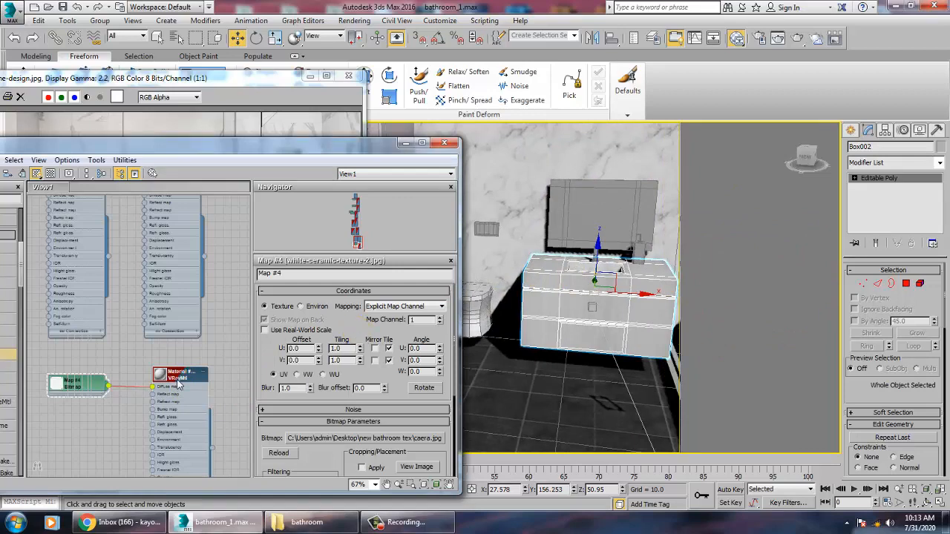
pyautogui.doubleClick(170, 377)
pyautogui.click(323, 327)
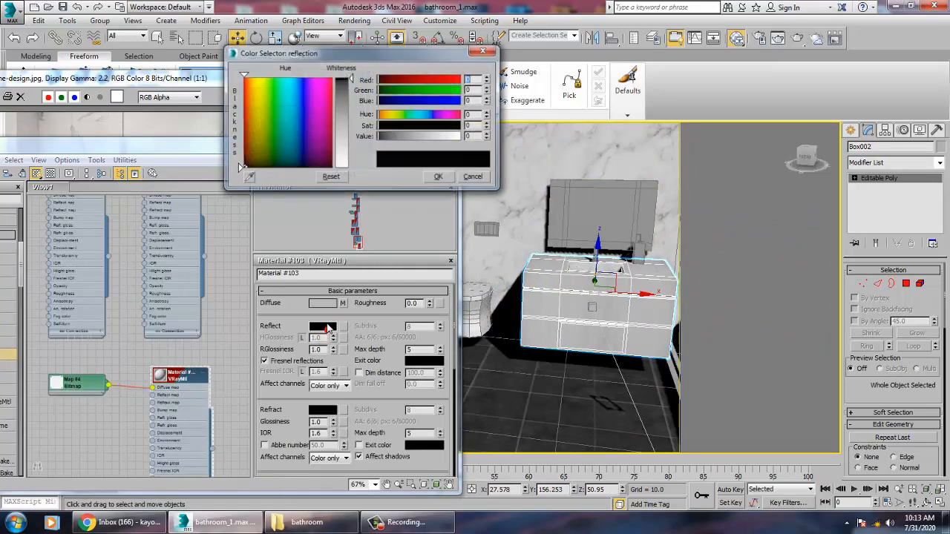
pyautogui.click(346, 84)
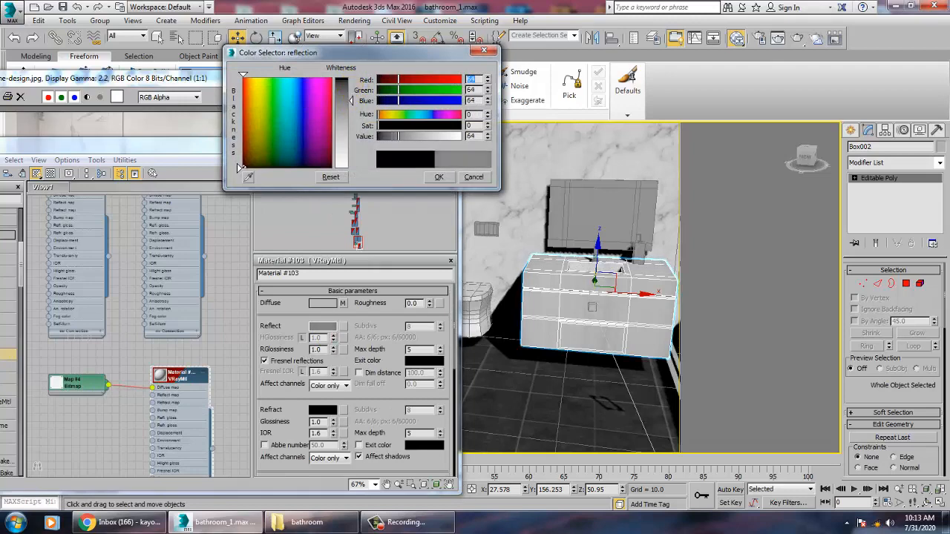
pyautogui.moveTo(346, 100); pyautogui.dragTo(346, 101)
pyautogui.click(445, 181)
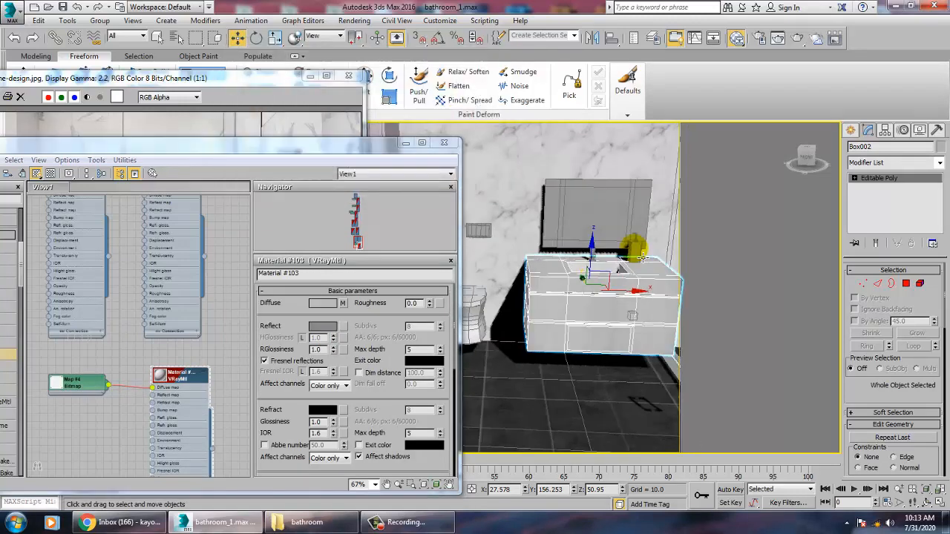
# Select the basin faucet, add a new VRayMtl below the toilet material, and open its parameters.
pyautogui.moveTo(632, 248); pyautogui.dragTo(601, 313, button='middle')
pyautogui.scroll(3, 556, 280)
pyautogui.scroll(4, 564, 289)
pyautogui.click(590, 297)
pyautogui.scroll(3, 598, 302)
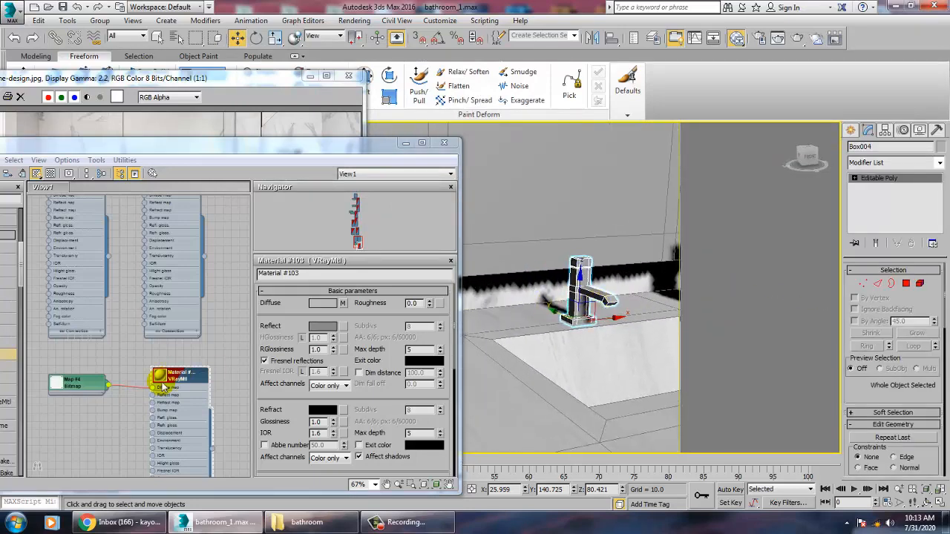
pyautogui.moveTo(160, 381); pyautogui.dragTo(197, 225, button='middle')
pyautogui.moveTo(155, 150); pyautogui.dragTo(253, 110)
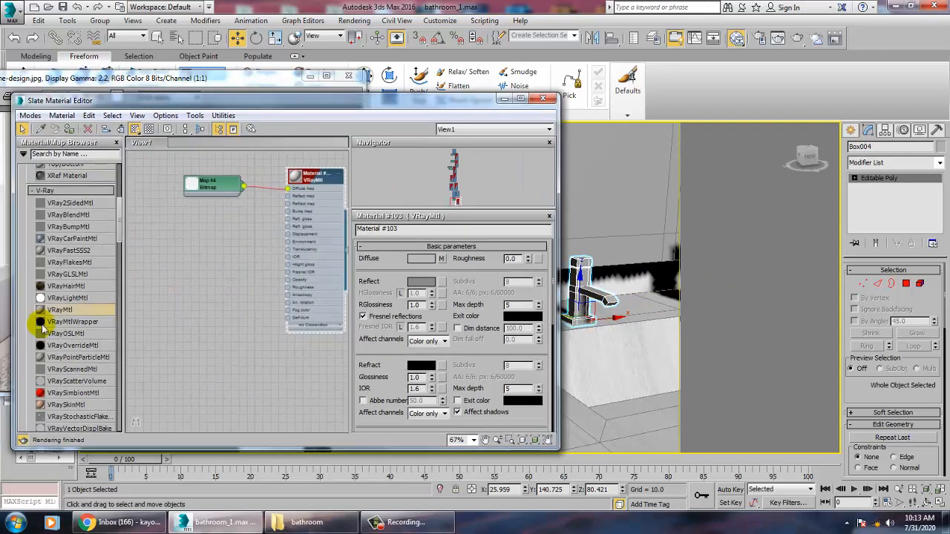
pyautogui.moveTo(201, 280); pyautogui.dragTo(201, 276)
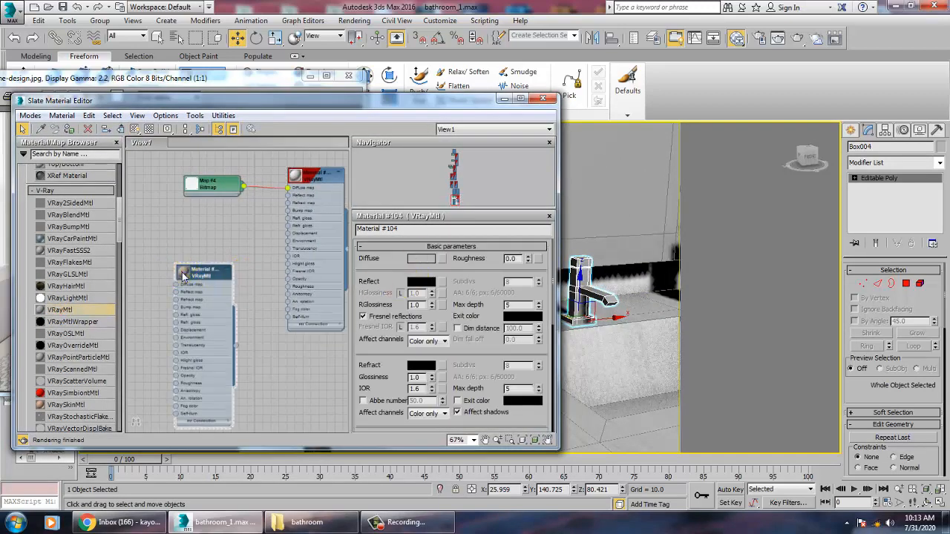
pyautogui.doubleClick(183, 275)
# Set the new faucet material's diffuse color to a light grey with a value of 188.
pyautogui.click(422, 258)
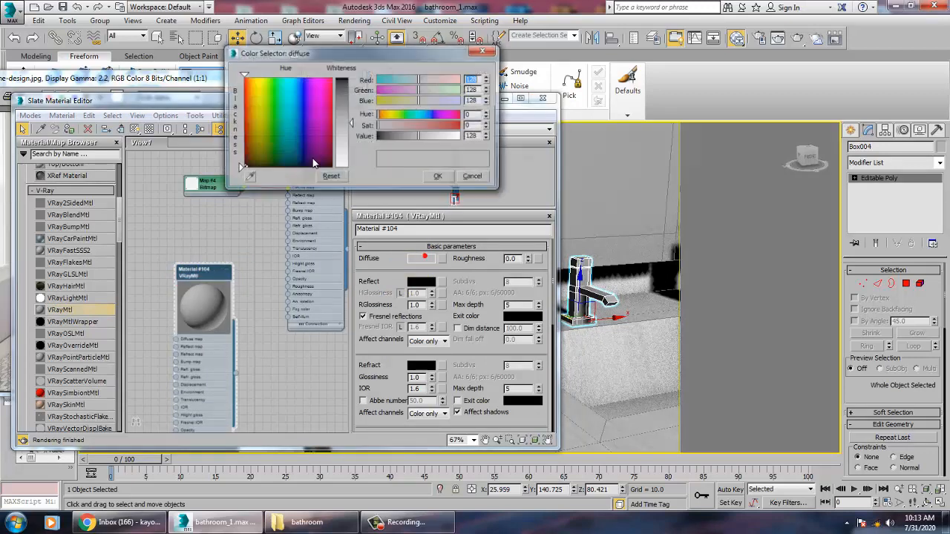
pyautogui.moveTo(350, 123); pyautogui.dragTo(350, 145)
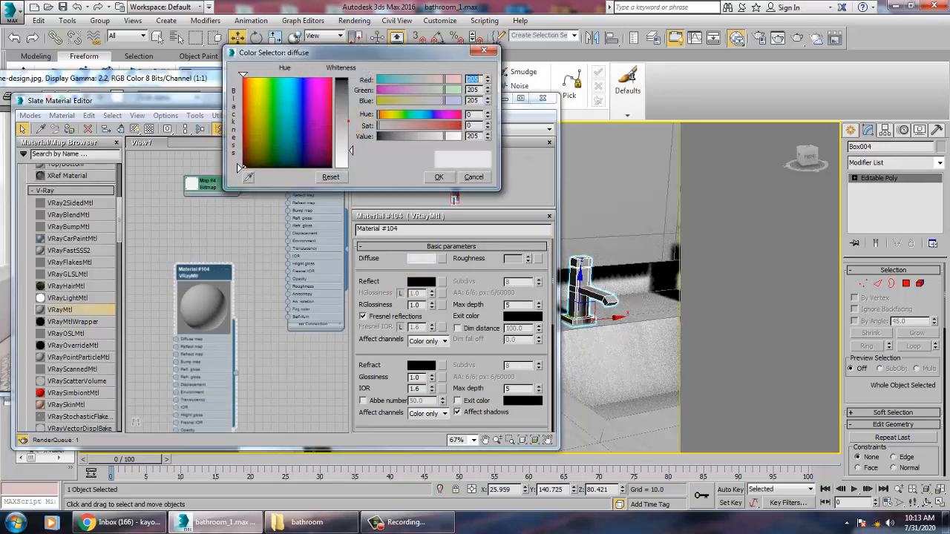
pyautogui.click(440, 177)
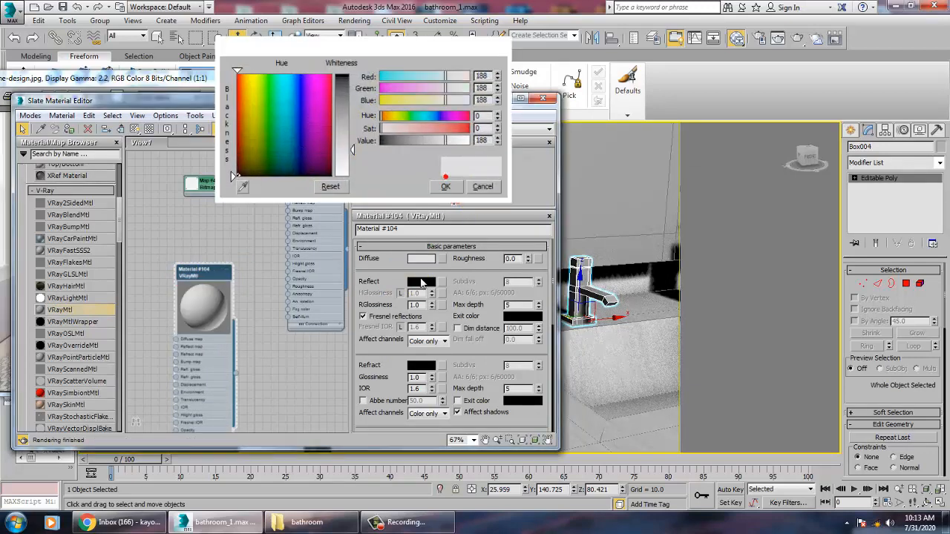
# Set the faucet material's reflection color to a grey value of 163 and turn off Fresnel reflections.
pyautogui.click(420, 282)
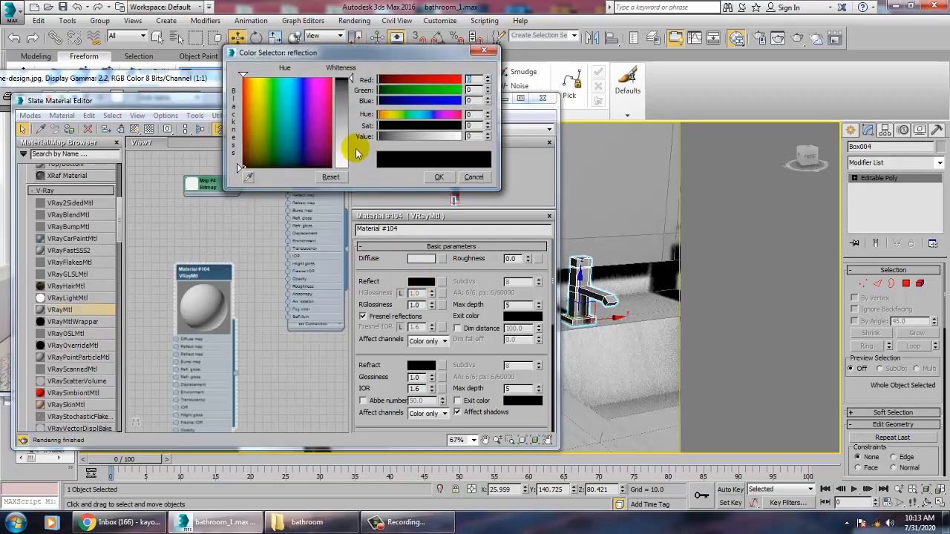
pyautogui.moveTo(344, 82); pyautogui.dragTo(349, 134)
pyautogui.click(439, 177)
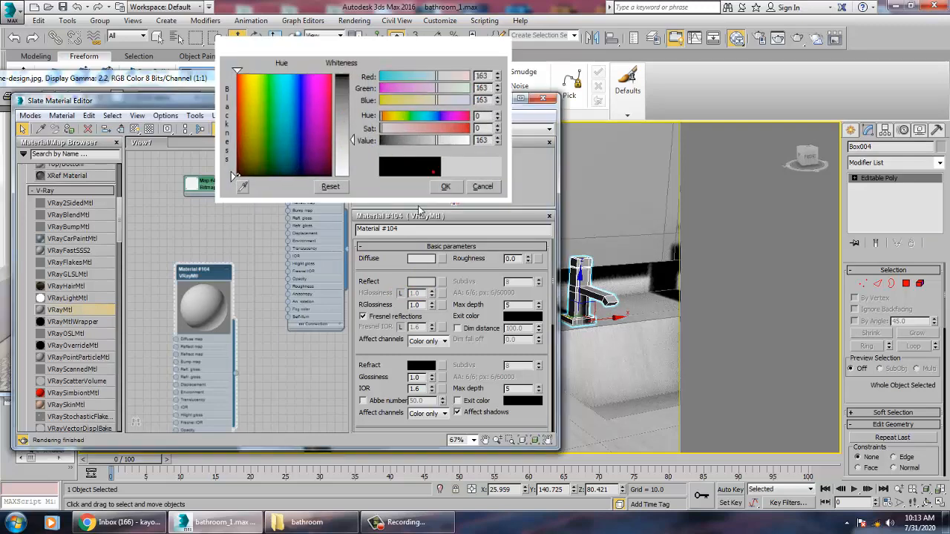
pyautogui.click(364, 317)
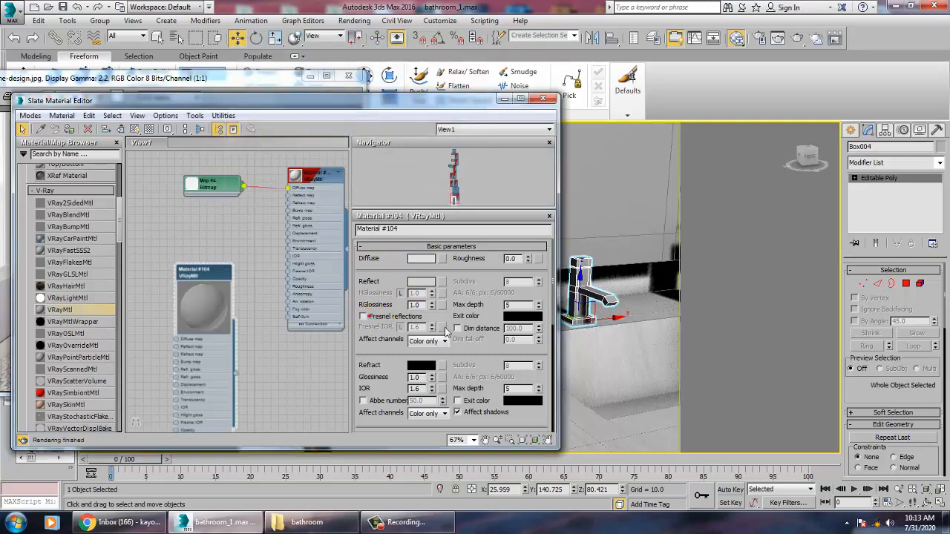
# Set the faucet material's highlight glossiness to 0.74 and reflection glossiness to 0.65, keep Fresnel reflections off, and assign it to the basin faucet.
pyautogui.click(390, 318)
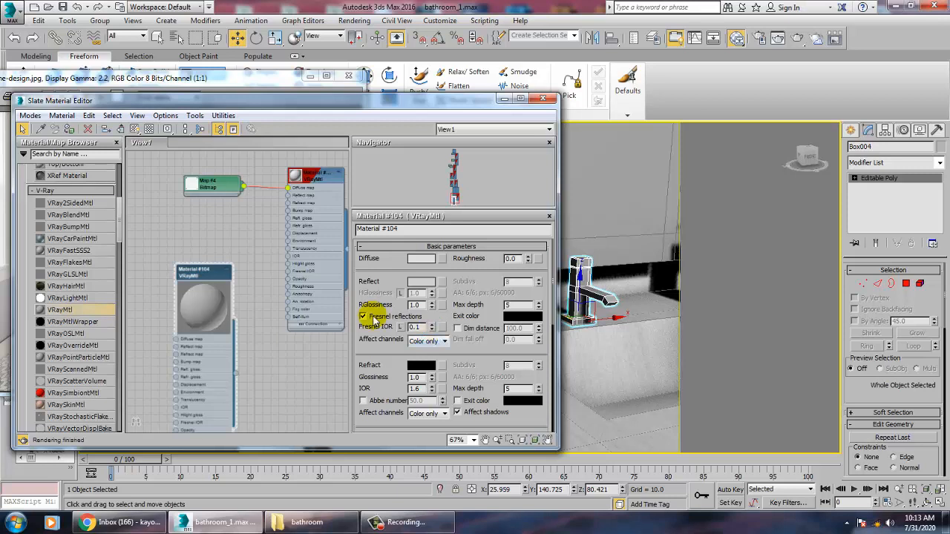
pyautogui.click(364, 317)
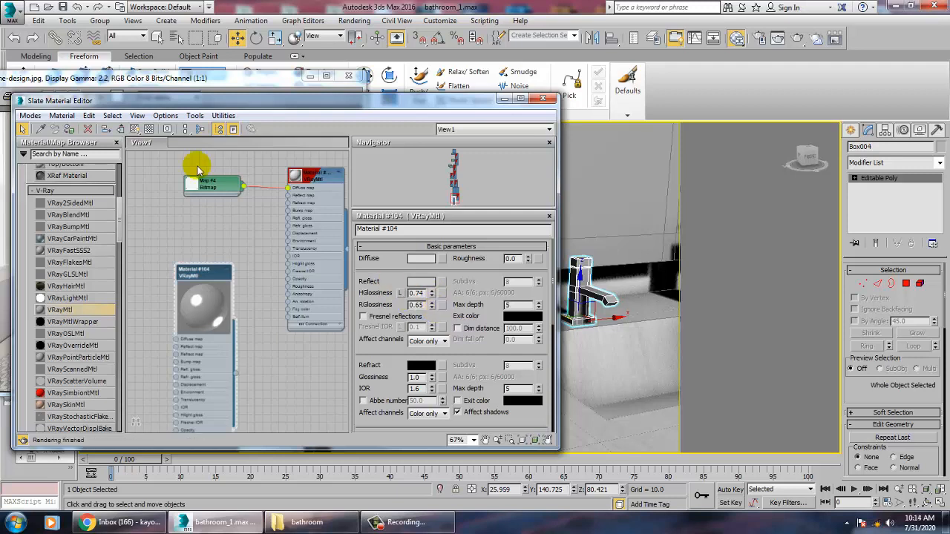
pyautogui.click(70, 129)
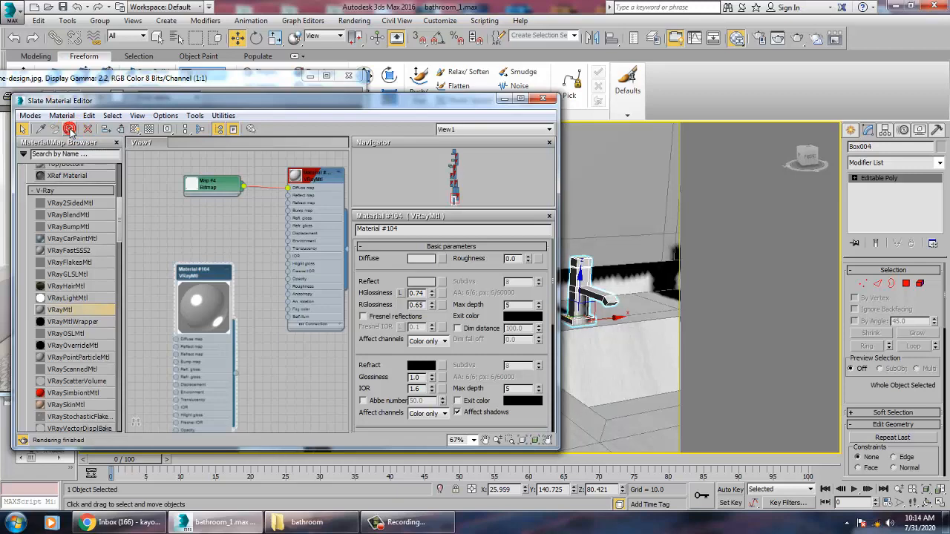
pyautogui.click(148, 130)
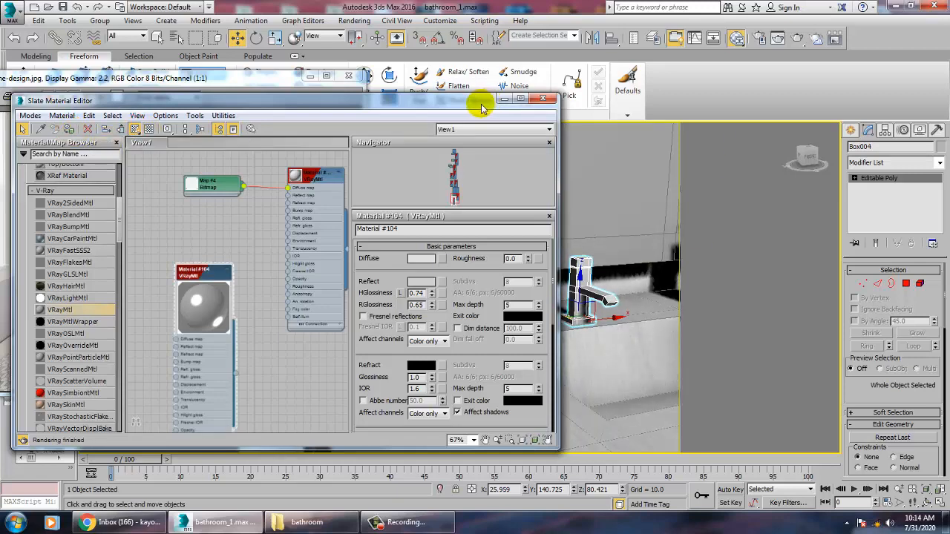
# Select the hand shower with its hose on the marble wall, together with the two wall brackets behind it.
pyautogui.moveTo(465, 98); pyautogui.dragTo(270, 66)
pyautogui.scroll(-10, 571, 299)
pyautogui.keyDown('alt'); pyautogui.moveTo(571, 299); pyautogui.dragTo(536, 318, button='middle'); pyautogui.keyUp('alt')
pyautogui.scroll(3, 564, 316)
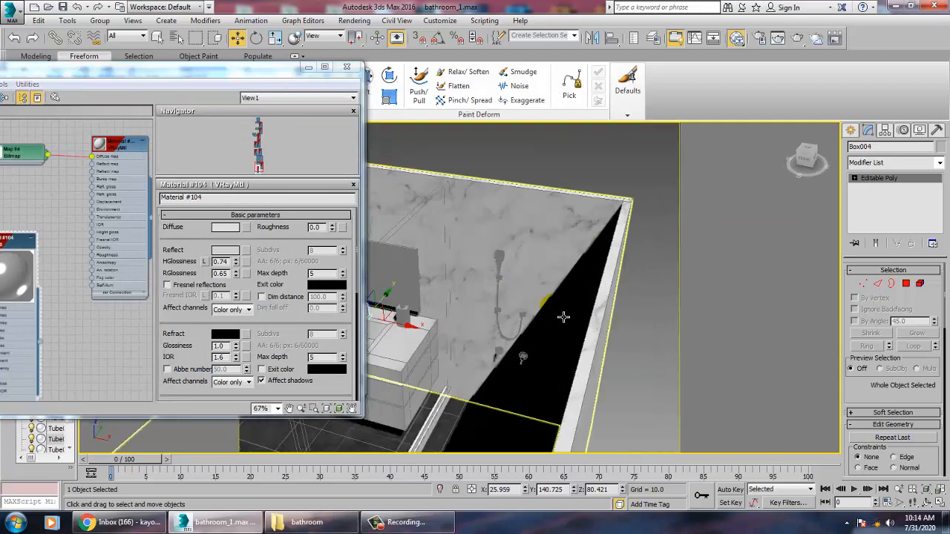
pyautogui.scroll(5, 523, 279)
pyautogui.click(536, 245)
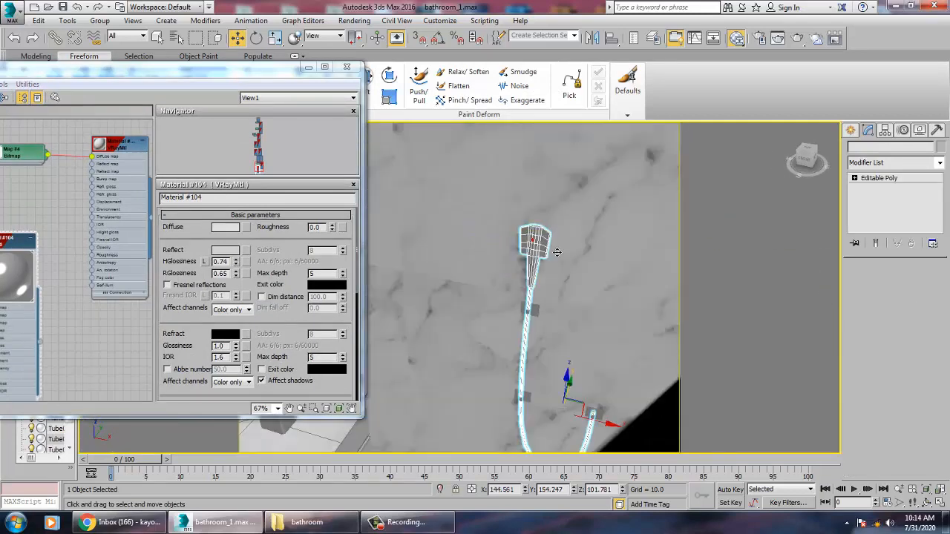
pyautogui.keyDown('ctrl'); pyautogui.click(540, 320); pyautogui.keyUp('ctrl')
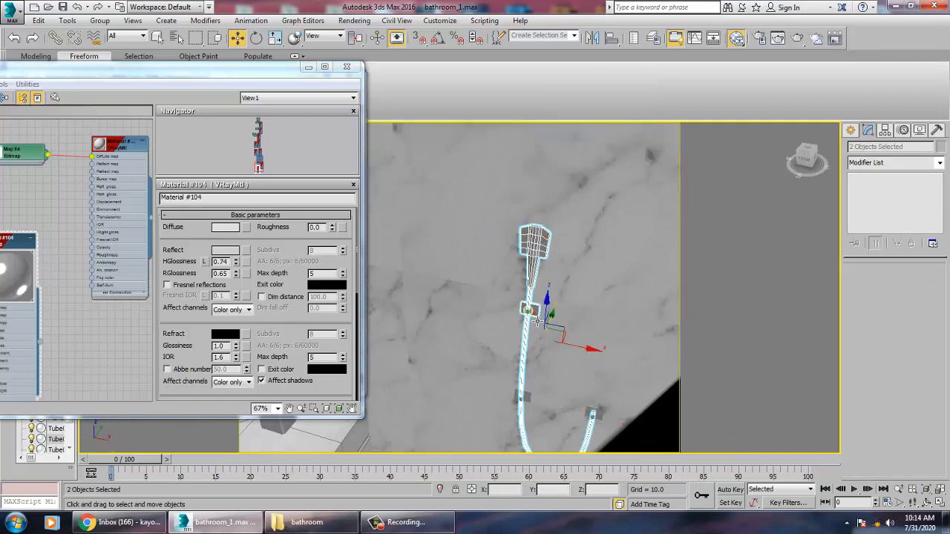
pyautogui.keyDown('ctrl'); pyautogui.click(529, 402); pyautogui.keyUp('ctrl')
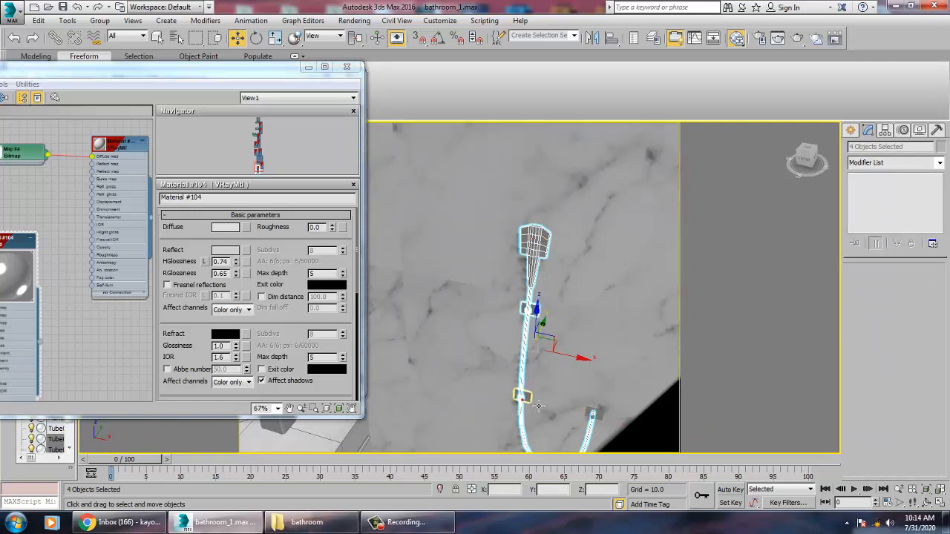
pyautogui.keyDown('ctrl'); pyautogui.click(528, 399); pyautogui.keyUp('ctrl')
# Add the hose-end bracket, both shower valves and the small fixture on the window wall to the selection, and assign the faucet material to all.
pyautogui.moveTo(548, 384); pyautogui.dragTo(521, 302, button='middle')
pyautogui.keyDown('ctrl'); pyautogui.click(578, 340); pyautogui.keyUp('ctrl')
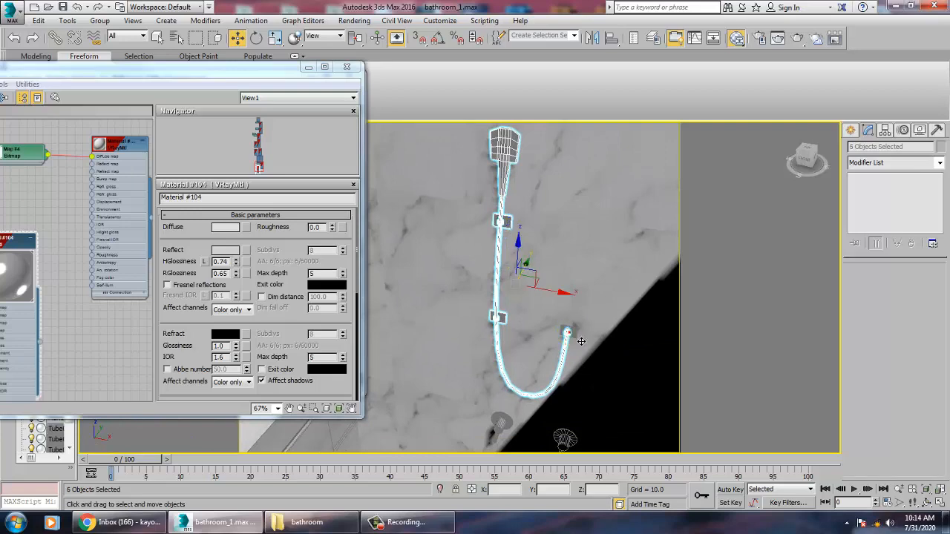
pyautogui.keyDown('ctrl'); pyautogui.click(573, 336); pyautogui.keyUp('ctrl')
pyautogui.keyDown('ctrl'); pyautogui.click(568, 441); pyautogui.keyUp('ctrl')
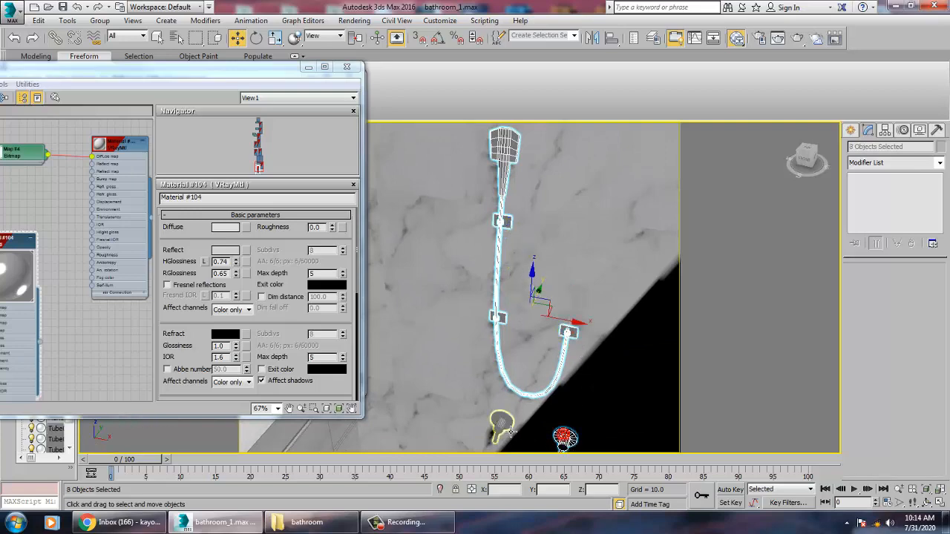
pyautogui.keyDown('ctrl'); pyautogui.click(511, 432); pyautogui.keyUp('ctrl')
pyautogui.moveTo(568, 438); pyautogui.dragTo(600, 282, button='middle')
pyautogui.scroll(-4, 553, 307)
pyautogui.keyDown('alt'); pyautogui.moveTo(547, 317); pyautogui.dragTo(497, 349, button='middle'); pyautogui.keyUp('alt')
pyautogui.keyDown('ctrl'); pyautogui.click(413, 356); pyautogui.keyUp('ctrl')
pyautogui.moveTo(30, 75); pyautogui.dragTo(263, 104)
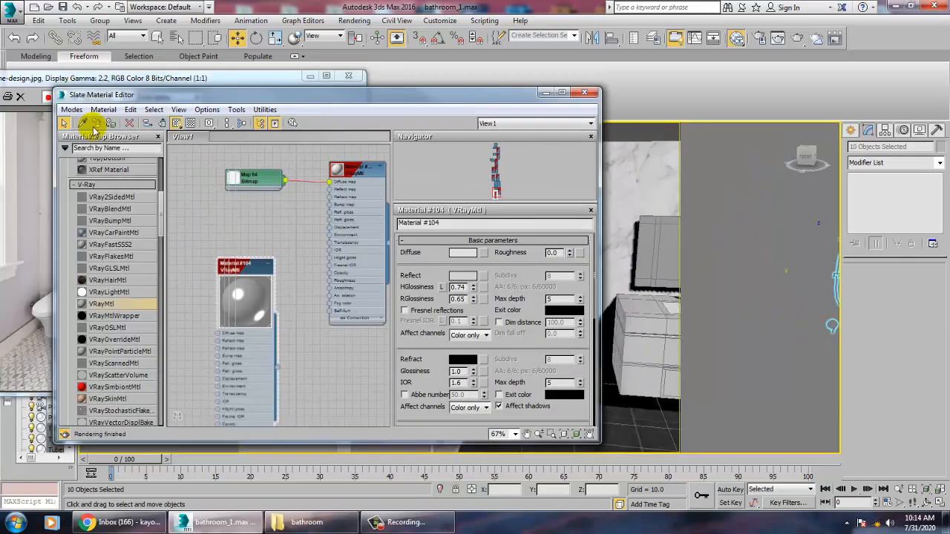
pyautogui.moveTo(456, 95); pyautogui.dragTo(223, 96)
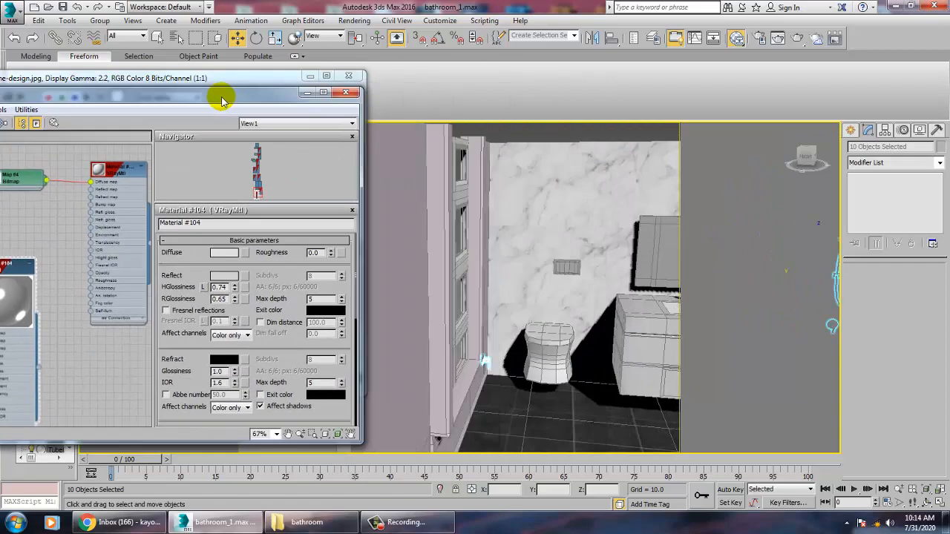
# Select both handle shapes on the glass shower door and assign the faucet material to them.
pyautogui.moveTo(480, 306); pyautogui.dragTo(439, 308, button='middle')
pyautogui.scroll(-4, 572, 299)
pyautogui.moveTo(576, 299); pyautogui.dragTo(533, 284, button='middle')
pyautogui.scroll(4, 537, 279)
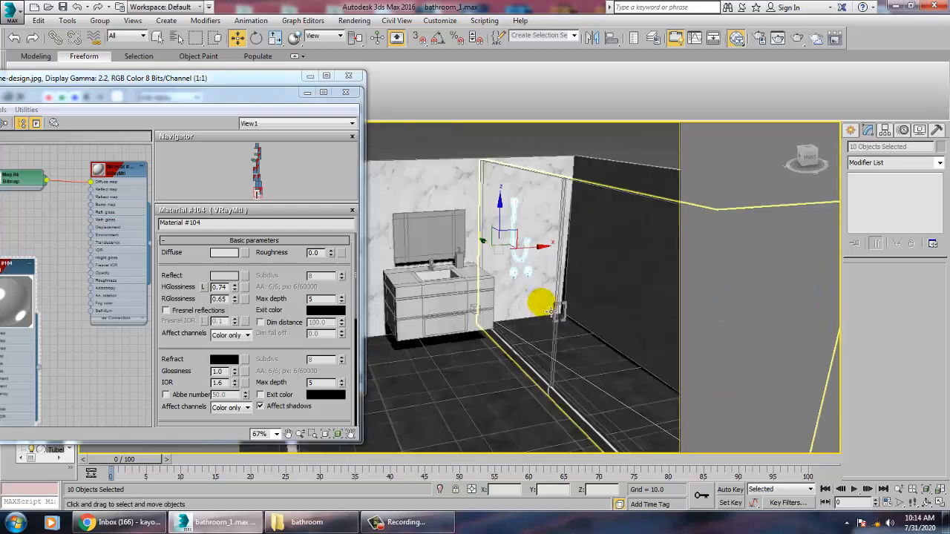
pyautogui.click(562, 313)
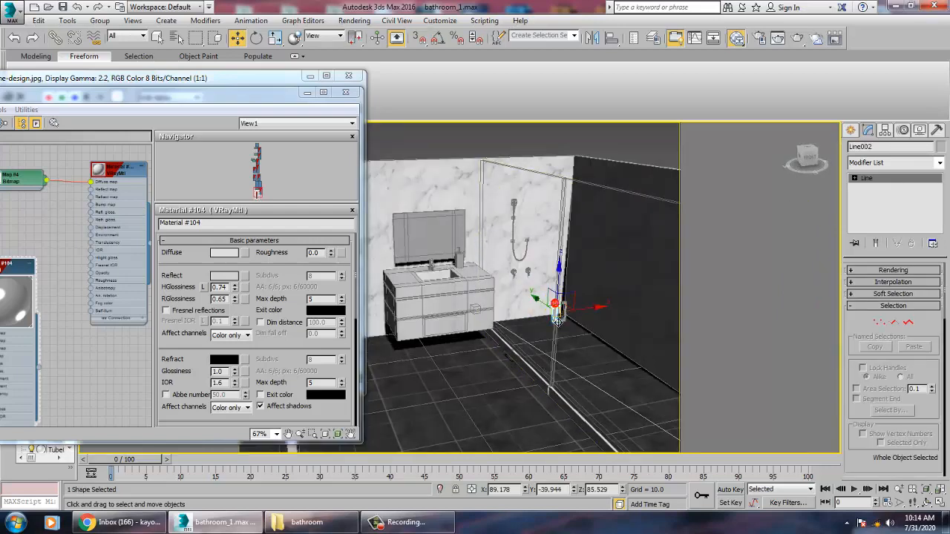
pyautogui.moveTo(562, 313)
pyautogui.keyDown('alt'); pyautogui.mouseDown(button='middle')
pyautogui.moveTo(484, 388)
pyautogui.moveTo(560, 325)
pyautogui.mouseUp(button='middle'); pyautogui.keyUp('alt')
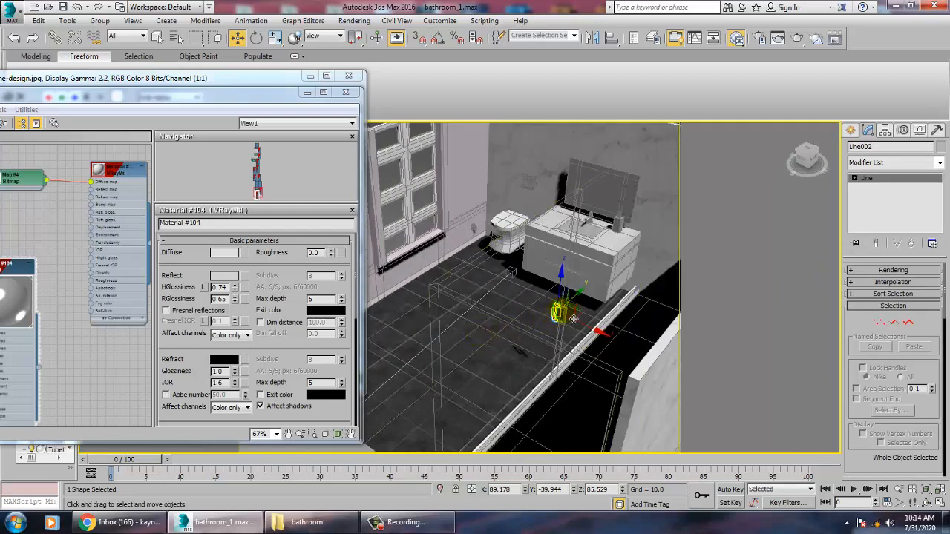
pyautogui.keyDown('ctrl'); pyautogui.click(574, 318); pyautogui.keyUp('ctrl')
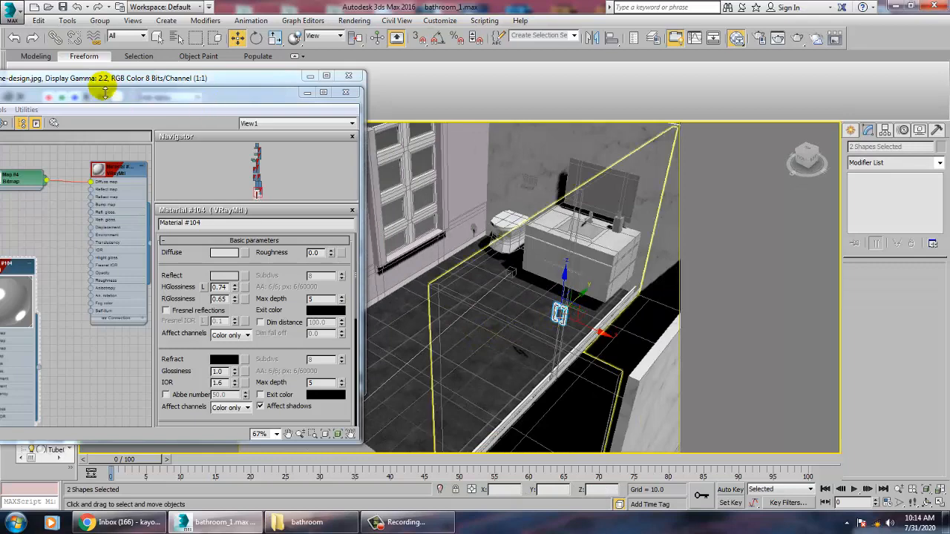
pyautogui.moveTo(104, 91); pyautogui.dragTo(446, 105)
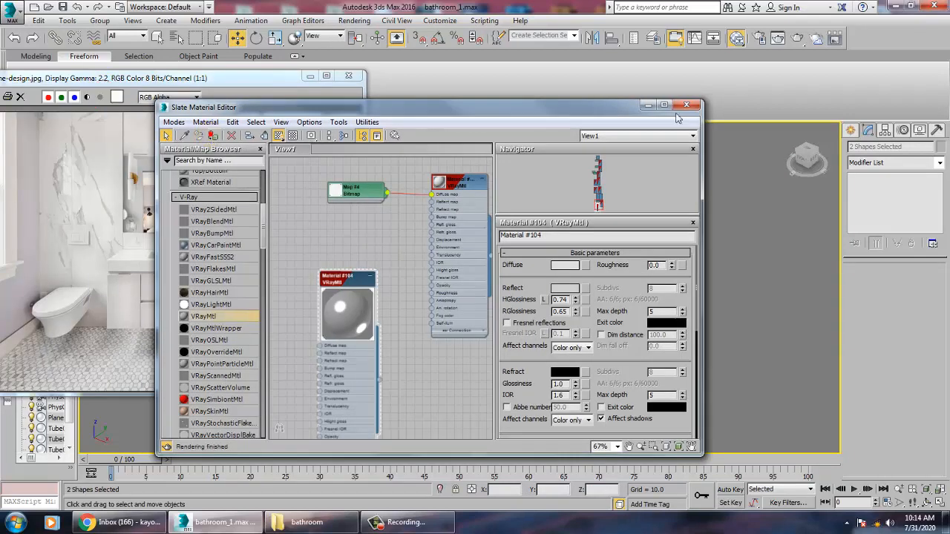
pyautogui.click(648, 105)
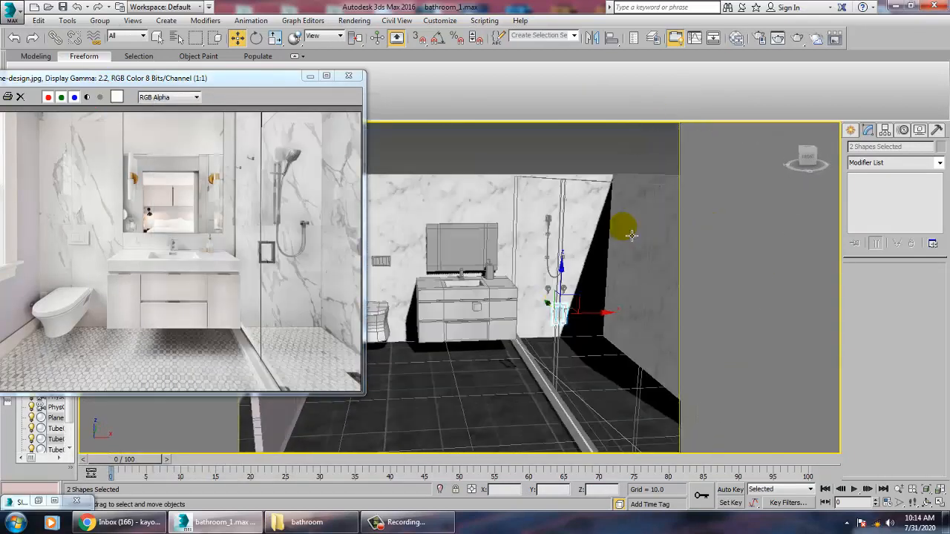
# Select the mirror above the vanity, scale it up uniformly, and raise it to a Z position of about 127.8.
pyautogui.scroll(8, 594, 224)
pyautogui.click(494, 249)
pyautogui.scroll(2, 496, 264)
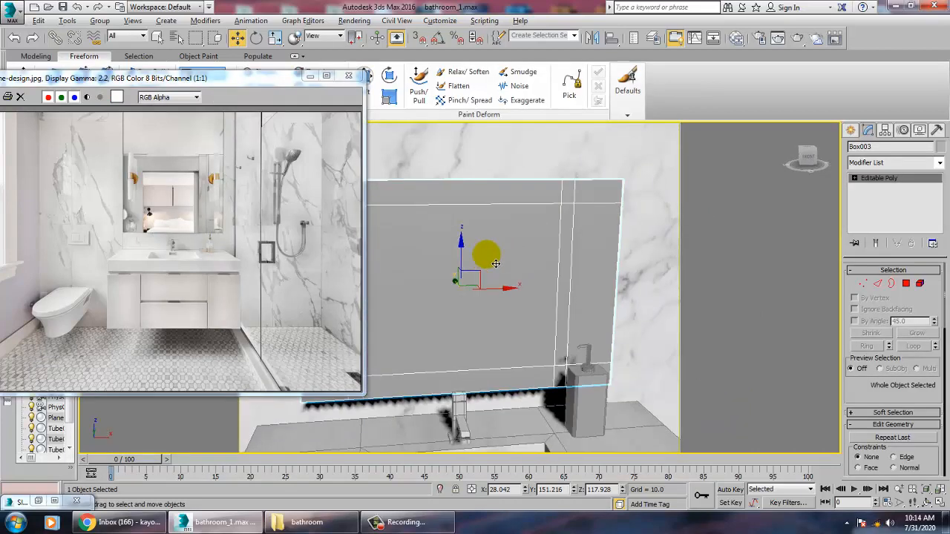
pyautogui.scroll(-6, 495, 264)
pyautogui.press('r')
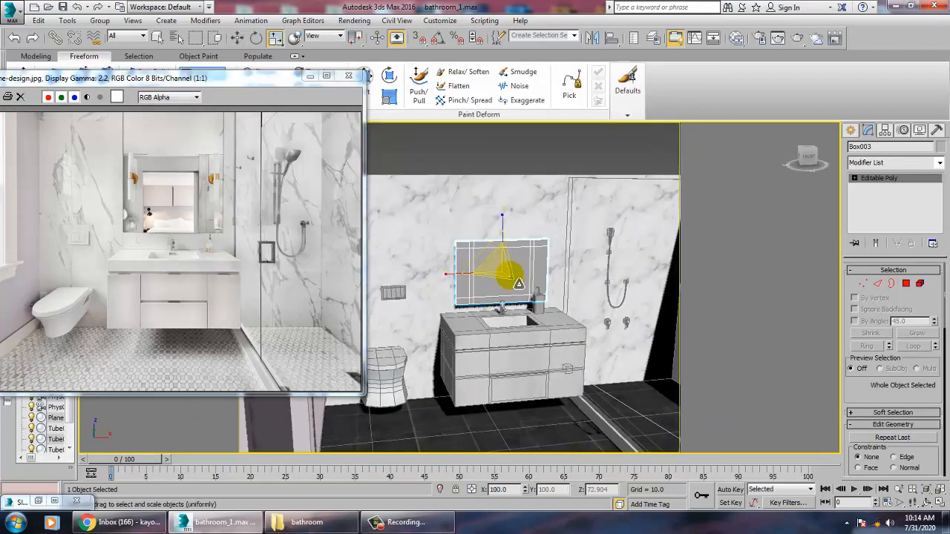
pyautogui.moveTo(503, 279); pyautogui.dragTo(476, 265)
pyautogui.press('w')
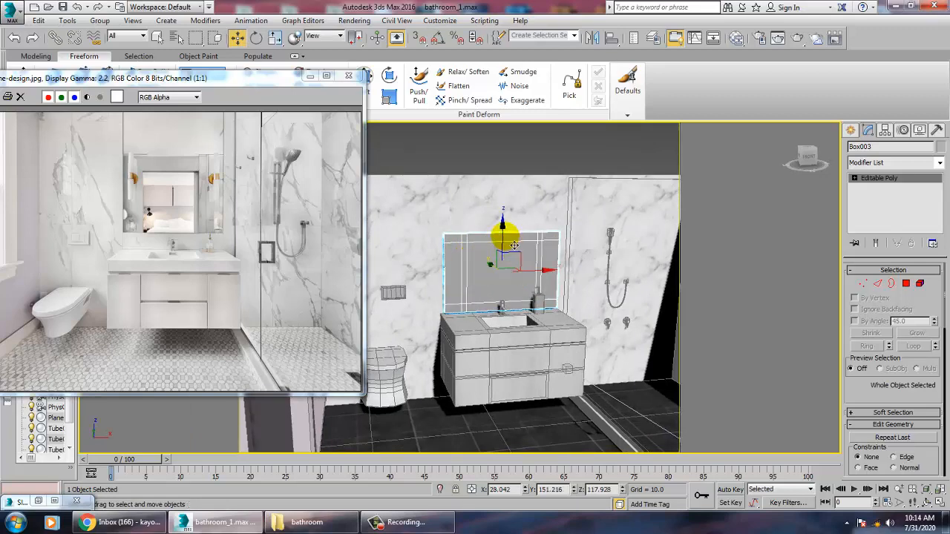
pyautogui.moveTo(508, 236); pyautogui.dragTo(505, 234)
pyautogui.scroll(5, 533, 260)
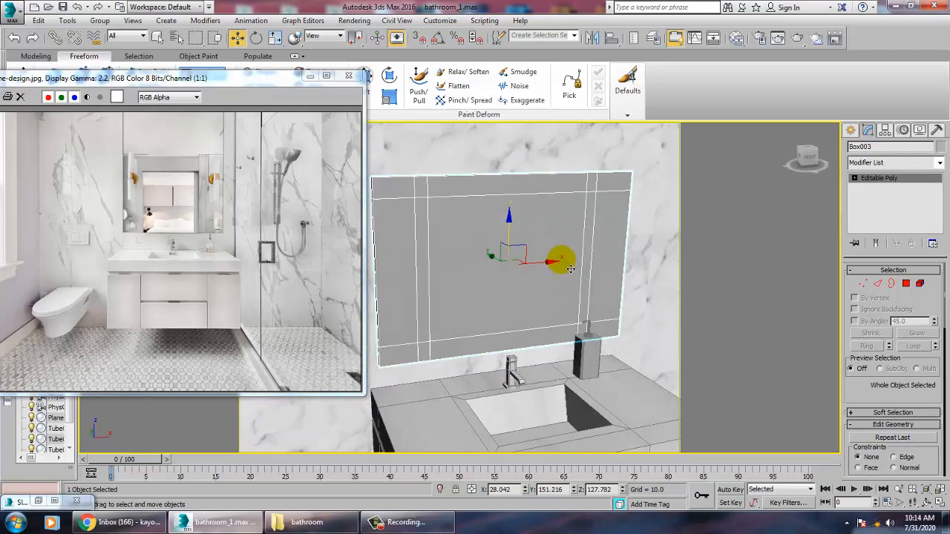
# Add a new VRayMtl for the mirror beside the faucet material and set its diffuse color to black.
pyautogui.press('m')
pyautogui.moveTo(328, 309); pyautogui.dragTo(284, 189, button='middle')
pyautogui.moveTo(440, 264); pyautogui.dragTo(442, 262)
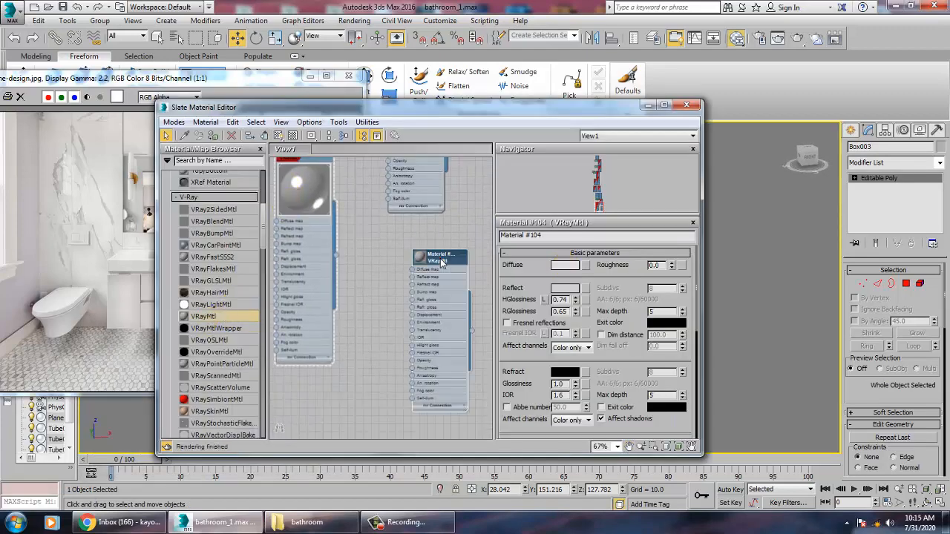
pyautogui.click(563, 267)
pyautogui.click(379, 135)
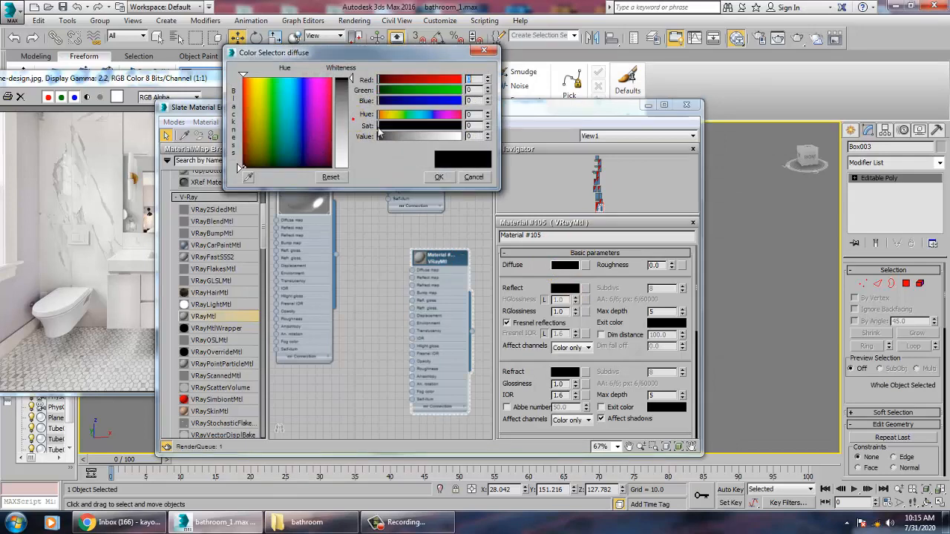
pyautogui.click(448, 178)
# Set the mirror material's reflection color to white with a value of 255 and assign it to the mirror.
pyautogui.click(562, 290)
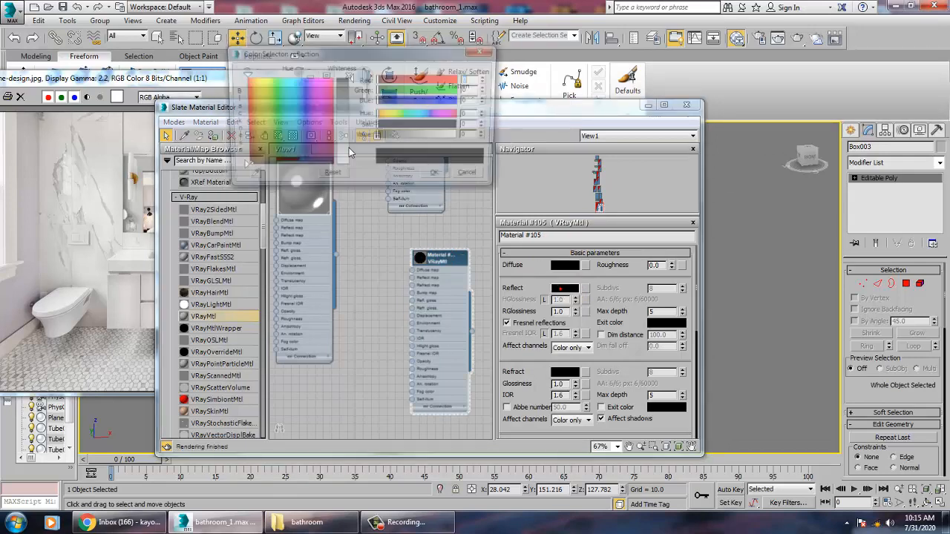
pyautogui.click(342, 112)
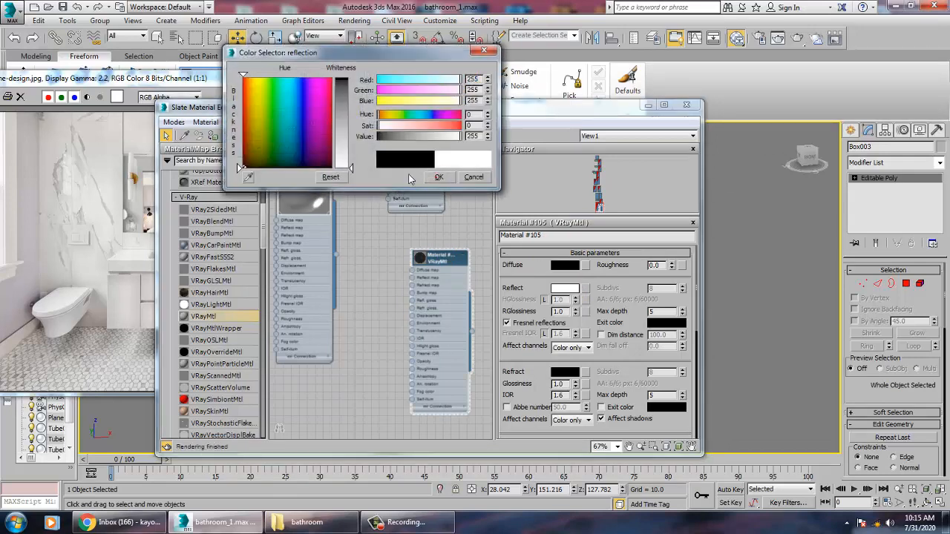
pyautogui.click(438, 177)
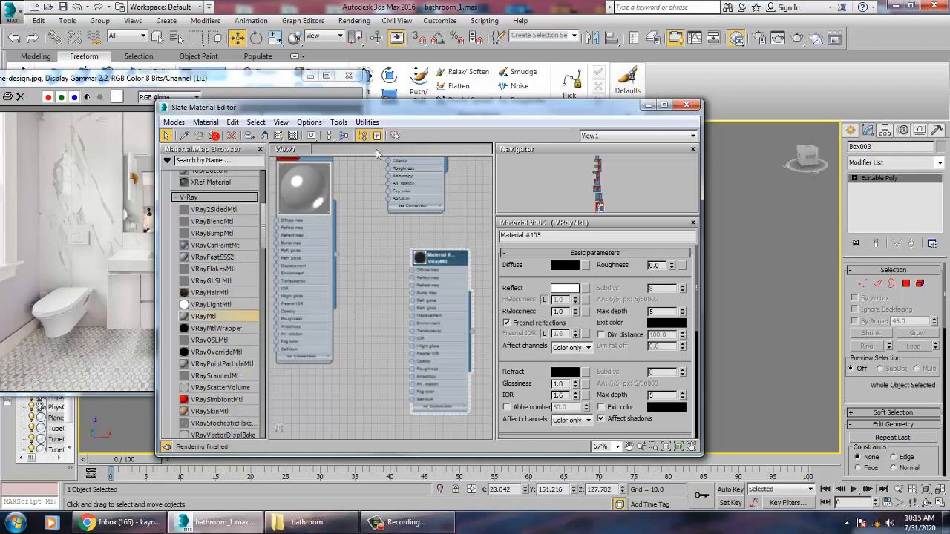
pyautogui.click(646, 107)
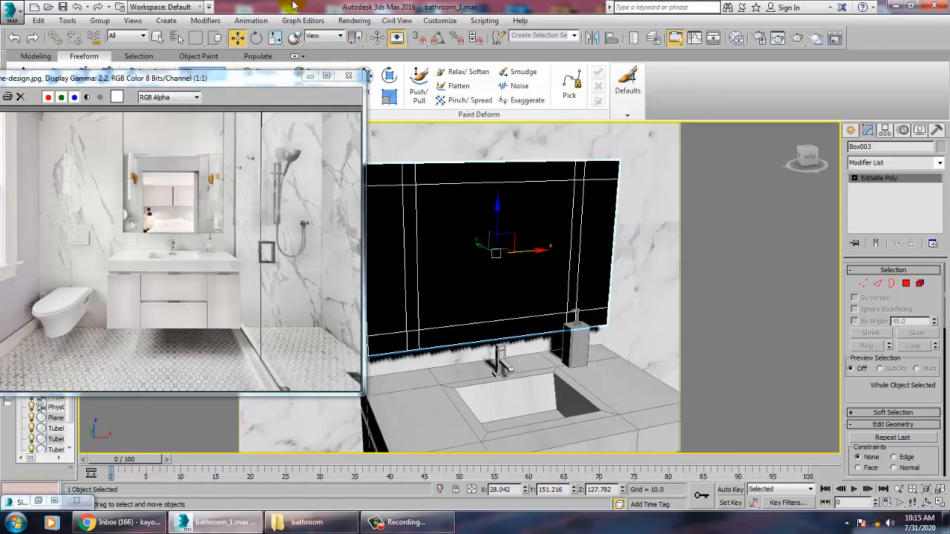
# Render the view to check the mirror's reflection with the black diffuse color, and close the frame buffer.
pyautogui.click(354, 20)
pyautogui.click(363, 34)
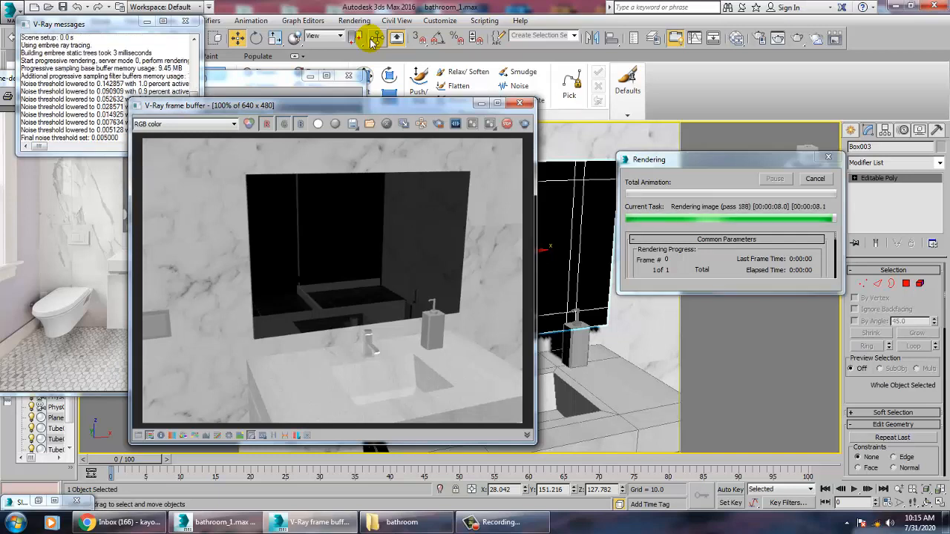
pyautogui.click(520, 102)
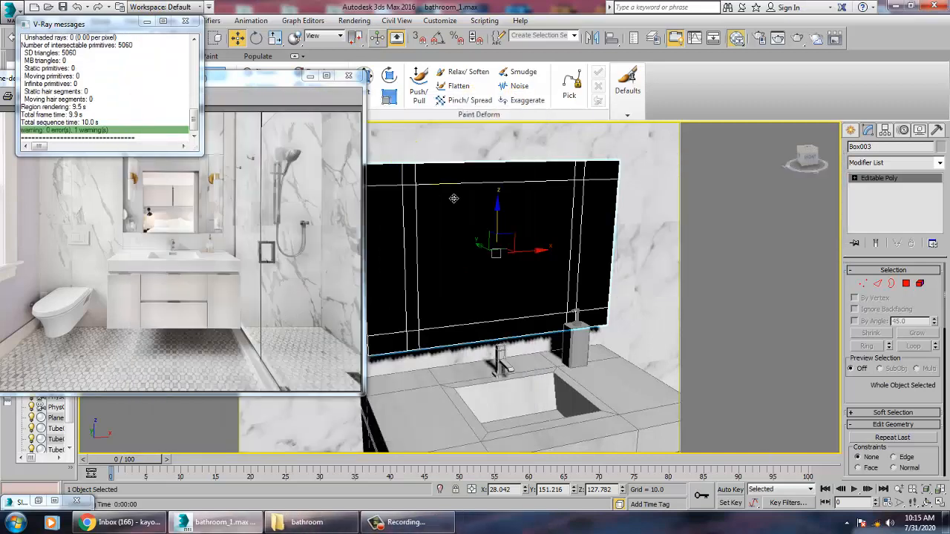
# Change the mirror material's diffuse color to white with a value of 255.
pyautogui.press('m')
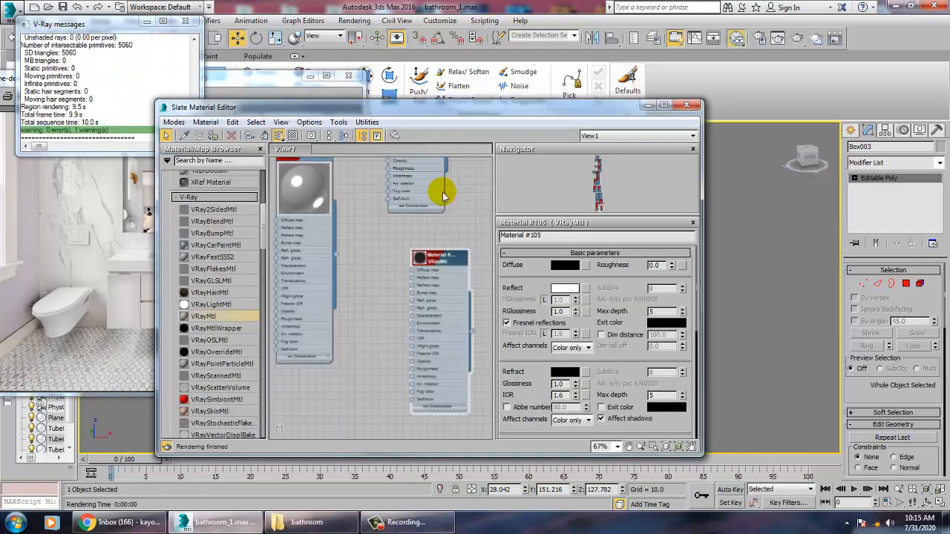
pyautogui.click(565, 269)
pyautogui.moveTo(346, 145); pyautogui.dragTo(372, 180)
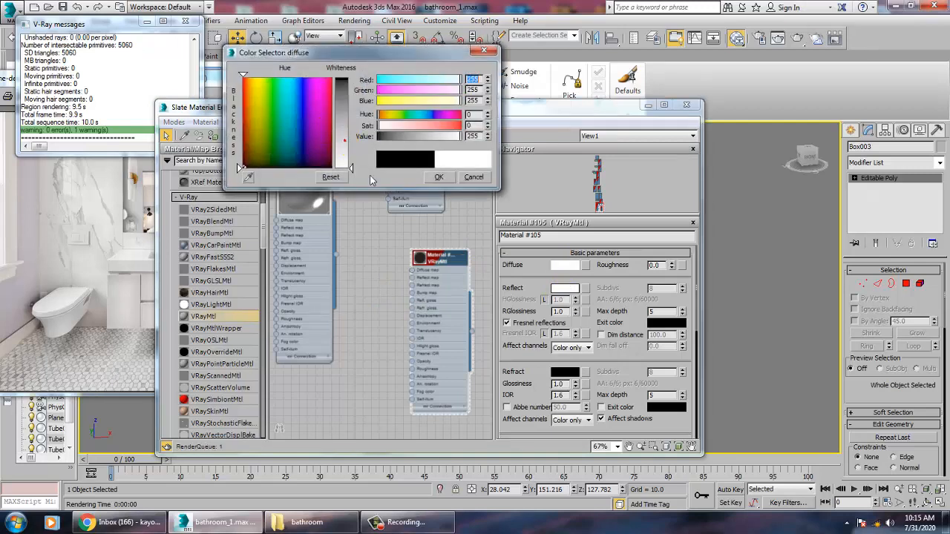
pyautogui.click(439, 179)
# Render the view again to check the mirror with the white diffuse color, and close the frame buffer.
pyautogui.click(354, 20)
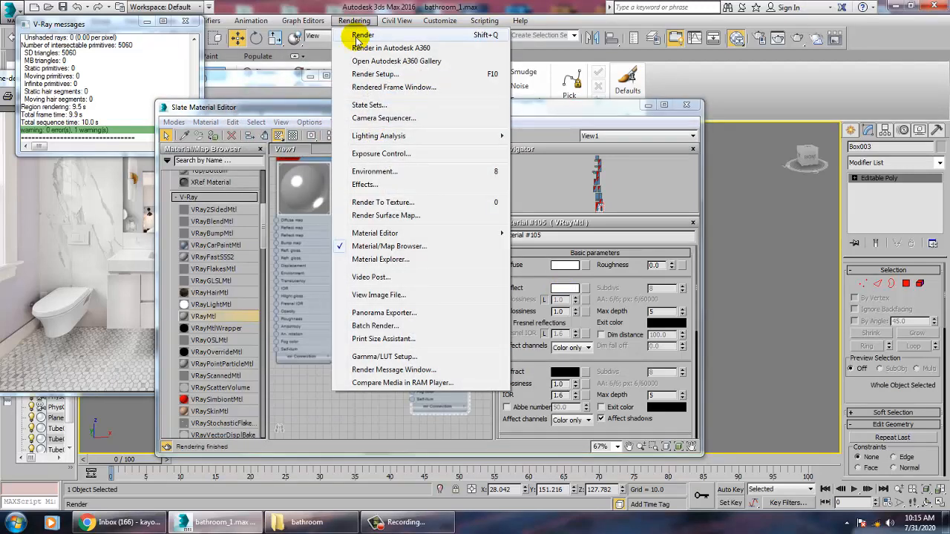
pyautogui.click(356, 30)
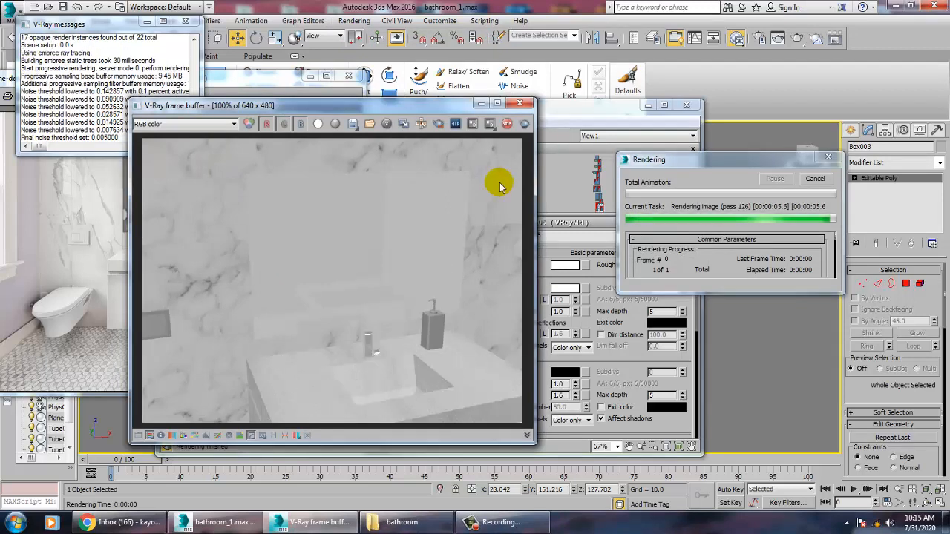
pyautogui.click(522, 104)
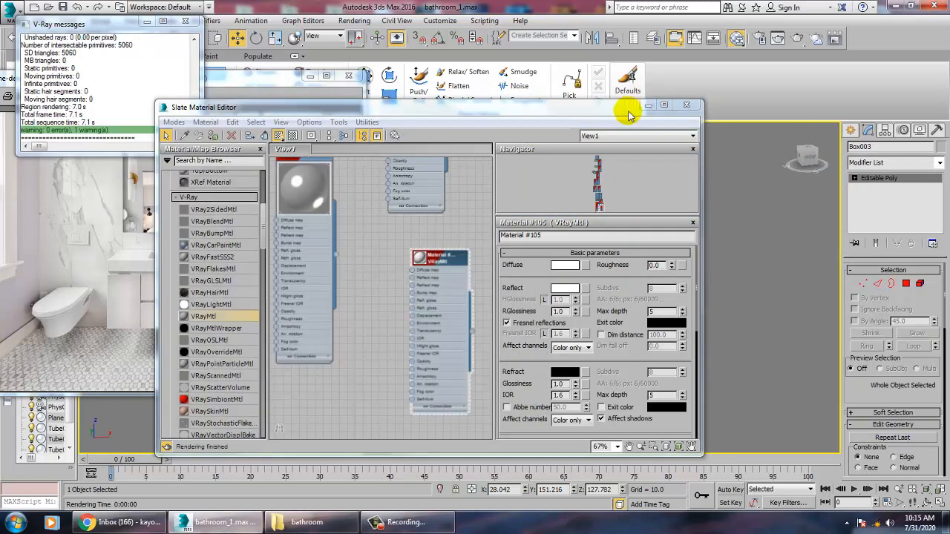
# Render a close view of the shower hose and taps to check their materials, and close the frame buffer.
pyautogui.moveTo(628, 115); pyautogui.dragTo(247, 103)
pyautogui.keyDown('alt'); pyautogui.moveTo(547, 396); pyautogui.dragTo(467, 438, button='middle'); pyautogui.keyUp('alt')
pyautogui.scroll(4, 507, 329)
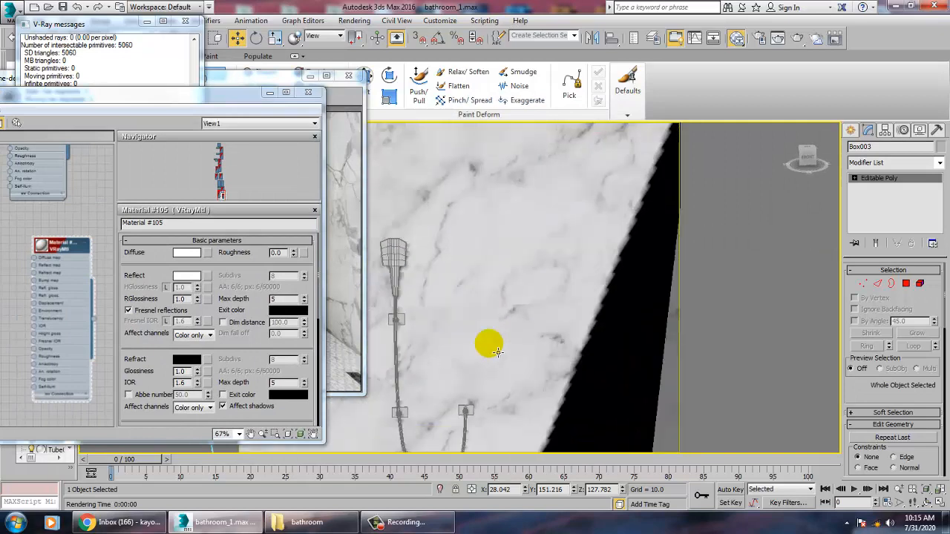
pyautogui.moveTo(497, 352); pyautogui.dragTo(494, 223, button='middle')
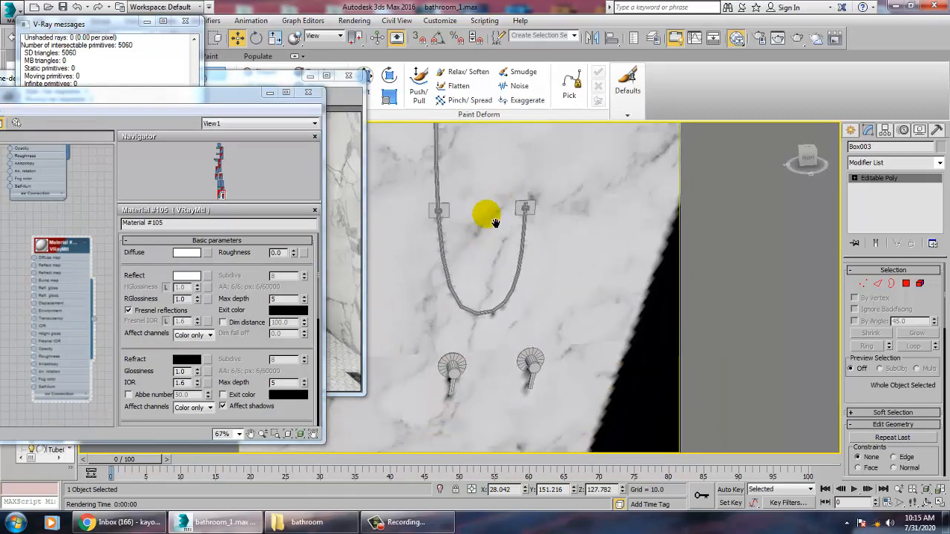
pyautogui.click(367, 22)
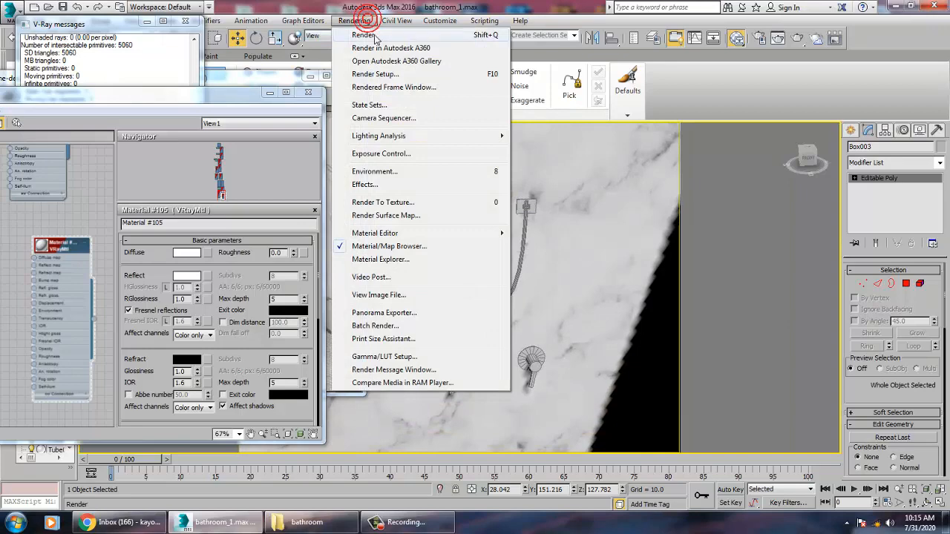
pyautogui.click(373, 36)
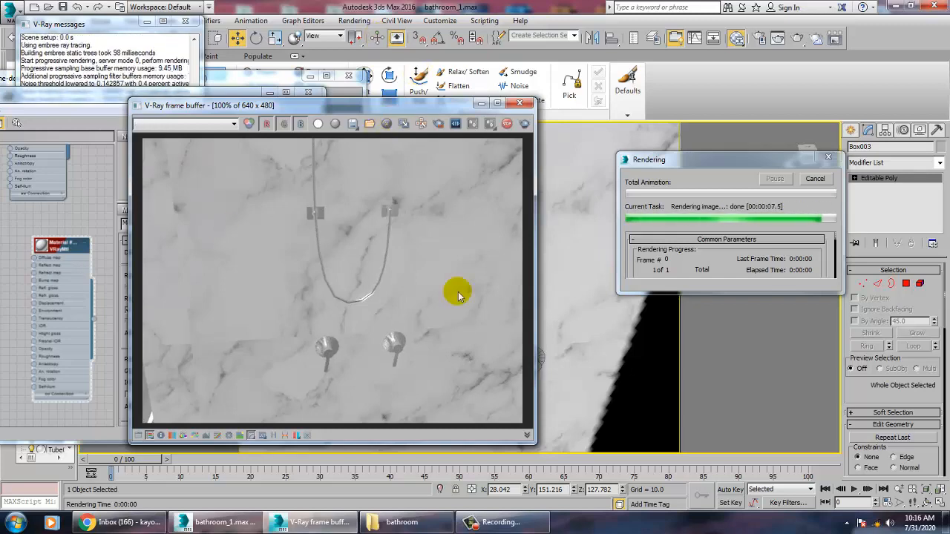
pyautogui.click(519, 106)
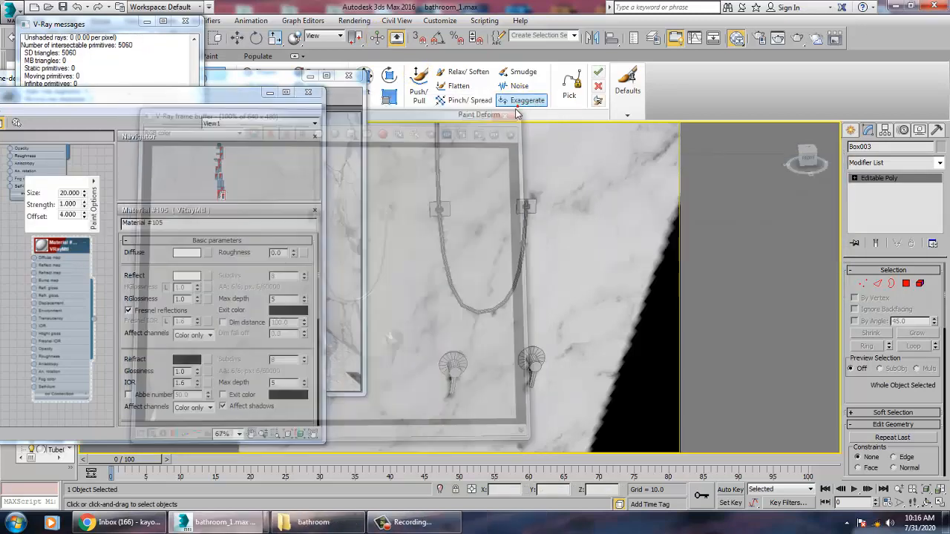
# Select the soap dispenser on the vanity and bring up the reference image for comparison.
pyautogui.scroll(-5, 482, 238)
pyautogui.hotkey('shift', 'z')
pyautogui.hotkey('shift', 'z')
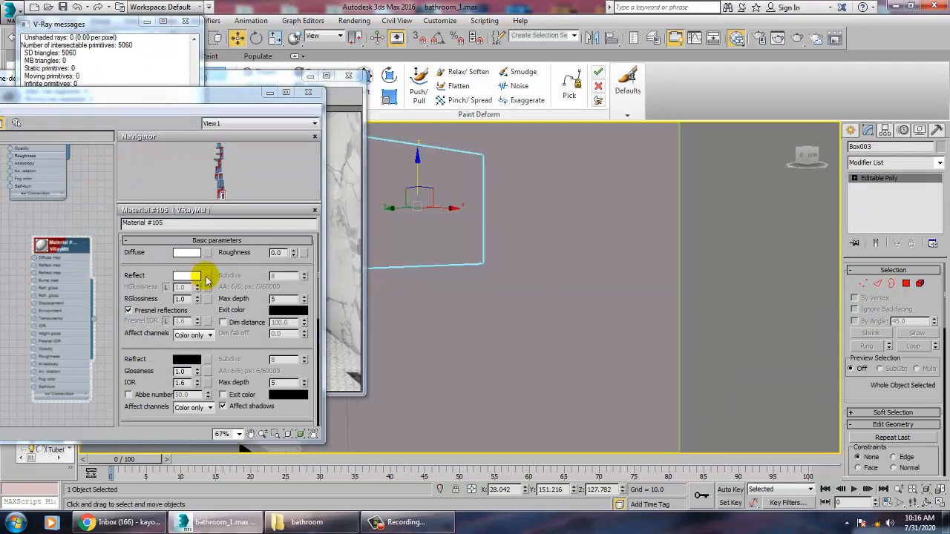
pyautogui.moveTo(113, 110); pyautogui.dragTo(97, 114)
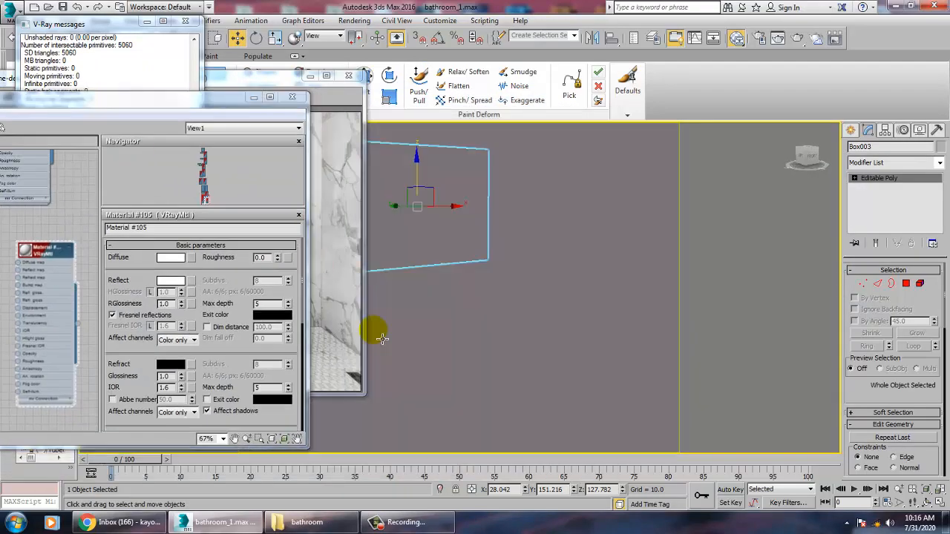
pyautogui.moveTo(472, 300); pyautogui.dragTo(576, 304, button='middle')
pyautogui.moveTo(576, 305); pyautogui.dragTo(509, 276, button='middle')
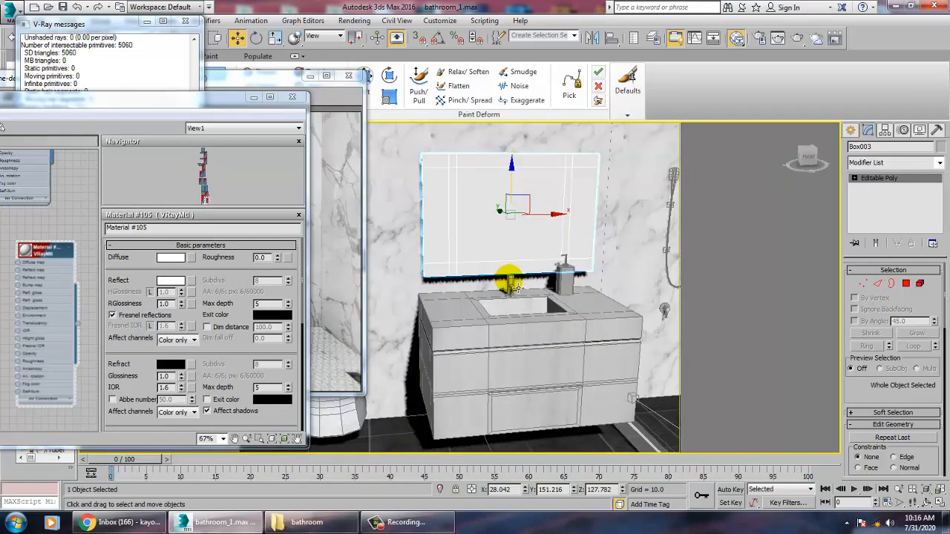
pyautogui.click(574, 288)
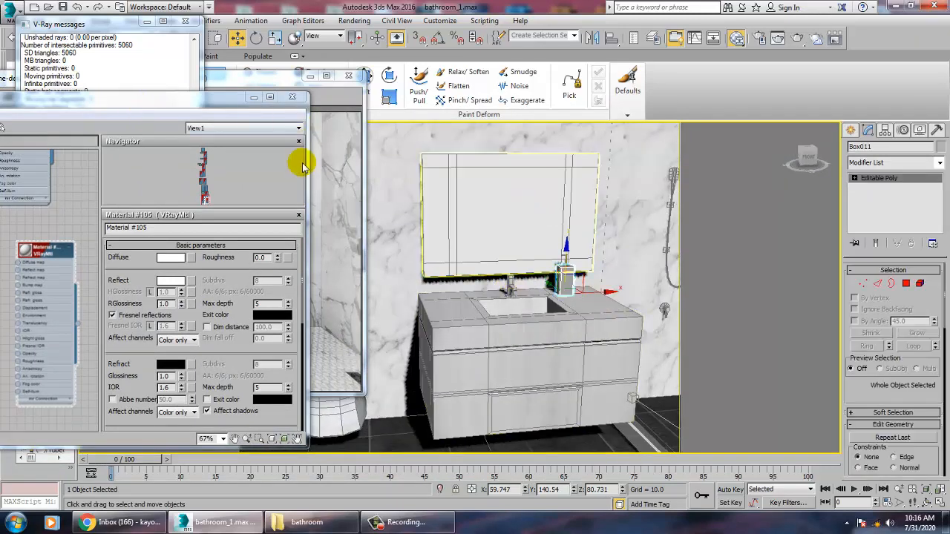
pyautogui.click(334, 156)
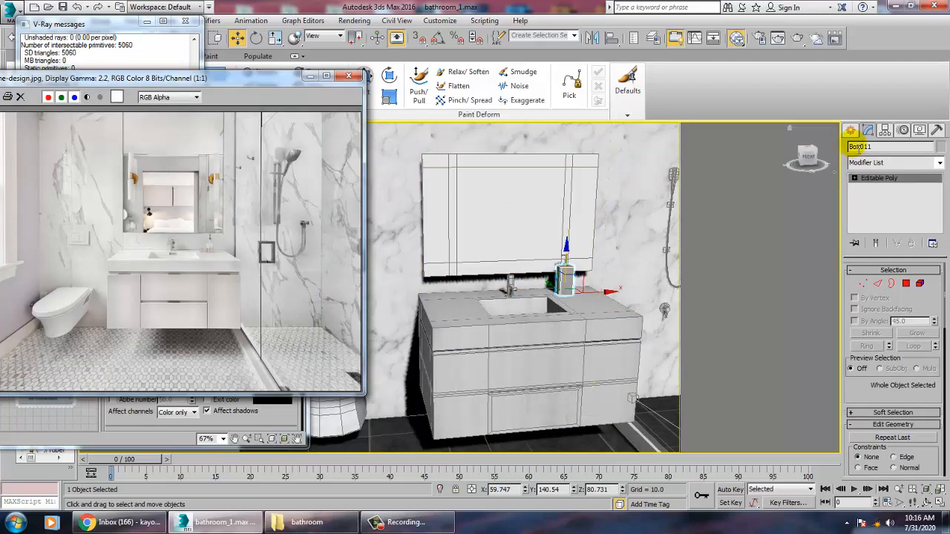
# Create a box covering the whole room footprint in the top view, about 368 long, 359 wide and 3.3 high.
pyautogui.click(851, 131)
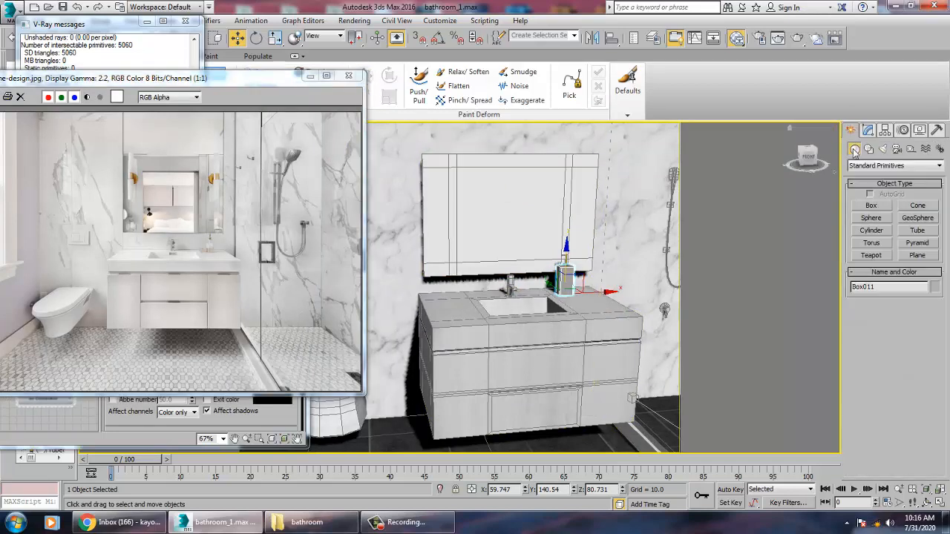
pyautogui.click(871, 206)
pyautogui.scroll(-10, 525, 309)
pyautogui.keyDown('alt'); pyautogui.moveTo(604, 329); pyautogui.dragTo(530, 312, button='middle'); pyautogui.keyUp('alt')
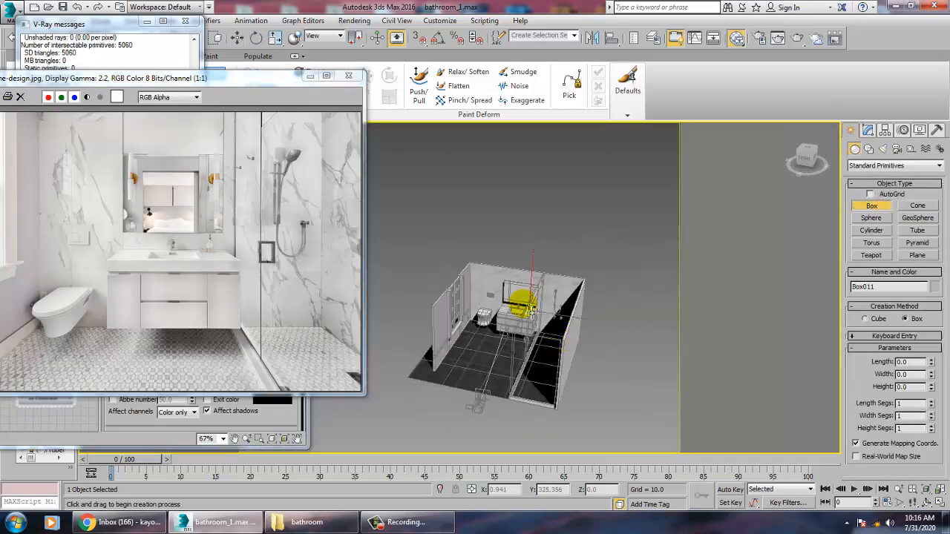
pyautogui.hotkey('alt', 'w')
pyautogui.middleClick(375, 224)
pyautogui.hotkey('alt', 'w')
pyautogui.moveTo(396, 234); pyautogui.dragTo(507, 233, button='middle')
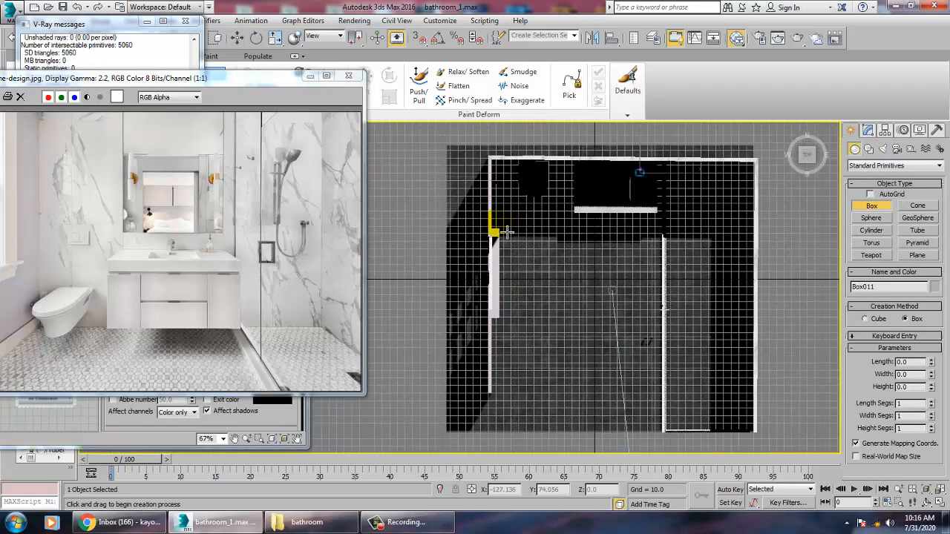
pyautogui.scroll(-3, 507, 233)
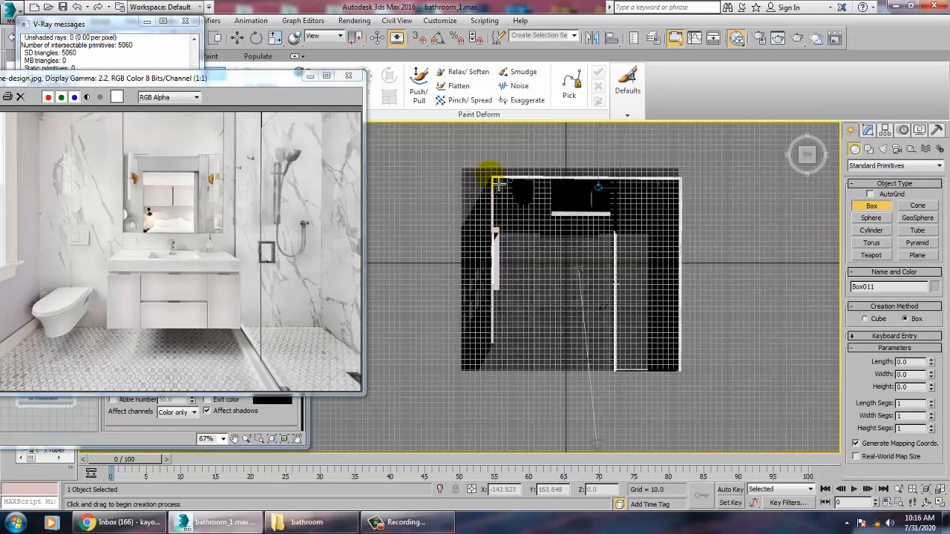
pyautogui.moveTo(497, 183)
pyautogui.mouseDown()
pyautogui.moveTo(584, 255)
pyautogui.moveTo(687, 364)
pyautogui.moveTo(690, 383)
pyautogui.mouseUp()
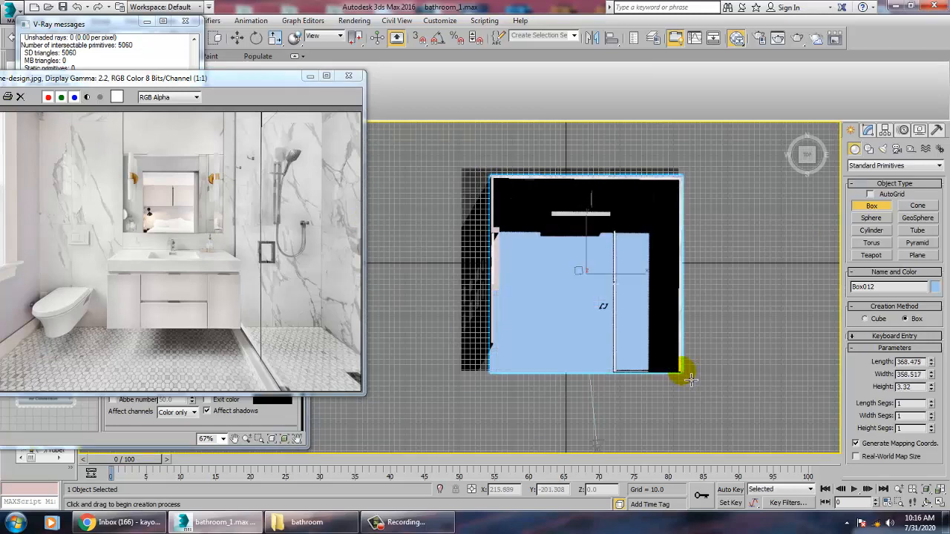
pyautogui.click(683, 371)
pyautogui.rightClick(683, 371)
# Raise the new slab along Z to about 200 to form the room's ceiling.
pyautogui.hotkey('alt', 'w')
pyautogui.rightClick(645, 388)
pyautogui.hotkey('alt', 'w')
pyautogui.hotkey('alt', 'w')
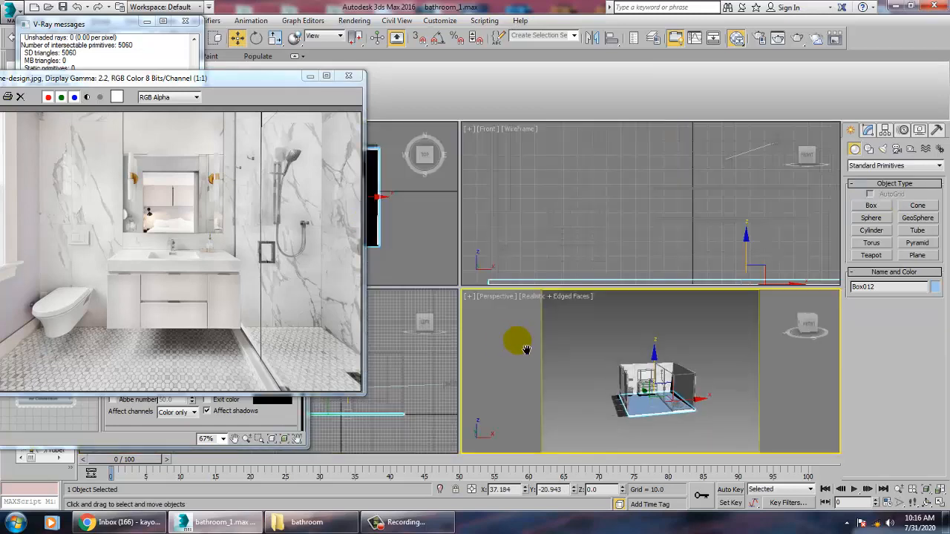
pyautogui.moveTo(522, 348); pyautogui.dragTo(552, 345, button='middle')
pyautogui.hotkey('alt', 'w')
pyautogui.scroll(3, 549, 347)
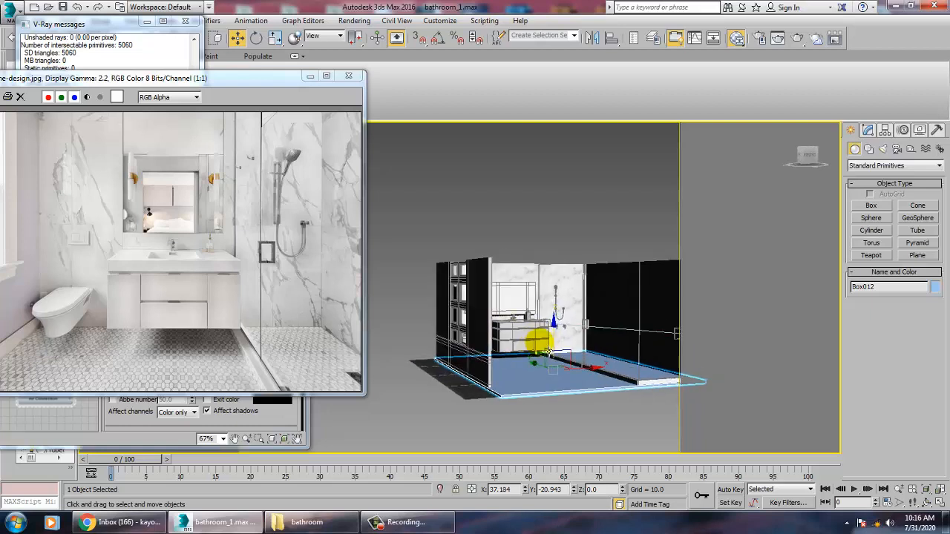
pyautogui.moveTo(560, 347); pyautogui.dragTo(551, 245)
pyautogui.keyDown('alt'); pyautogui.moveTo(543, 335); pyautogui.dragTo(492, 336, button='middle'); pyautogui.keyUp('alt')
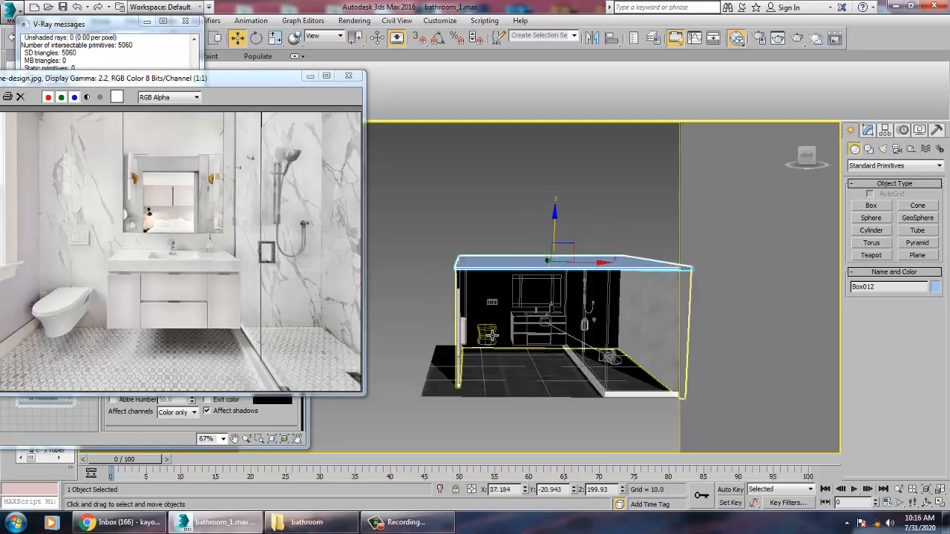
# Fine-tune the ceiling slab's height to about Z 200.1 so that it rests on top of the walls.
pyautogui.scroll(4, 496, 333)
pyautogui.moveTo(502, 286); pyautogui.dragTo(502, 365, button='middle')
pyautogui.scroll(3, 522, 403)
pyautogui.scroll(-5, 502, 365)
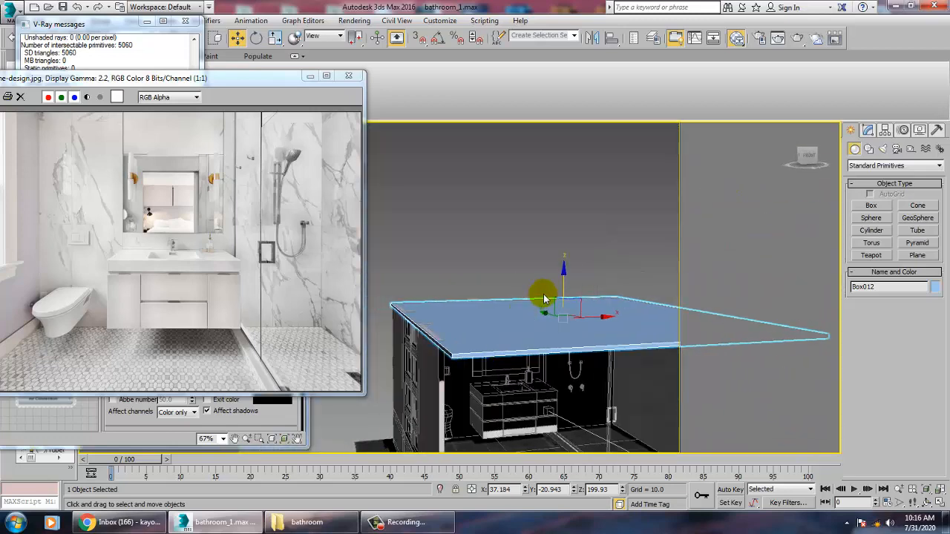
pyautogui.moveTo(565, 289); pyautogui.dragTo(565, 287)
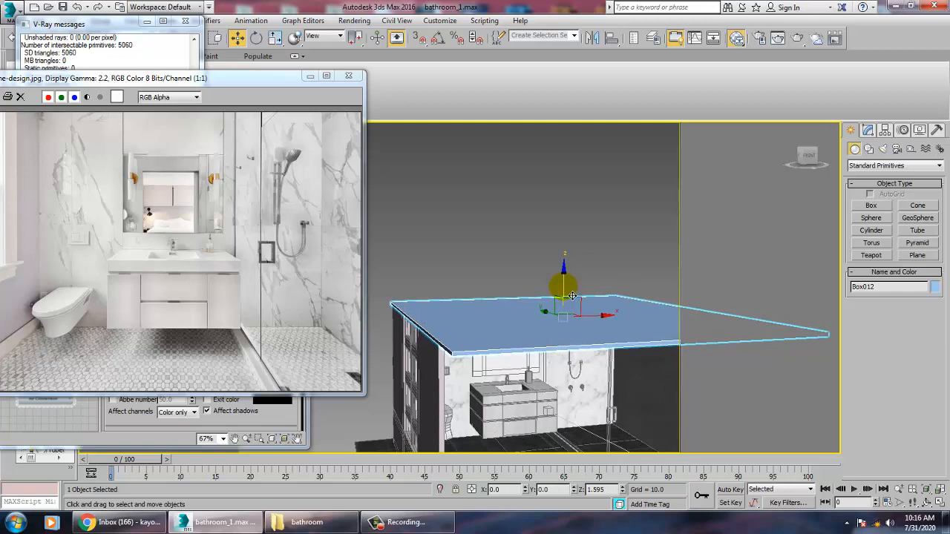
pyautogui.moveTo(572, 296); pyautogui.dragTo(572, 298)
# Extend the window wall's open end toward the ceiling's edge by moving its end vertices along Y.
pyautogui.keyDown('alt'); pyautogui.moveTo(522, 349); pyautogui.dragTo(548, 251, button='middle'); pyautogui.keyUp('alt')
pyautogui.click(456, 358)
pyautogui.keyDown('alt'); pyautogui.moveTo(465, 366); pyautogui.dragTo(424, 389, button='middle'); pyautogui.keyUp('alt')
pyautogui.press('1')
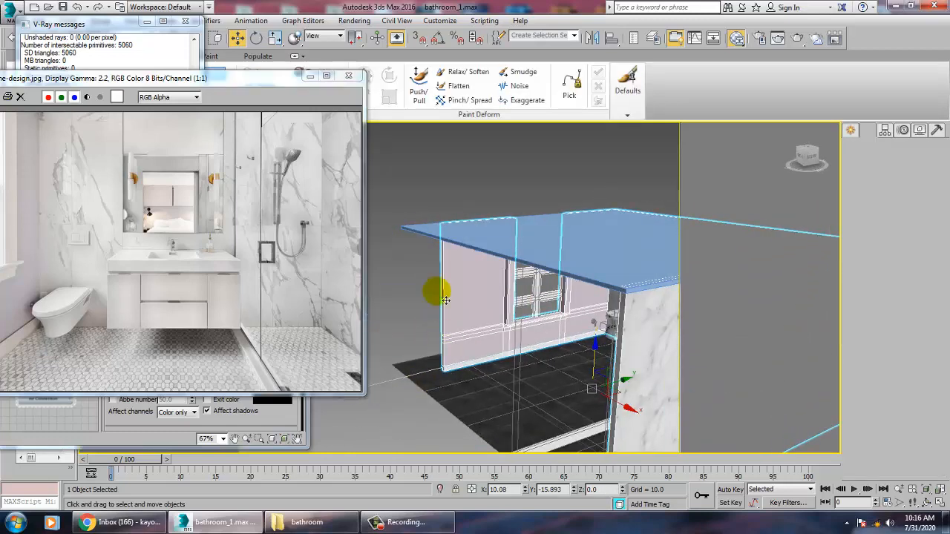
pyautogui.moveTo(482, 421); pyautogui.dragTo(482, 420)
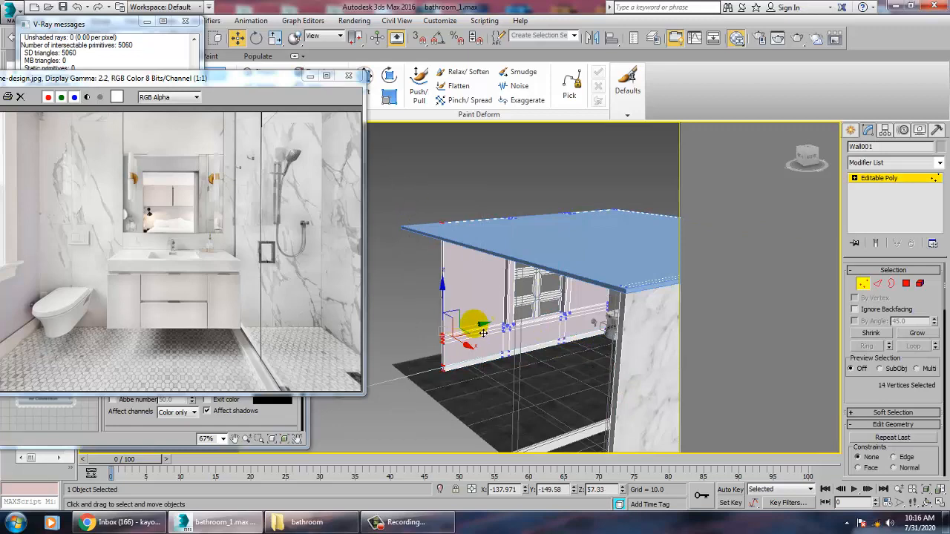
pyautogui.moveTo(483, 334); pyautogui.dragTo(449, 335)
pyautogui.keyDown('alt'); pyautogui.moveTo(449, 335); pyautogui.dragTo(564, 346, button='middle'); pyautogui.keyUp('alt')
pyautogui.scroll(2, 563, 346)
pyautogui.click(891, 181)
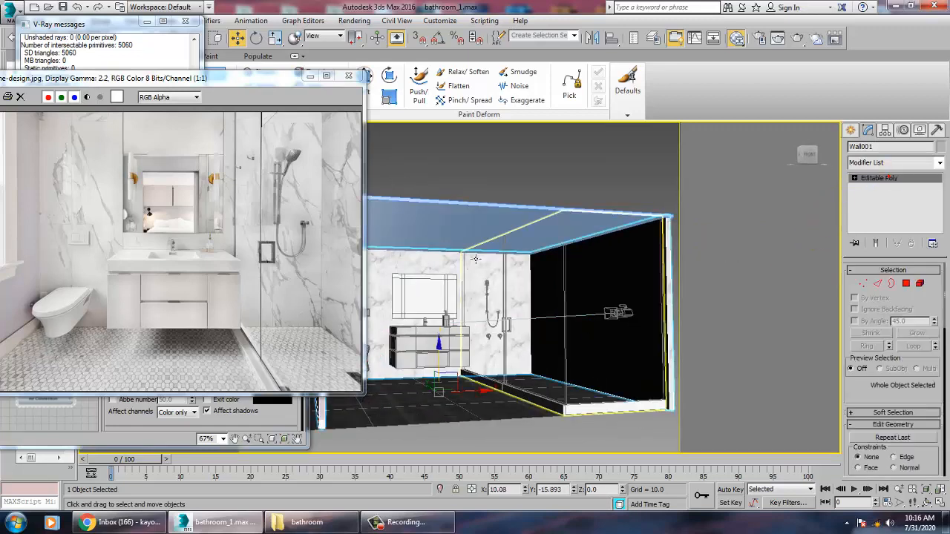
# Find the pale pink Material #53 among the existing materials, assign it to the ceiling slab, and close the material editor.
pyautogui.click(462, 245)
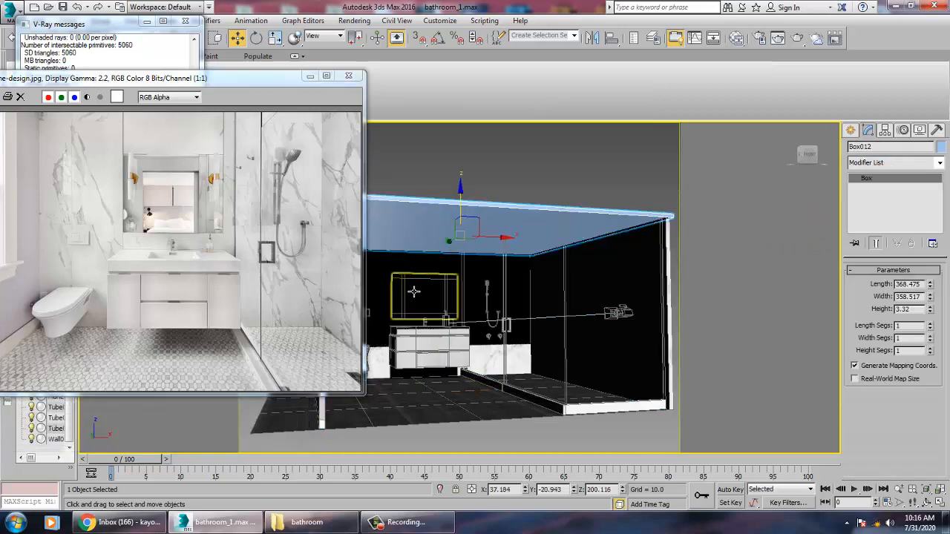
pyautogui.press('m')
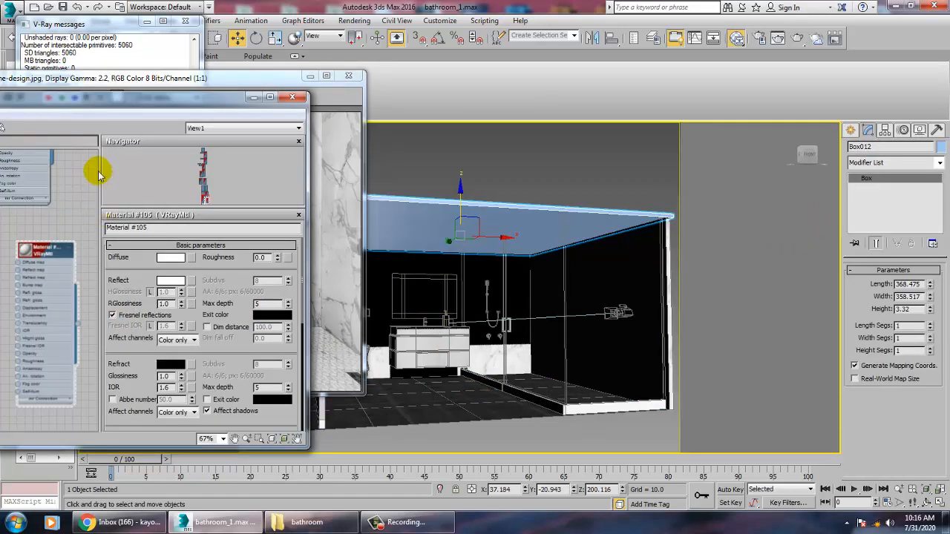
pyautogui.moveTo(106, 97); pyautogui.dragTo(411, 58)
pyautogui.moveTo(324, 191); pyautogui.dragTo(312, 335, button='middle')
pyautogui.moveTo(312, 237); pyautogui.dragTo(319, 330, button='middle')
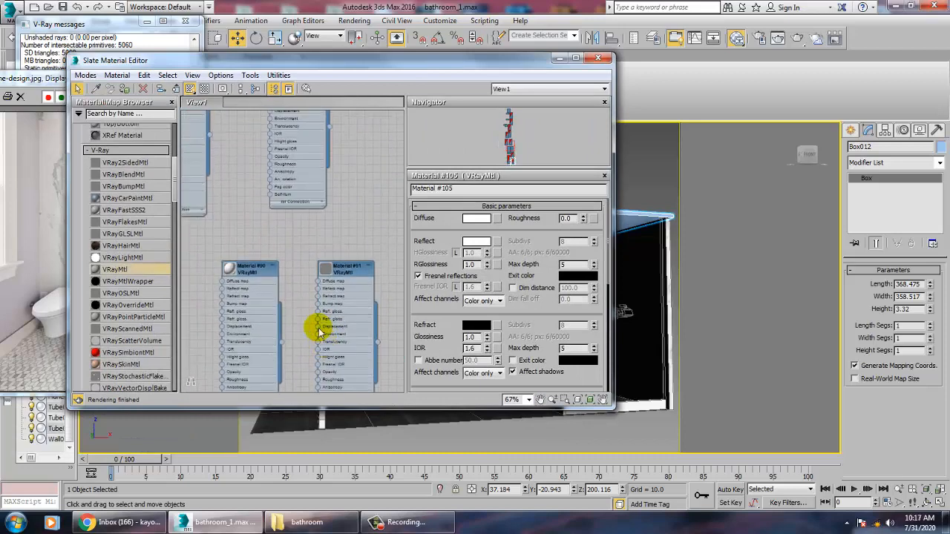
pyautogui.click(349, 273)
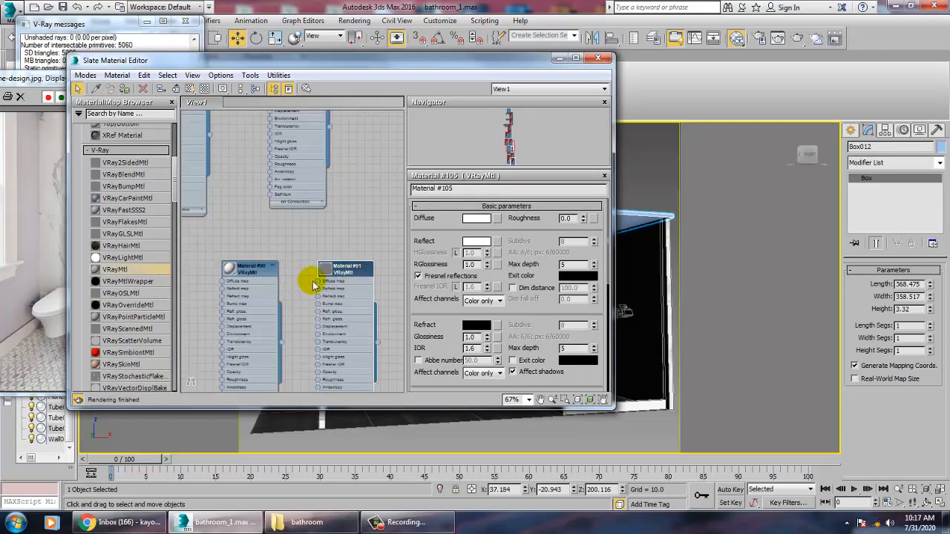
pyautogui.doubleClick(338, 270)
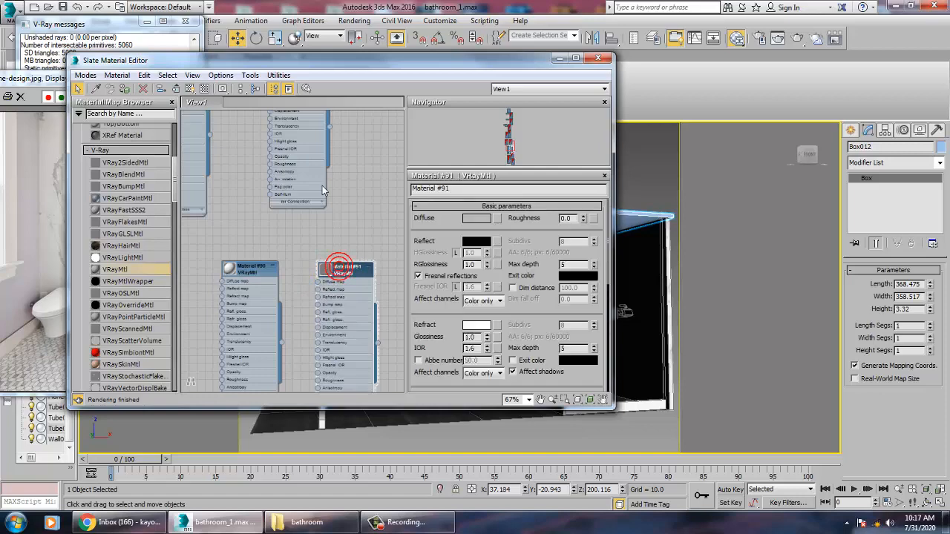
pyautogui.click(478, 219)
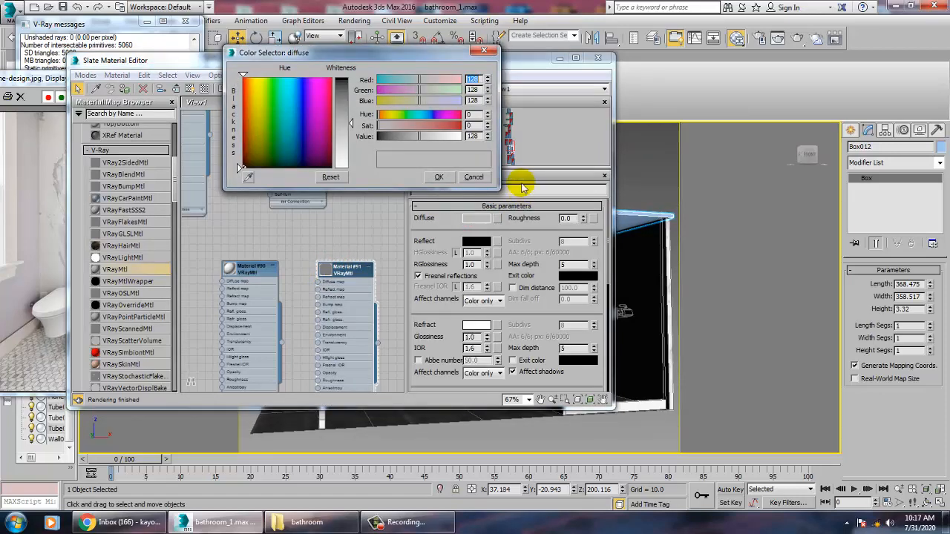
pyautogui.click(475, 178)
pyautogui.scroll(-5, 333, 215)
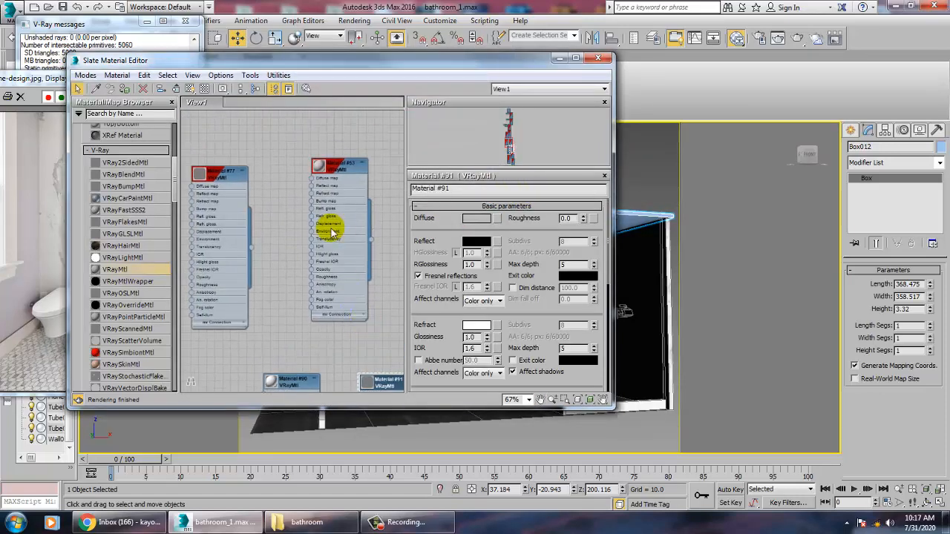
pyautogui.doubleClick(346, 216)
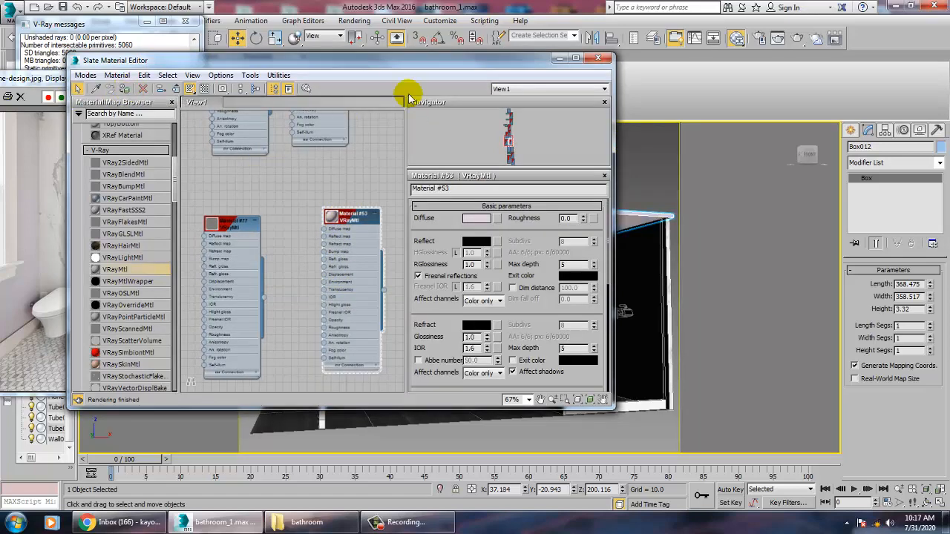
pyautogui.click(597, 57)
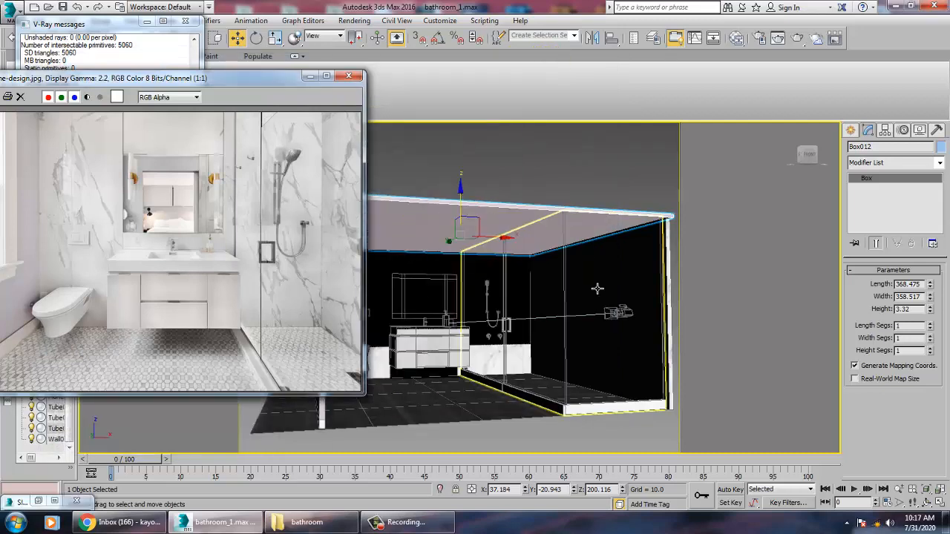
# Assign the pale pink Material #53 to the flush plate on the back wall above the toilet and minimize the material editor.
pyautogui.keyDown('alt'); pyautogui.moveTo(579, 314); pyautogui.dragTo(501, 324, button='middle'); pyautogui.keyUp('alt')
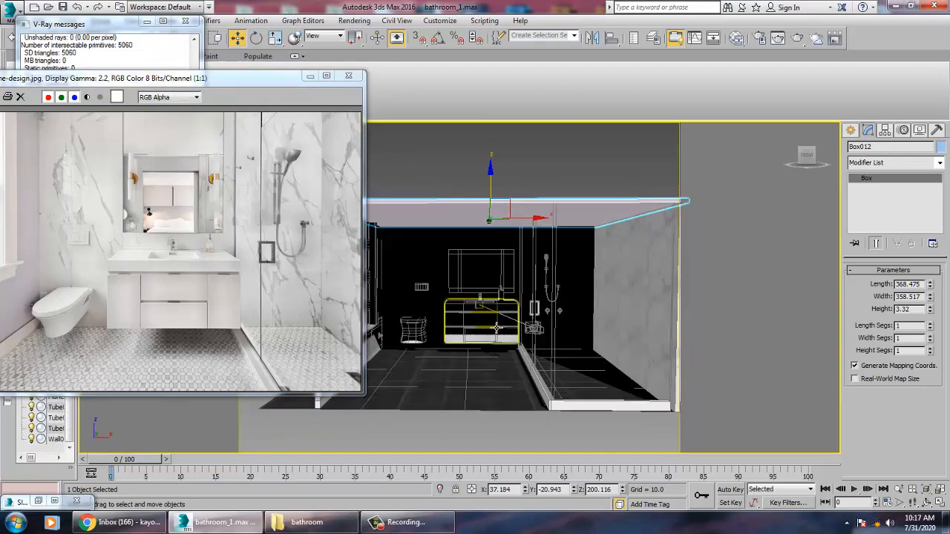
pyautogui.scroll(5, 496, 327)
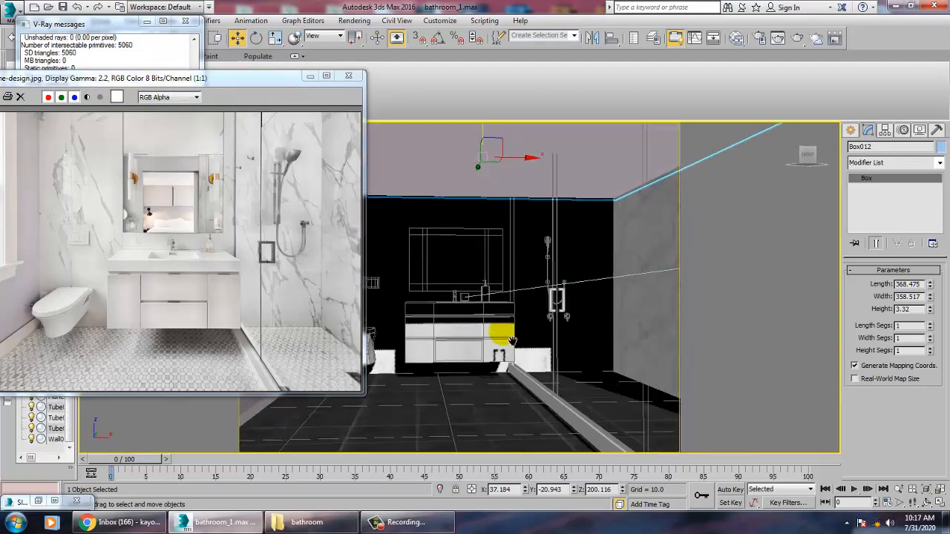
pyautogui.moveTo(512, 340); pyautogui.dragTo(520, 344, button='middle')
pyautogui.click(504, 303)
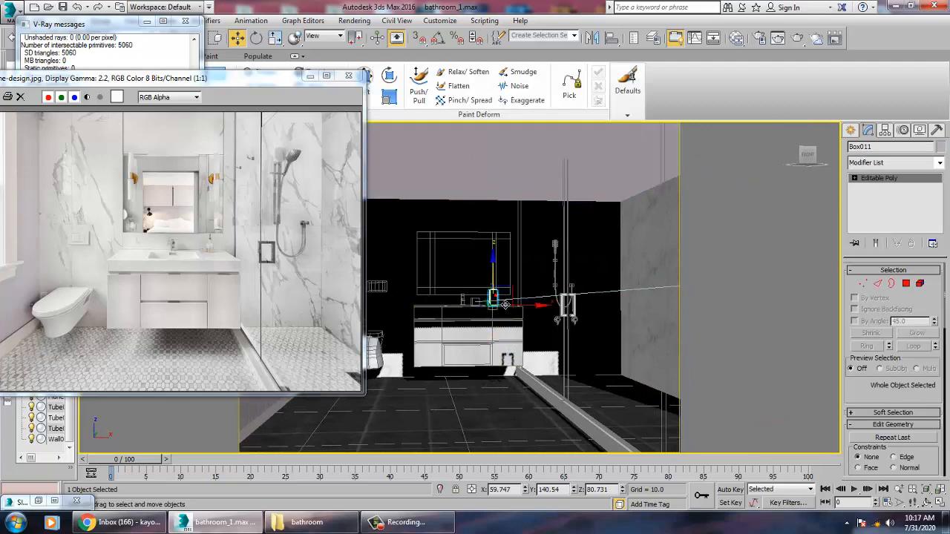
pyautogui.scroll(4, 434, 311)
pyautogui.click(434, 310)
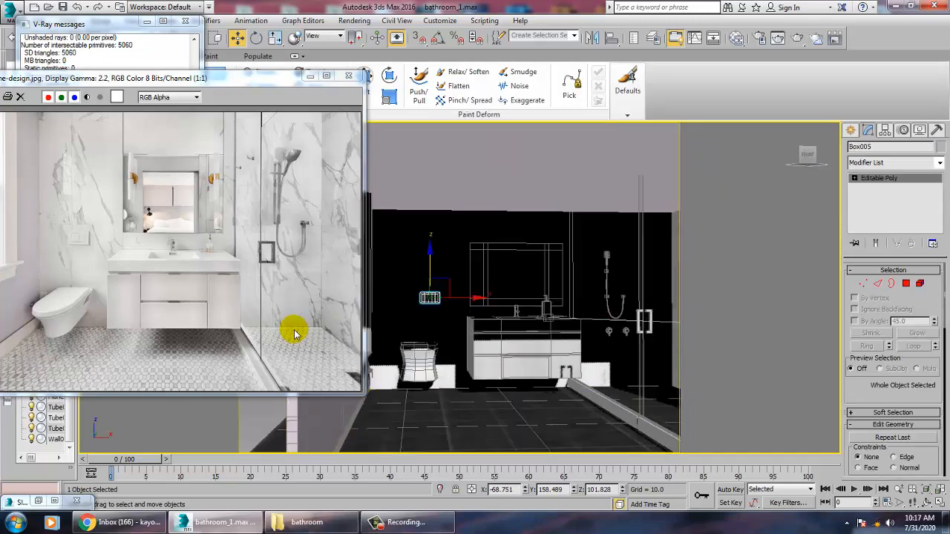
pyautogui.press('m')
pyautogui.scroll(-2, 330, 200)
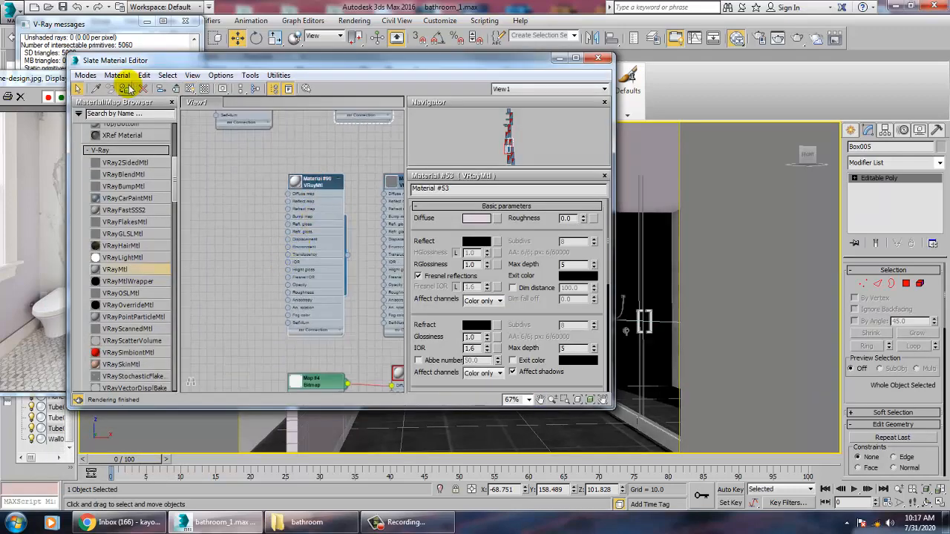
pyautogui.click(559, 59)
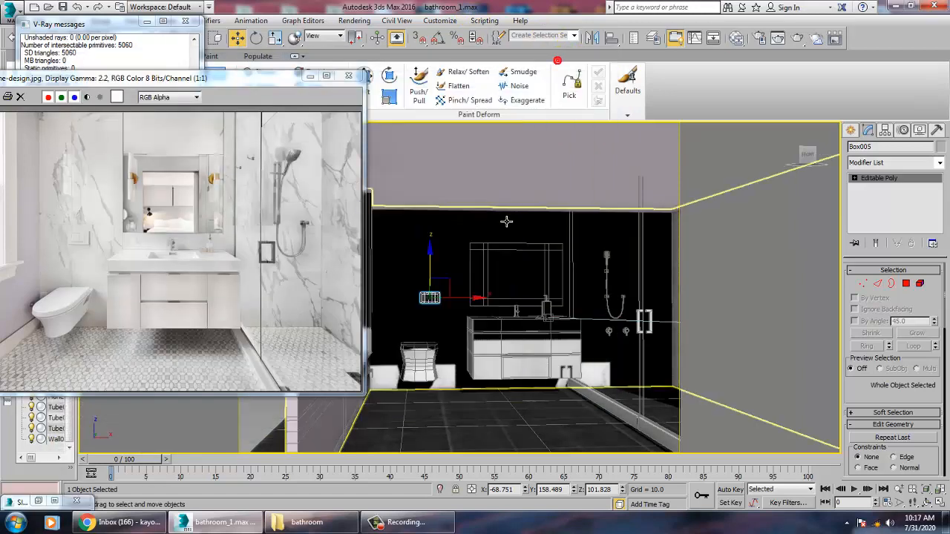
# Create a new VRayMtl for the soap dispenser's bottle, magnifying the dispenser in the reference image for comparison, and display its parameters.
pyautogui.click(553, 318)
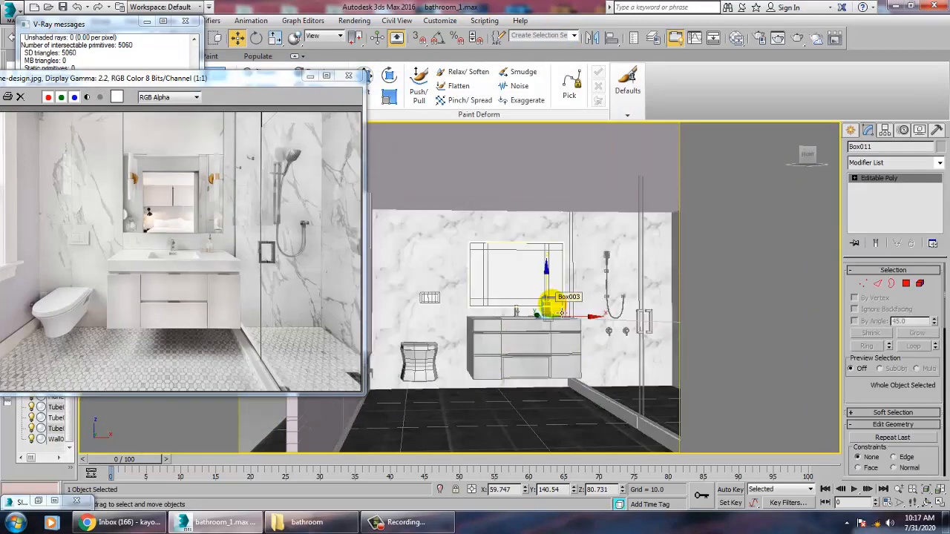
pyautogui.press('z')
pyautogui.keyDown('alt'); pyautogui.moveTo(539, 278); pyautogui.dragTo(527, 326, button='middle'); pyautogui.keyUp('alt')
pyautogui.scroll(-4, 522, 303)
pyautogui.click(220, 263)
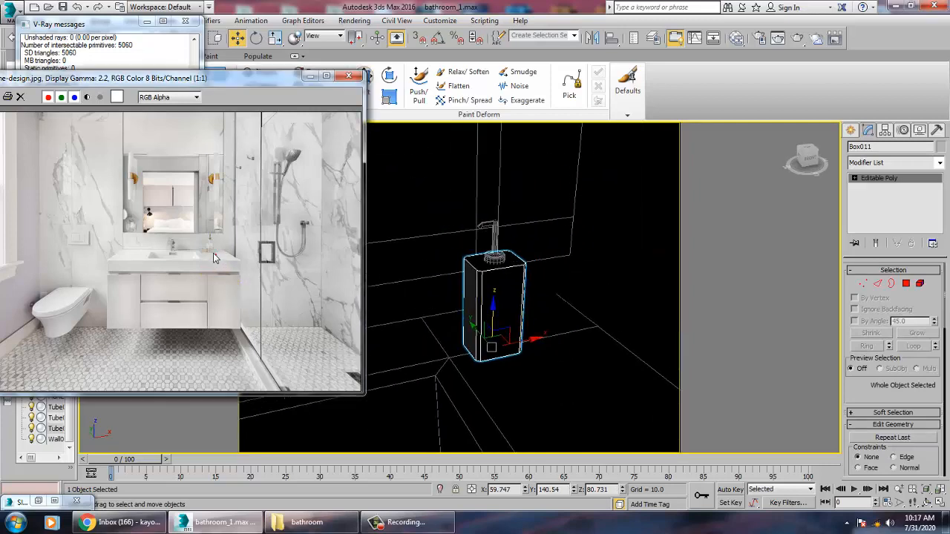
pyautogui.scroll(3, 213, 257)
pyautogui.keyDown('alt'); pyautogui.moveTo(548, 333); pyautogui.dragTo(536, 328, button='middle'); pyautogui.keyUp('alt')
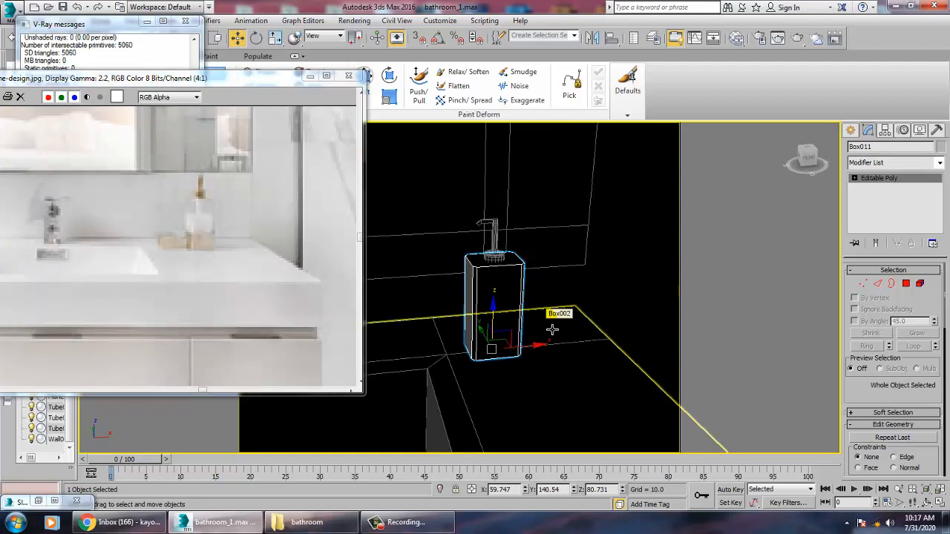
pyautogui.press('m')
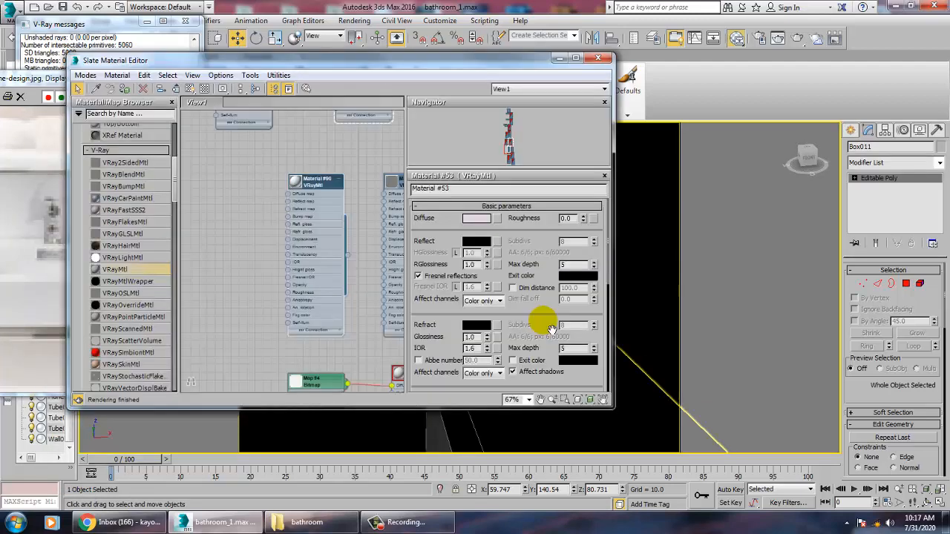
pyautogui.moveTo(324, 308); pyautogui.dragTo(256, 101, button='middle')
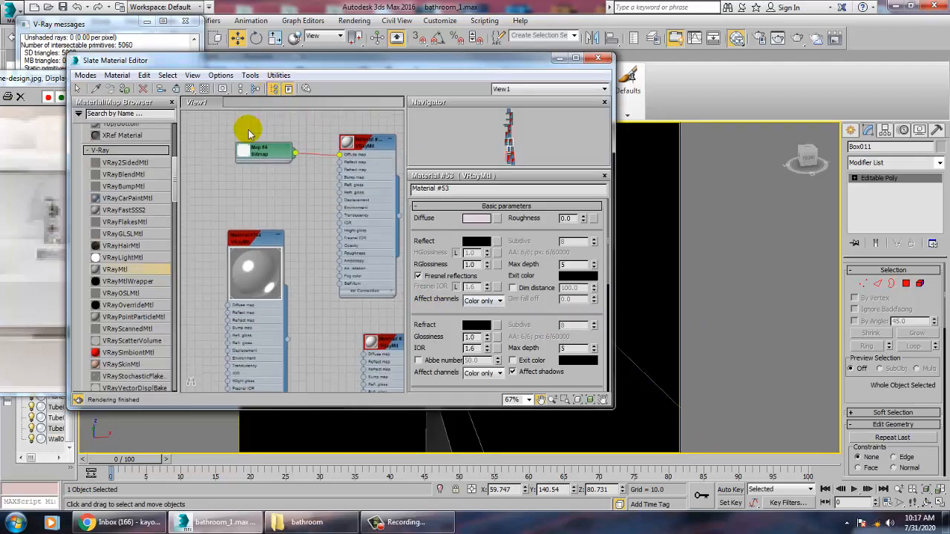
pyautogui.moveTo(226, 312); pyautogui.dragTo(197, 133, button='middle')
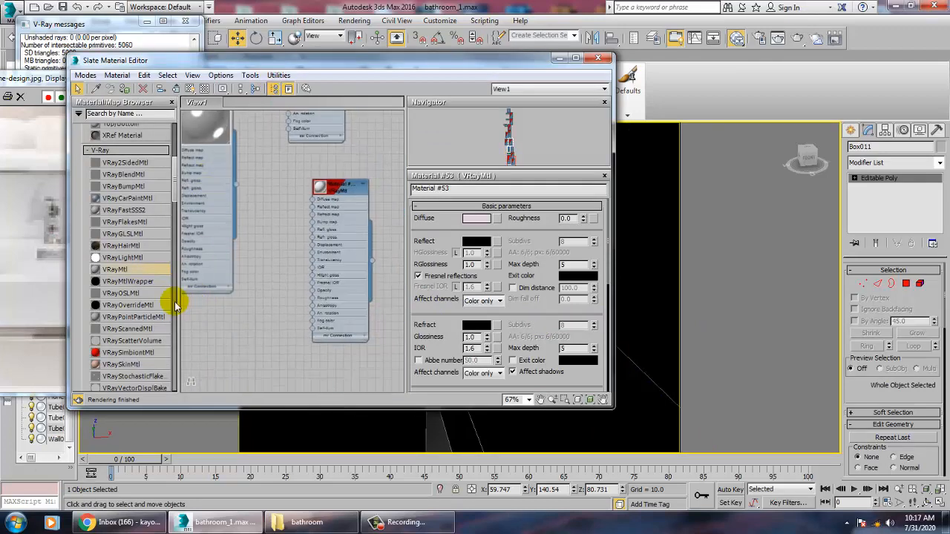
pyautogui.moveTo(257, 332); pyautogui.dragTo(253, 334)
pyautogui.doubleClick(251, 333)
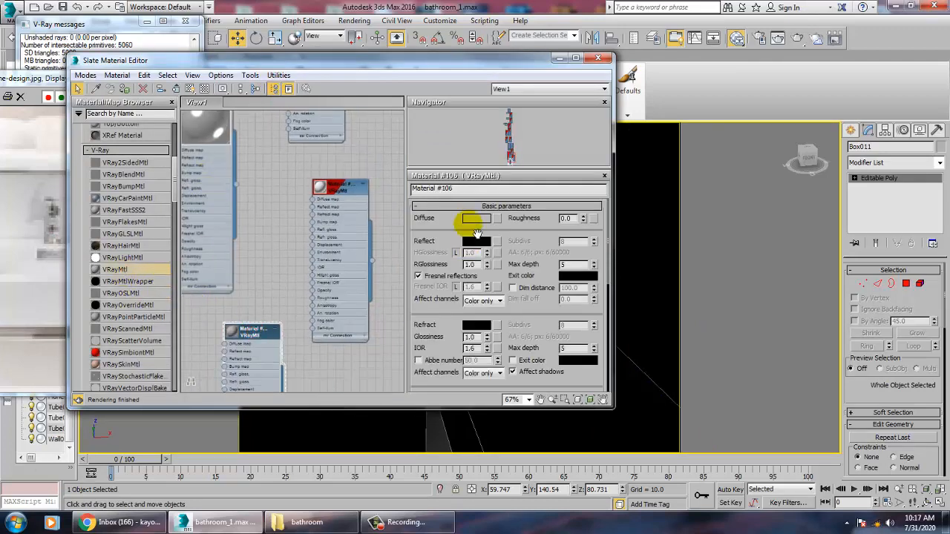
# Set Material #106's refraction colour to grey 163 and its IOR to 2.0, and assign it to the soap dispenser's bottle.
pyautogui.click(473, 326)
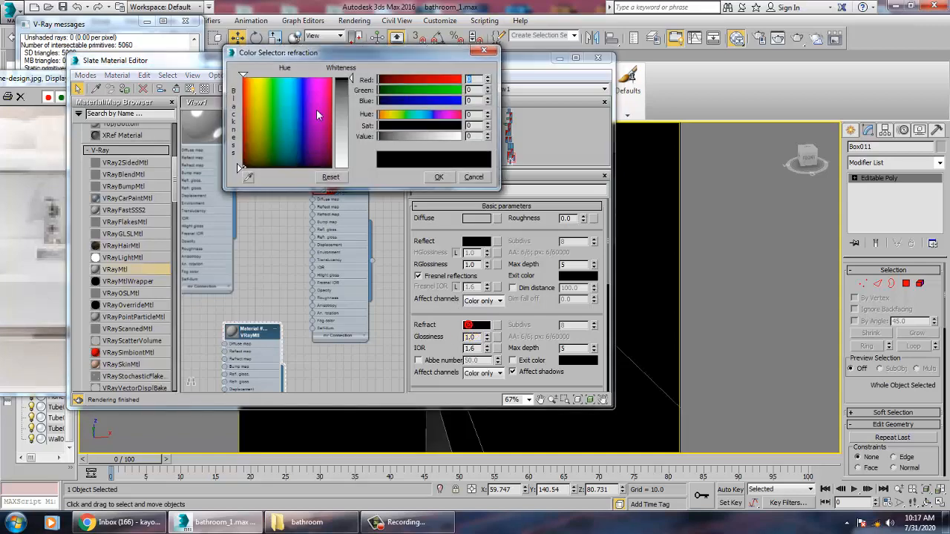
pyautogui.moveTo(347, 98); pyautogui.dragTo(346, 136)
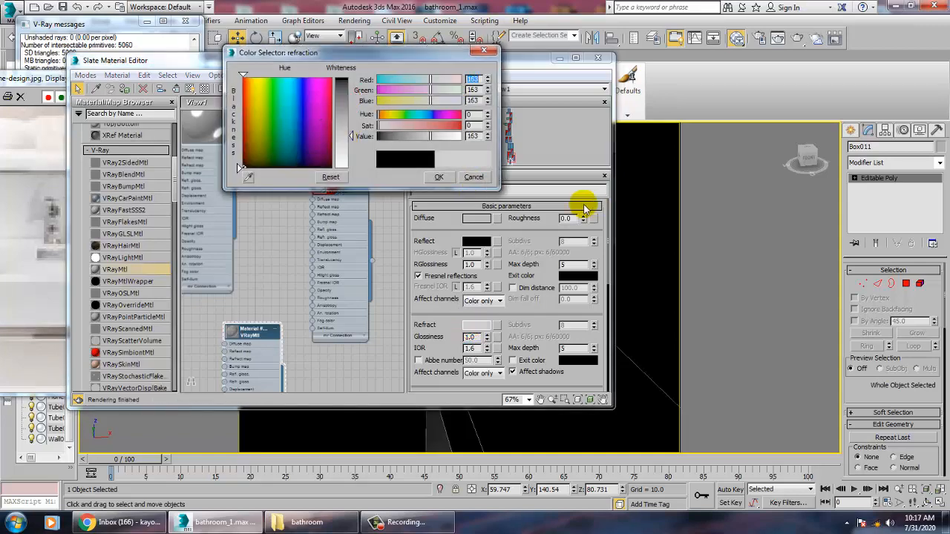
pyautogui.click(443, 177)
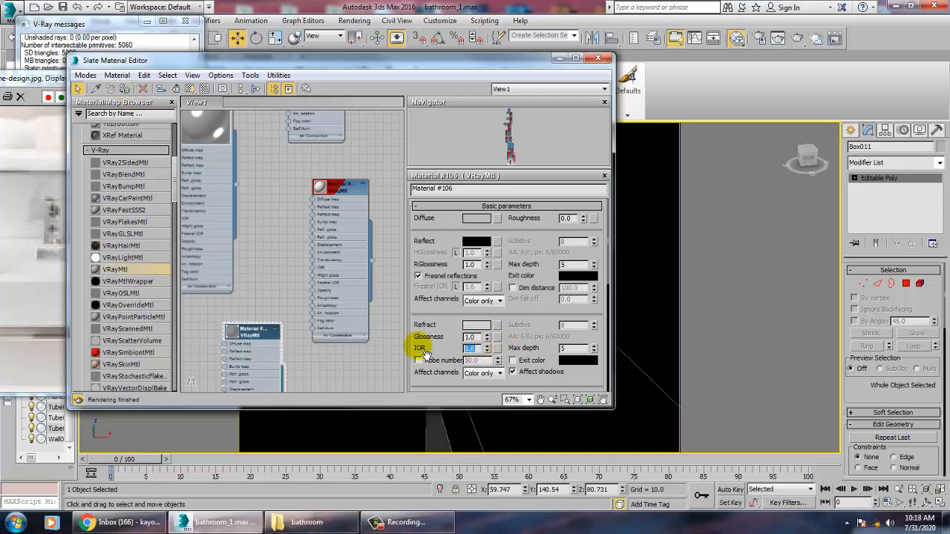
pyautogui.press('BackSpace')
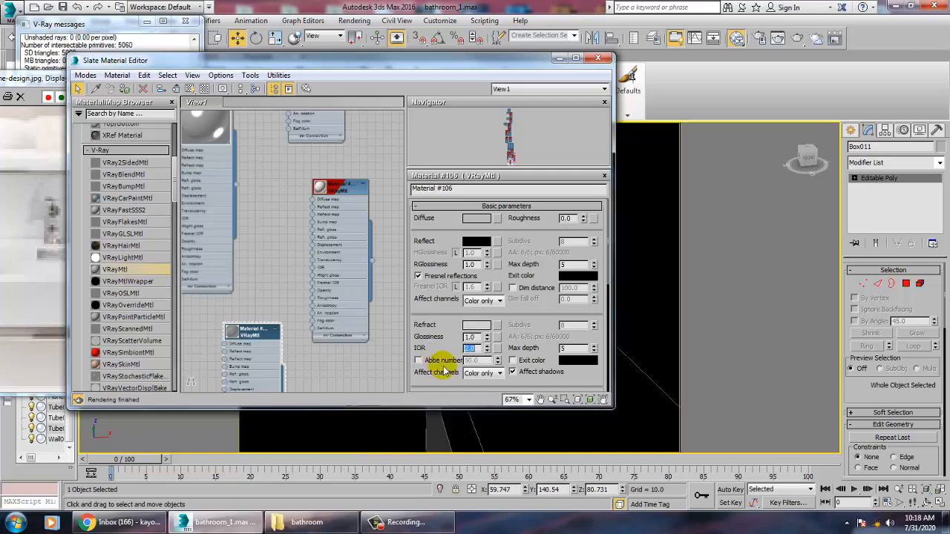
pyautogui.moveTo(517, 63); pyautogui.dragTo(311, 63)
# Assign the same Material #106 to the soap dispenser's pump and minimize the material editor.
pyautogui.scroll(10, 523, 292)
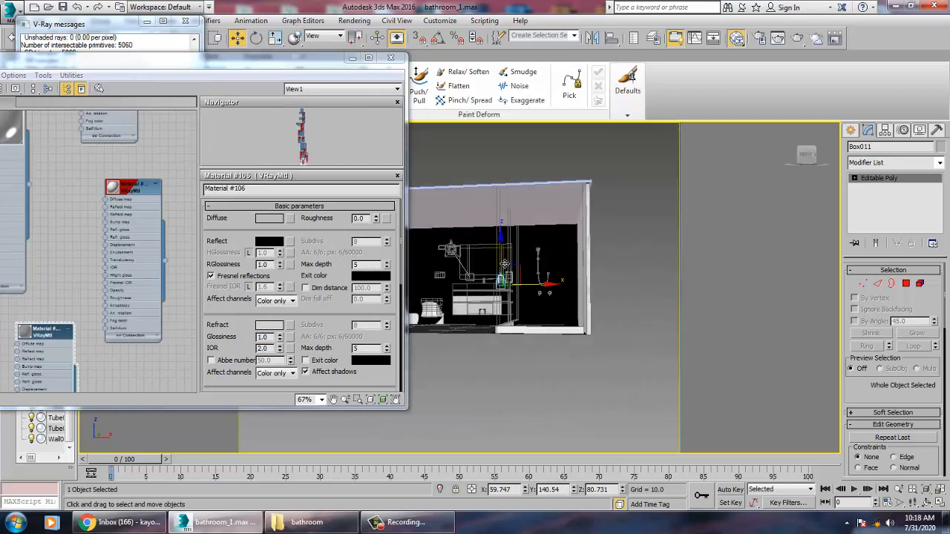
pyautogui.scroll(4, 541, 328)
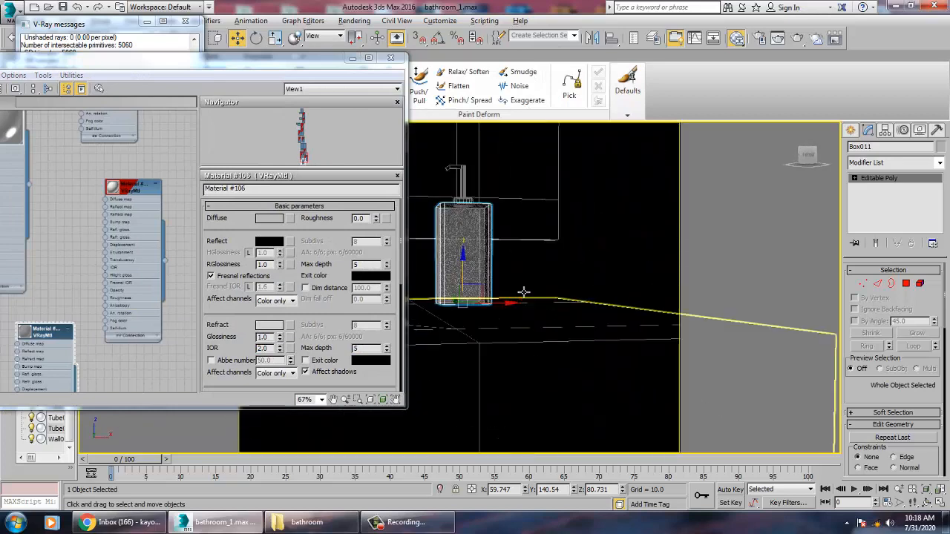
pyautogui.moveTo(473, 204); pyautogui.dragTo(540, 375, button='middle')
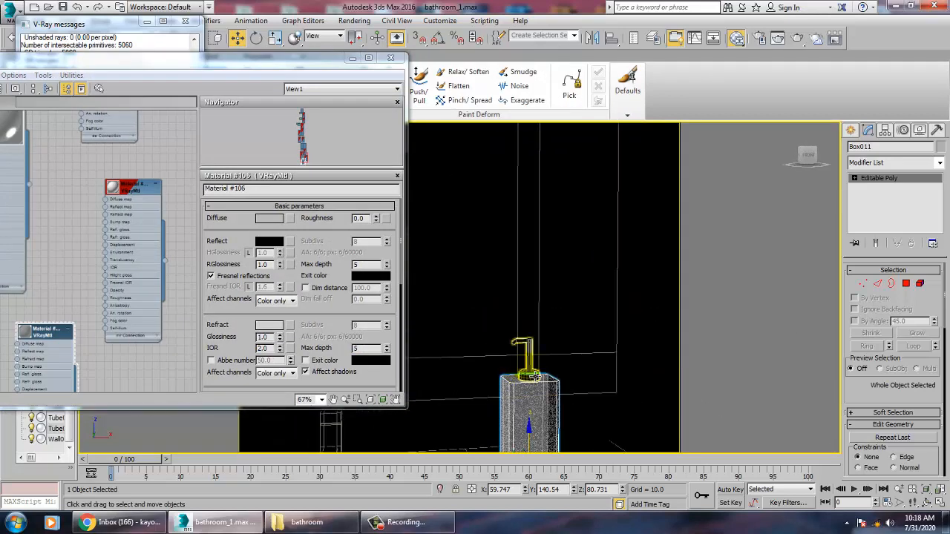
pyautogui.click(532, 349)
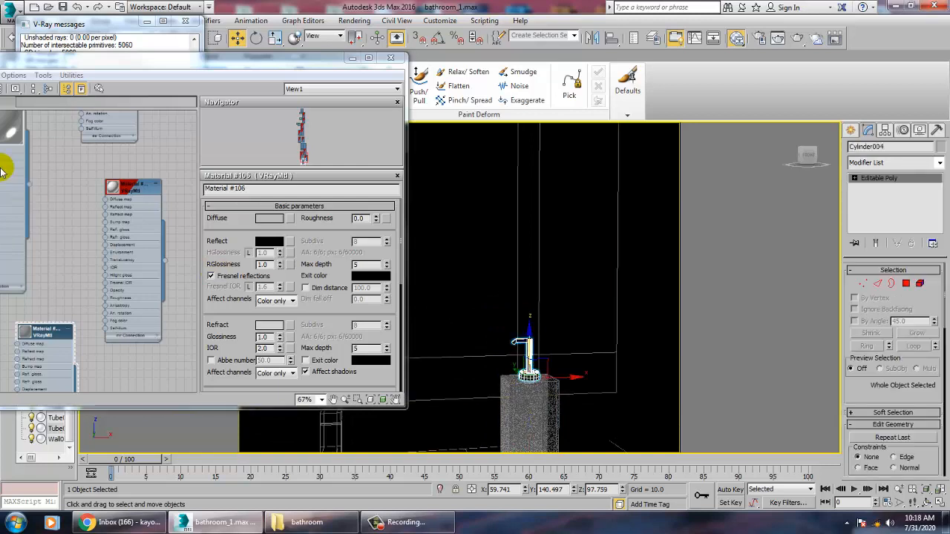
pyautogui.moveTo(62, 65); pyautogui.dragTo(149, 66)
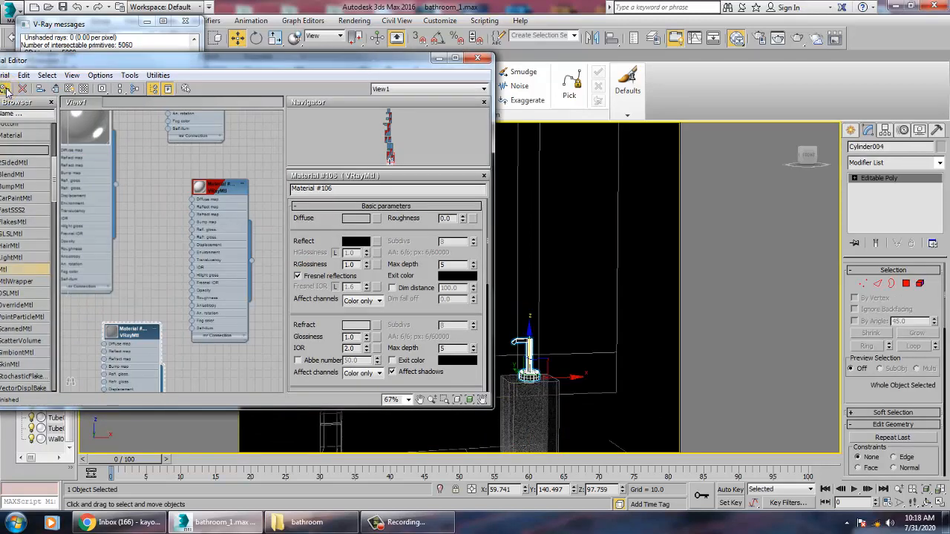
pyautogui.click(438, 61)
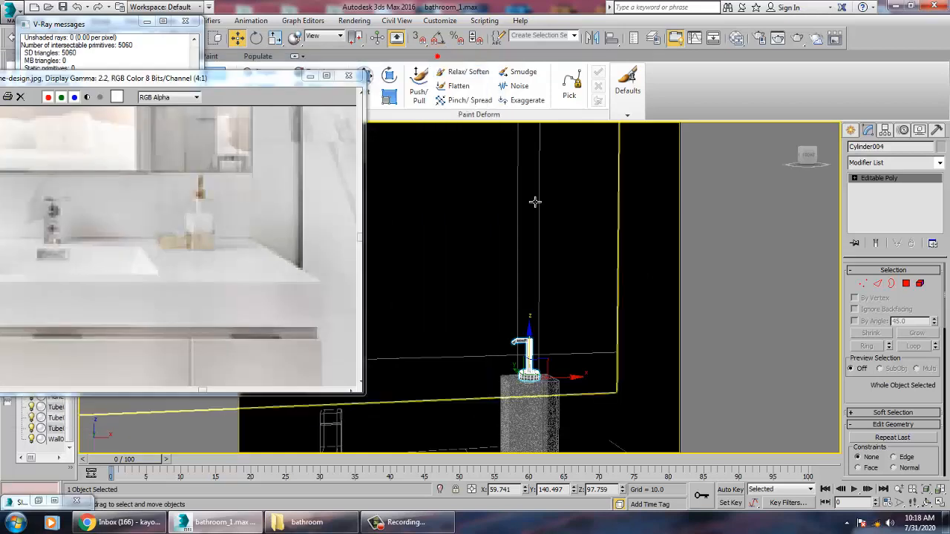
# Render a close-up of the soap dispenser to check its material, and close the frame buffer.
pyautogui.moveTo(560, 222); pyautogui.dragTo(586, 121, button='middle')
pyautogui.click(351, 20)
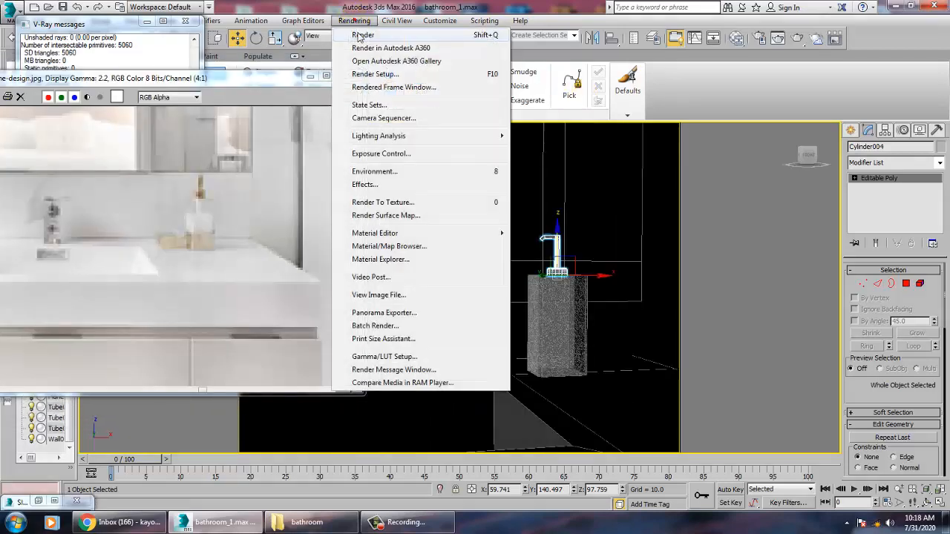
pyautogui.click(358, 34)
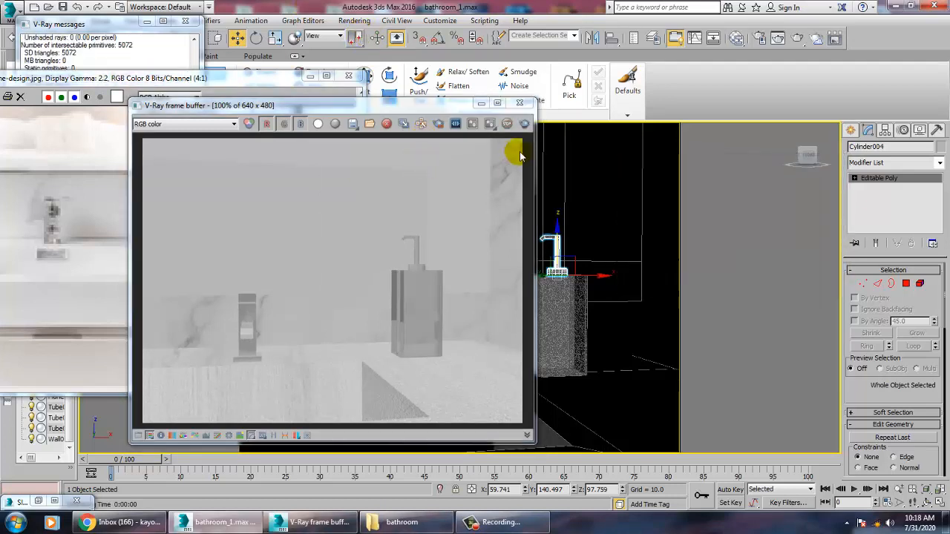
pyautogui.click(519, 104)
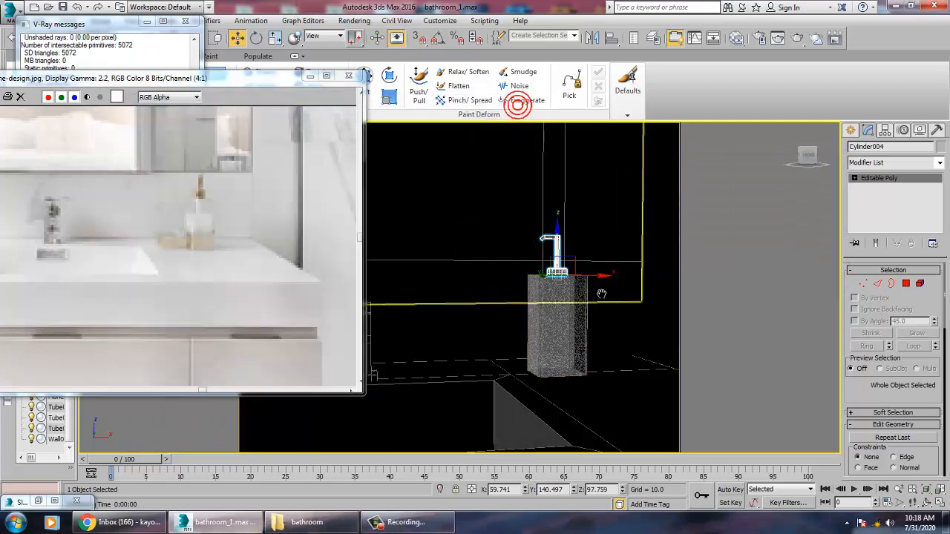
# Select the mirror above the vanity and open the material editor.
pyautogui.scroll(-4, 609, 304)
pyautogui.scroll(-5, 586, 306)
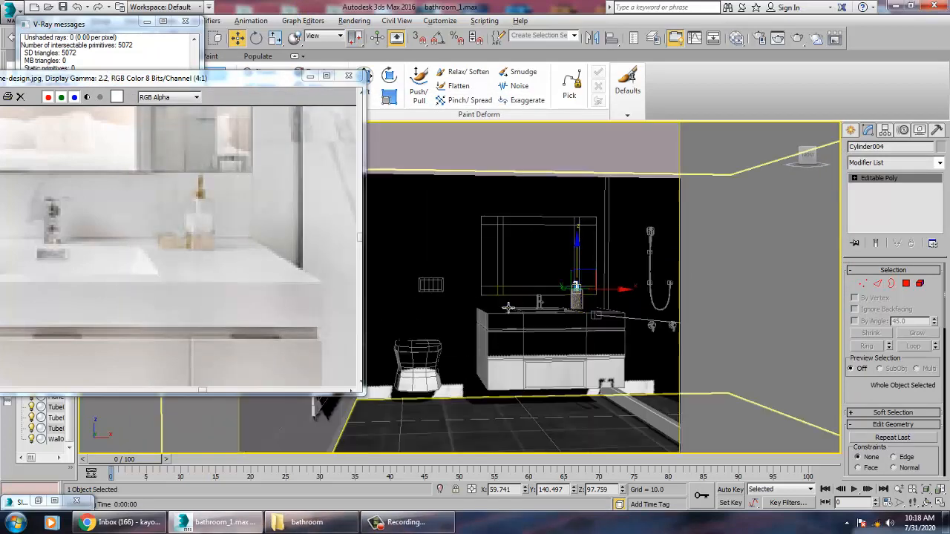
pyautogui.scroll(5, 550, 291)
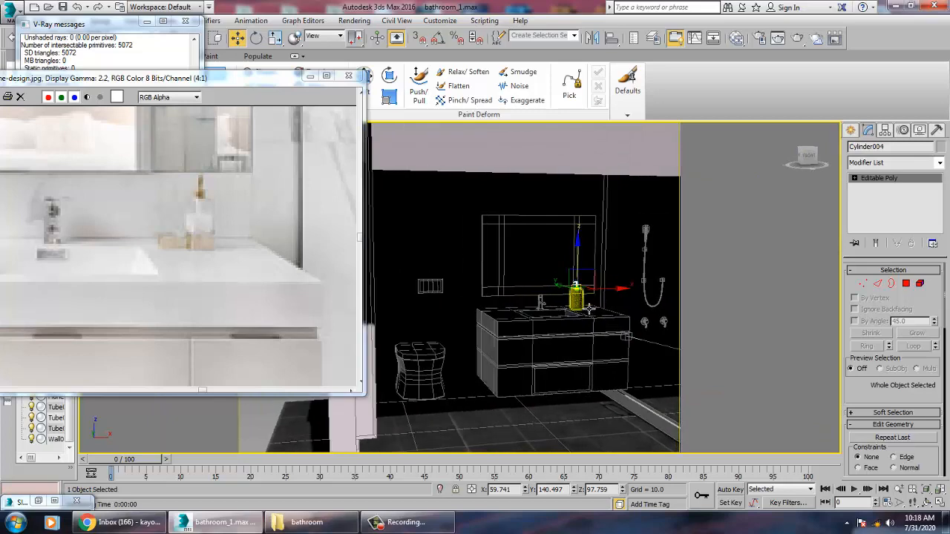
pyautogui.click(516, 285)
pyautogui.scroll(-8, 492, 270)
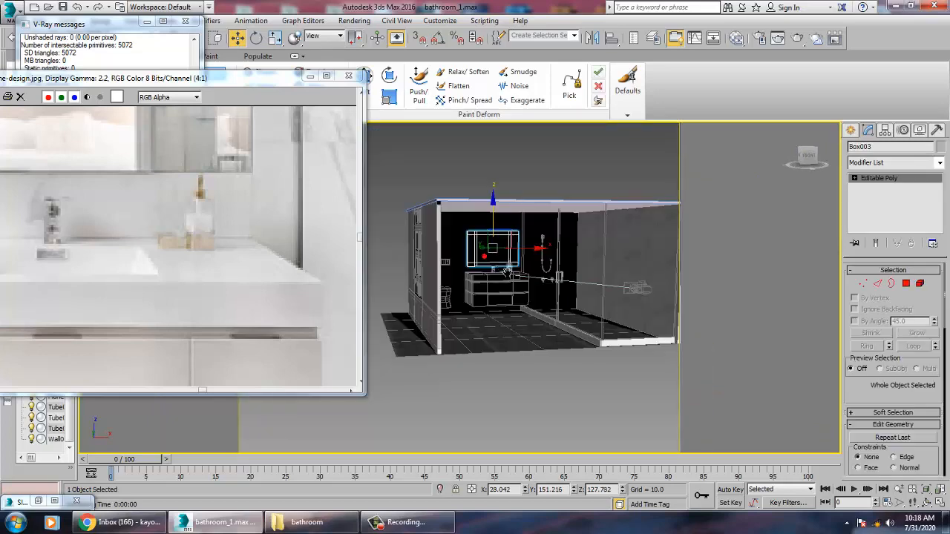
pyautogui.press('m')
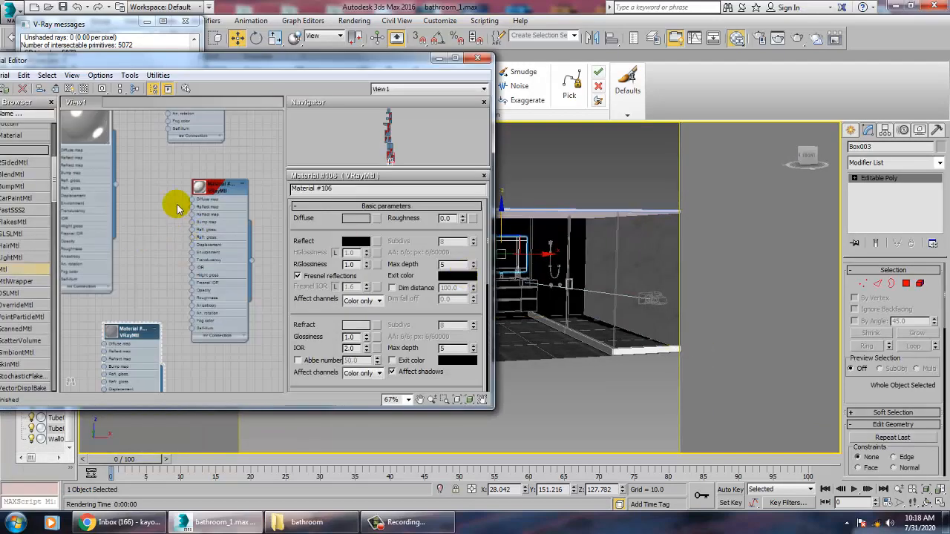
# Find Material #91 among the material nodes and inspect its parameters and reflection colour without changing them.
pyautogui.moveTo(160, 222); pyautogui.dragTo(234, 364, button='middle')
pyautogui.scroll(-1, 222, 282)
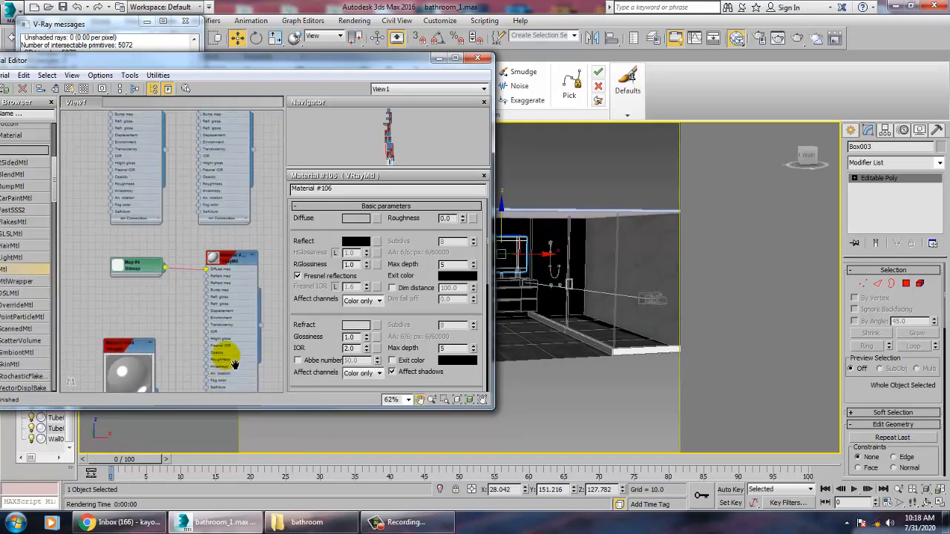
pyautogui.moveTo(241, 329); pyautogui.dragTo(246, 343, button='middle')
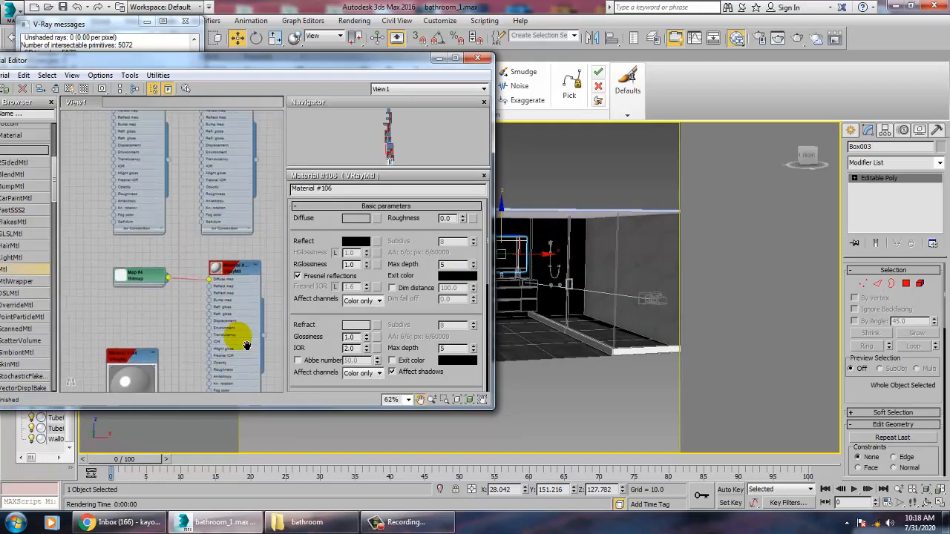
pyautogui.scroll(-4, 232, 253)
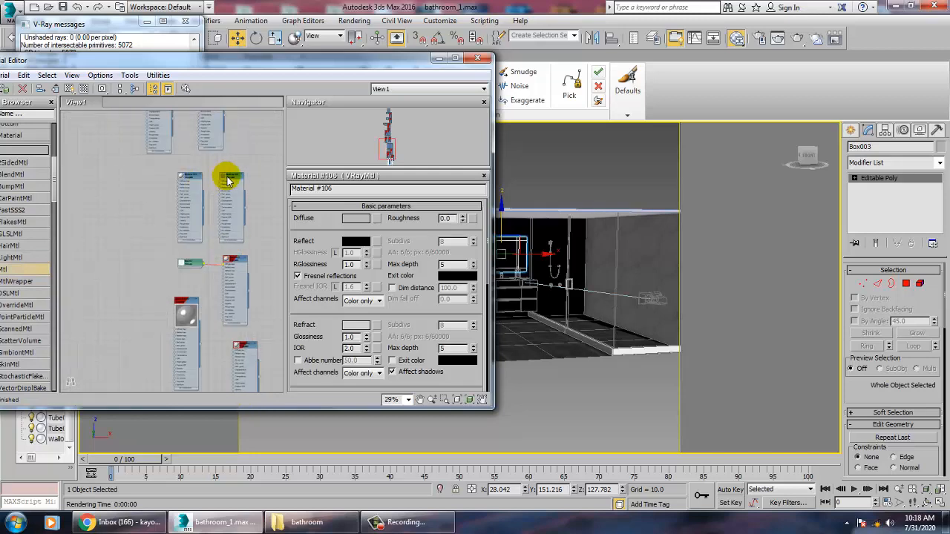
pyautogui.doubleClick(228, 180)
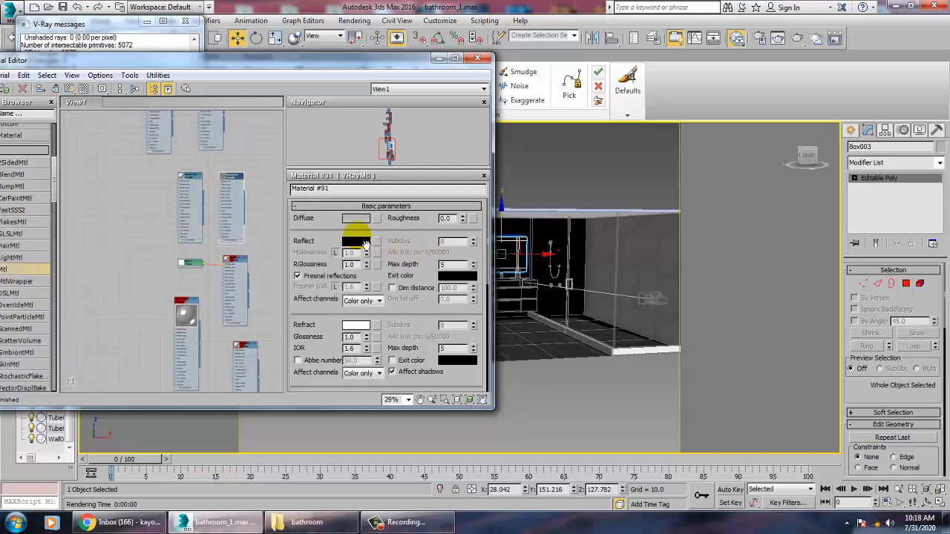
pyautogui.click(358, 244)
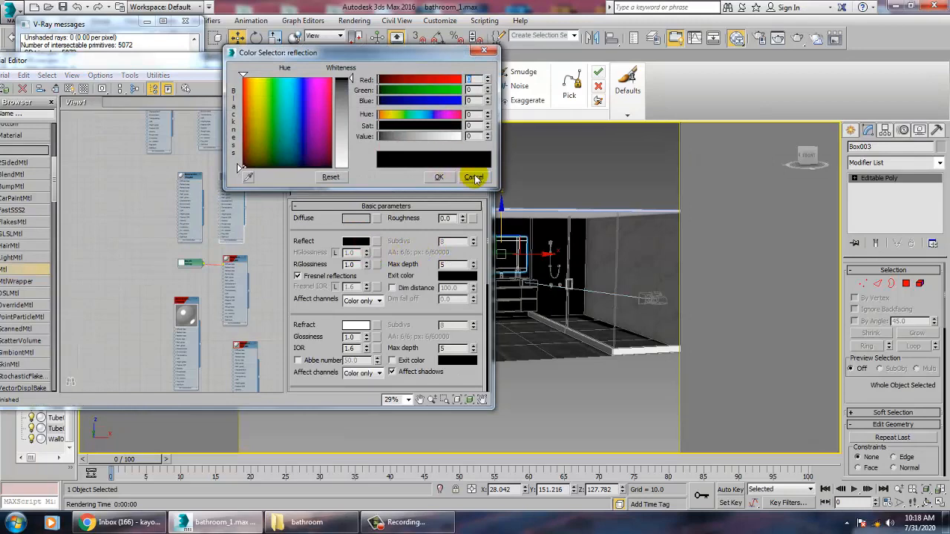
pyautogui.click(473, 178)
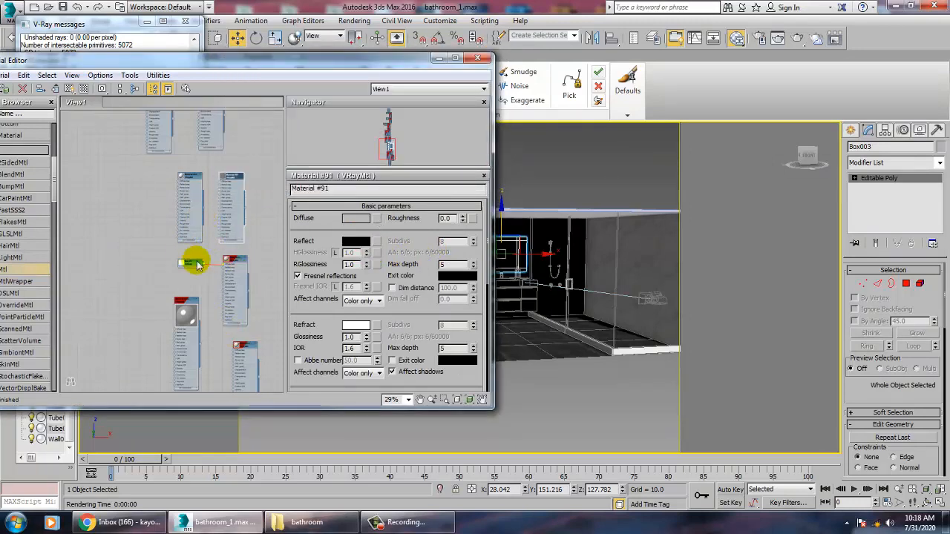
# Look through the other material nodes and inspect the parameters of Material #77, Material #53 and Material #90.
pyautogui.scroll(4, 185, 276)
pyautogui.moveTo(185, 278); pyautogui.dragTo(227, 375, button='middle')
pyautogui.moveTo(230, 209); pyautogui.dragTo(230, 373, button='middle')
pyautogui.moveTo(229, 221); pyautogui.dragTo(237, 398, button='middle')
pyautogui.moveTo(209, 238); pyautogui.dragTo(248, 360, button='middle')
pyautogui.moveTo(208, 231); pyautogui.dragTo(210, 377, button='middle')
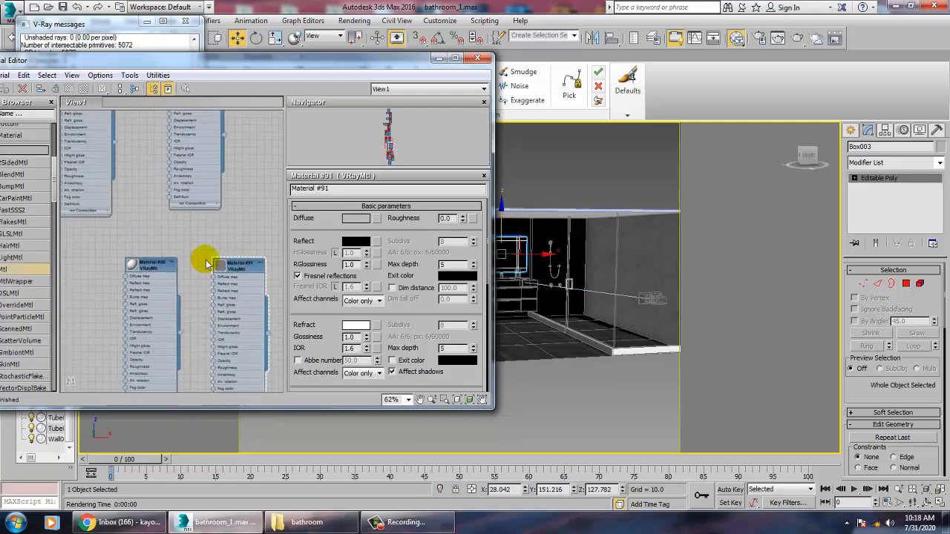
pyautogui.moveTo(228, 338); pyautogui.dragTo(248, 404, button='middle')
pyautogui.moveTo(200, 238); pyautogui.dragTo(216, 348, button='middle')
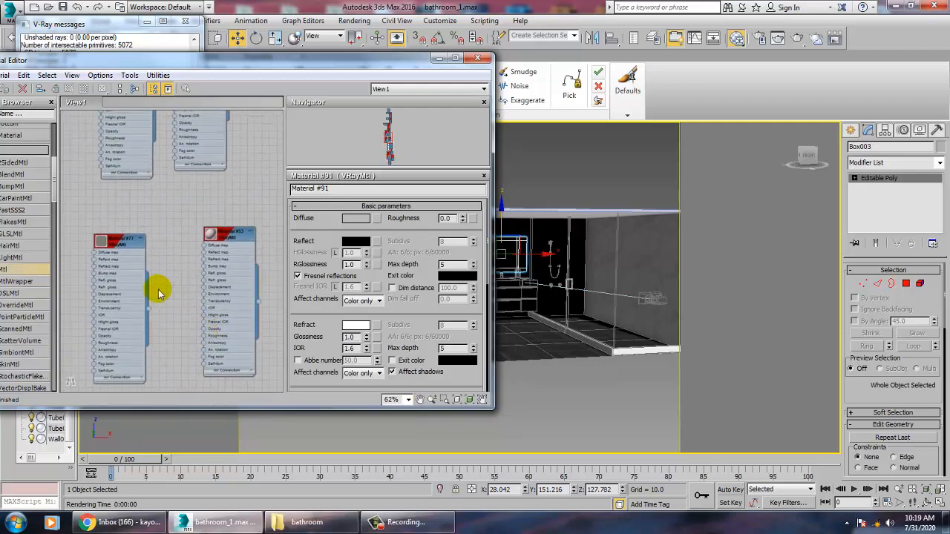
pyautogui.doubleClick(119, 239)
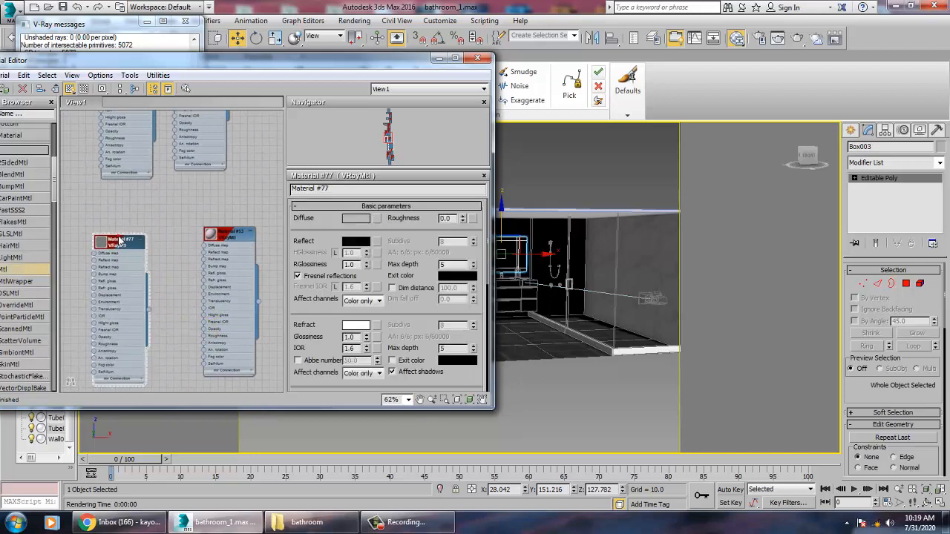
pyautogui.doubleClick(232, 236)
pyautogui.moveTo(201, 319); pyautogui.dragTo(201, 131, button='middle')
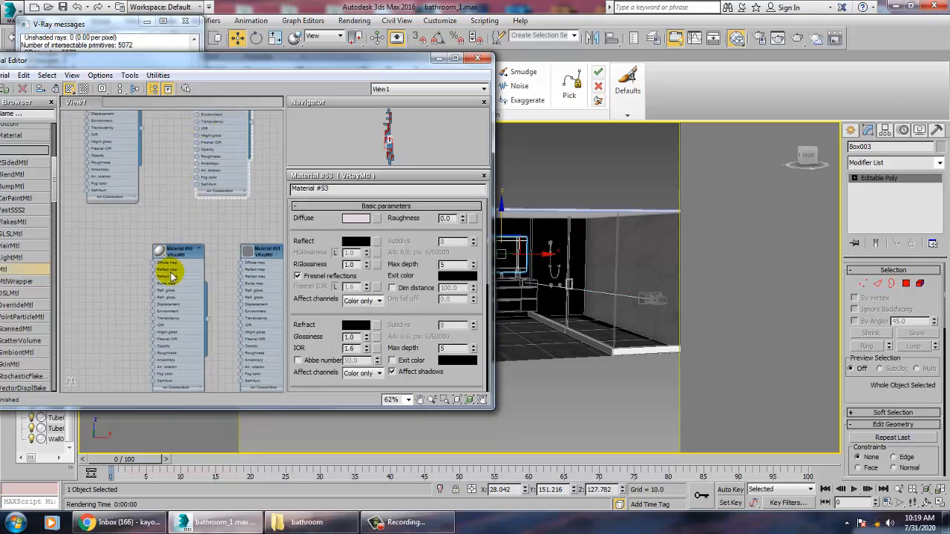
pyautogui.doubleClick(175, 261)
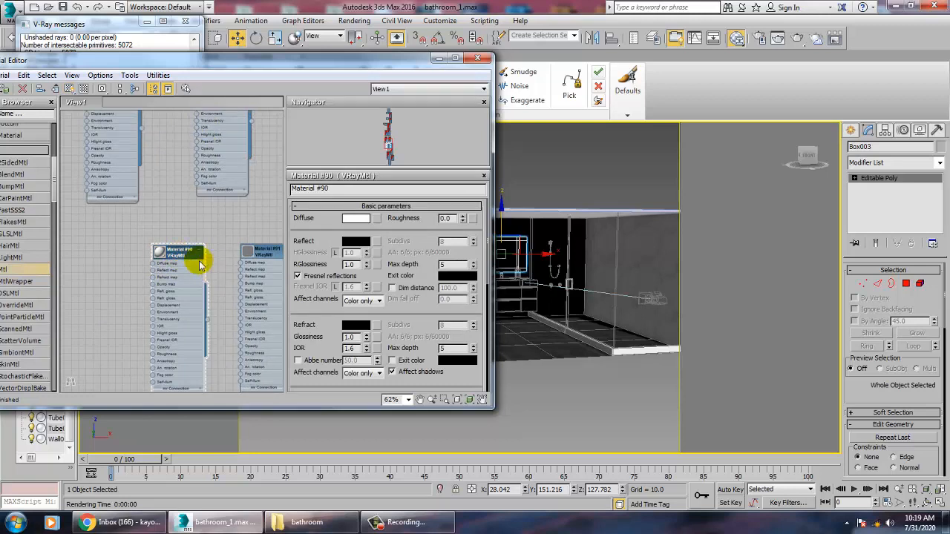
# Reopen Material #91 to inspect its refraction colour without changing it, and minimize the material editor.
pyautogui.doubleClick(266, 257)
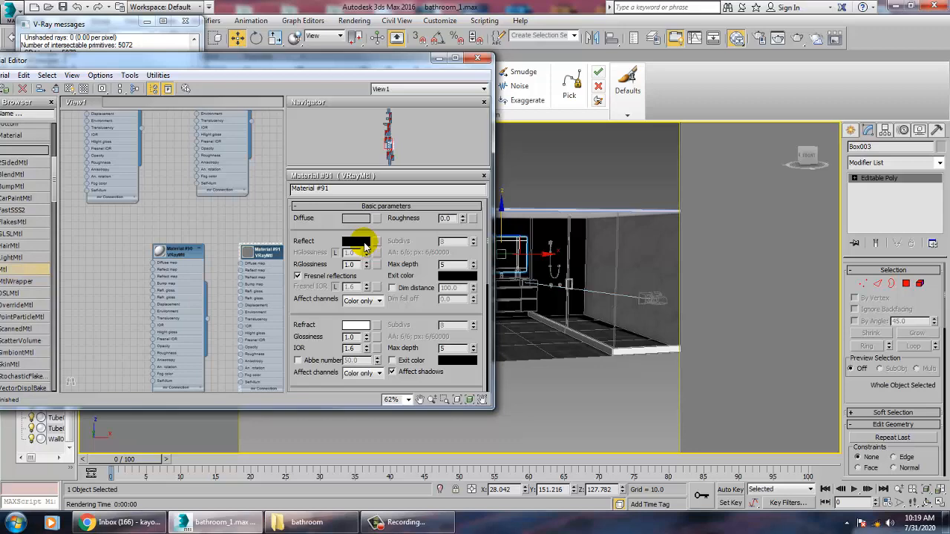
pyautogui.click(355, 325)
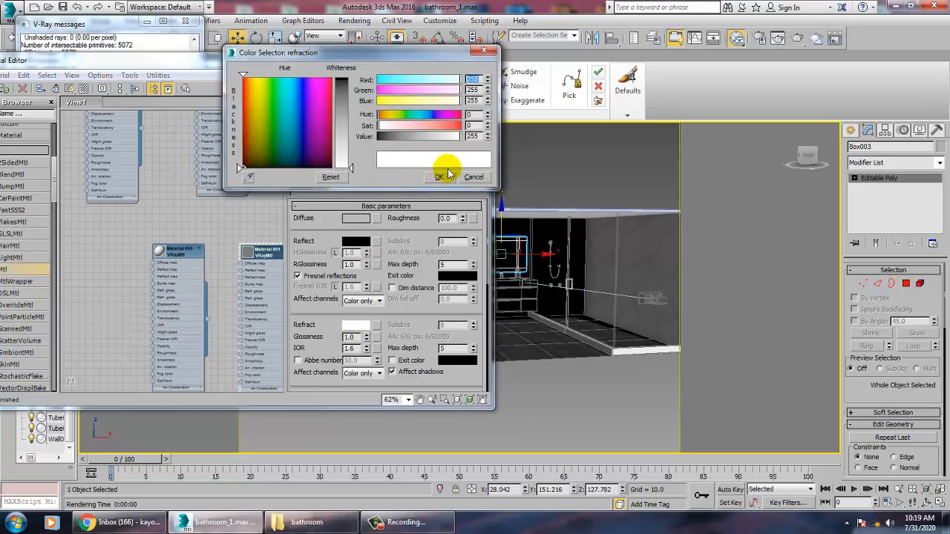
pyautogui.click(473, 179)
pyautogui.moveTo(254, 250); pyautogui.dragTo(219, 268, button='middle')
pyautogui.click(531, 254)
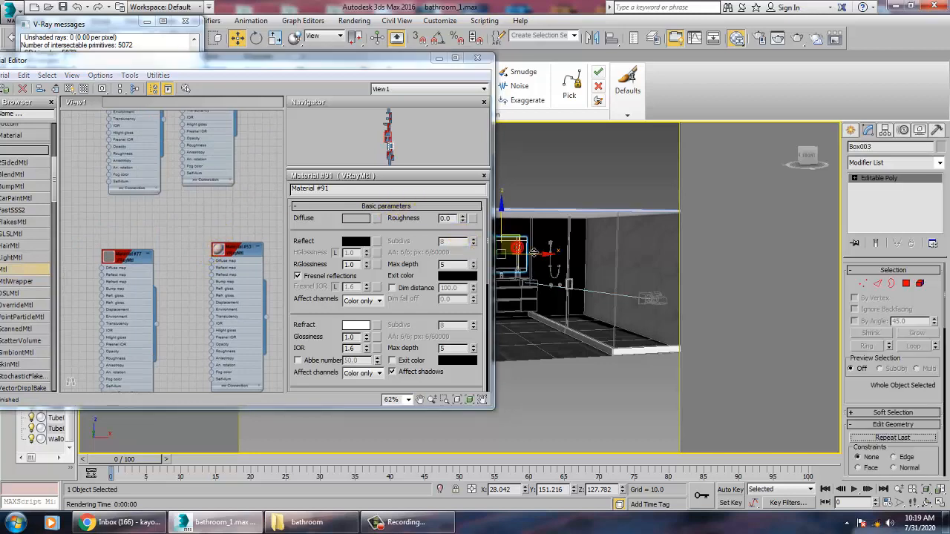
pyautogui.click(436, 60)
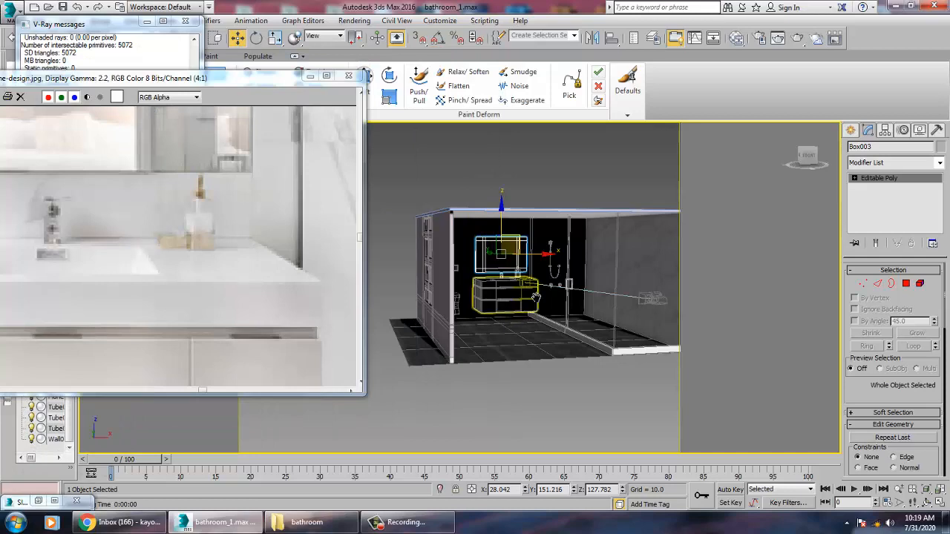
# Switch the viewport to the PhysCamera001 view and minimize the reference image and V-Ray messages windows.
pyautogui.scroll(5, 534, 297)
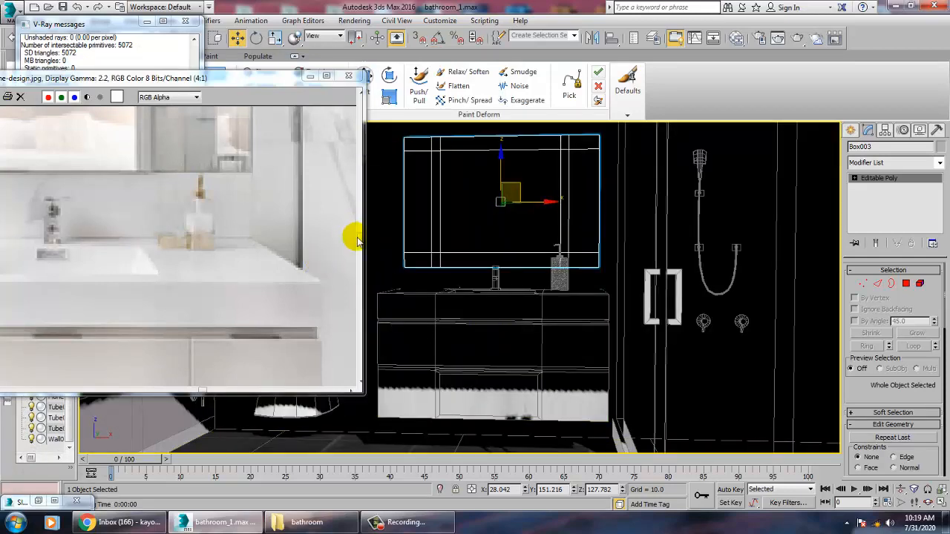
pyautogui.click(310, 76)
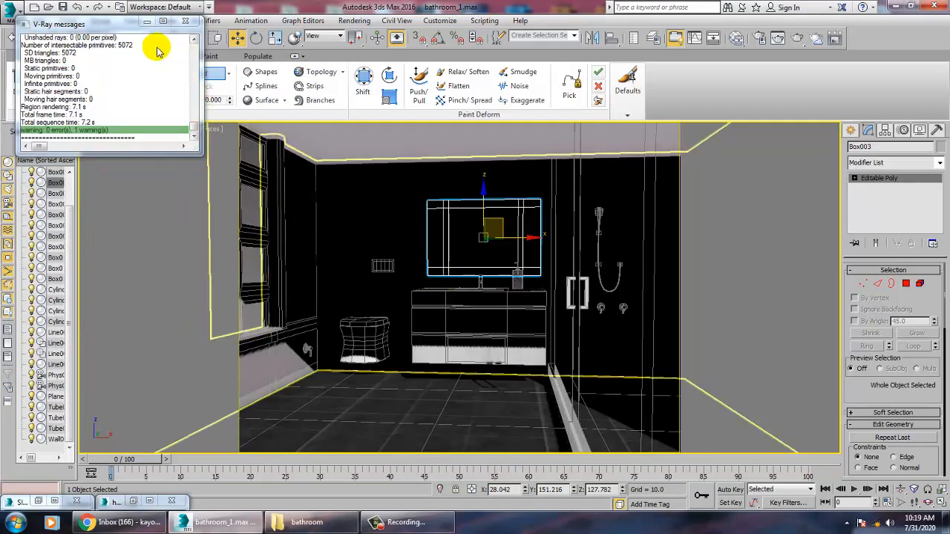
pyautogui.click(149, 22)
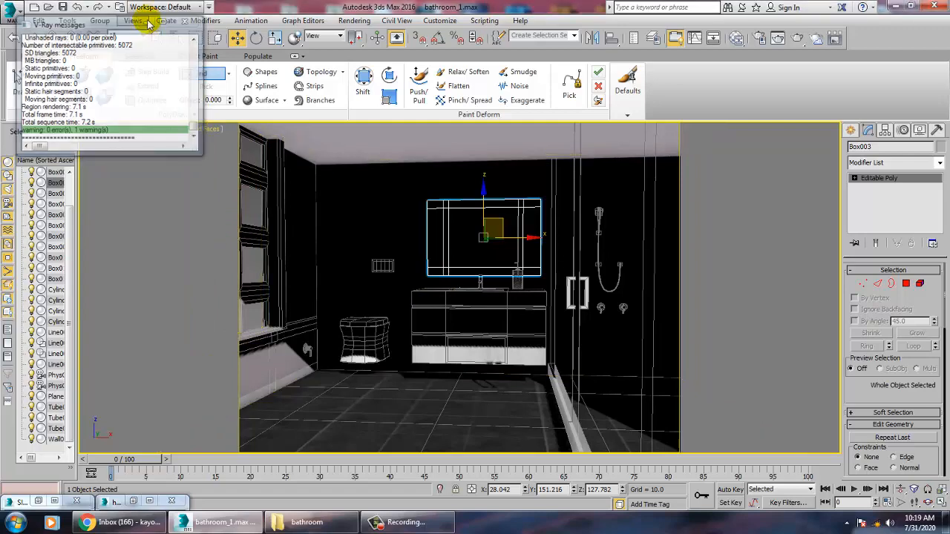
pyautogui.click(147, 23)
# Set the camera viewport's display style to Shaded.
pyautogui.click(99, 179)
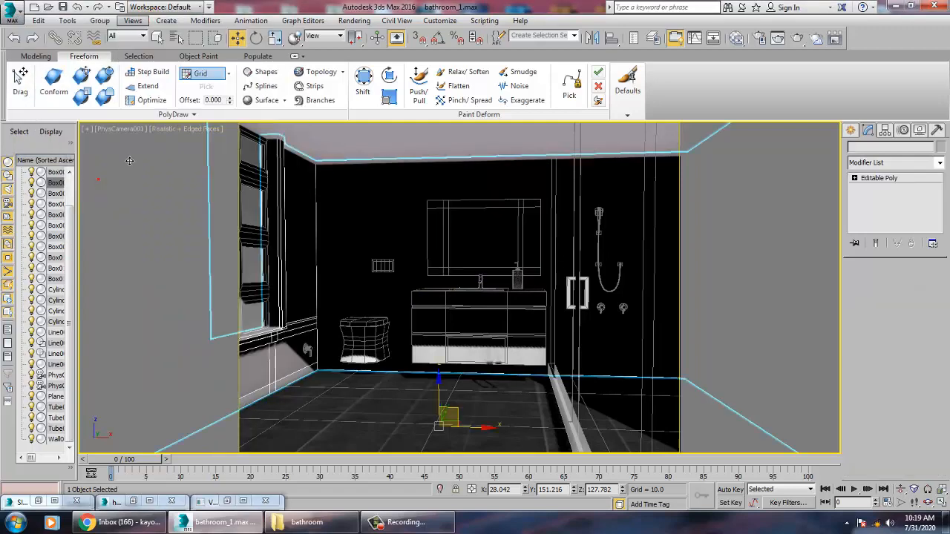
pyautogui.click(175, 128)
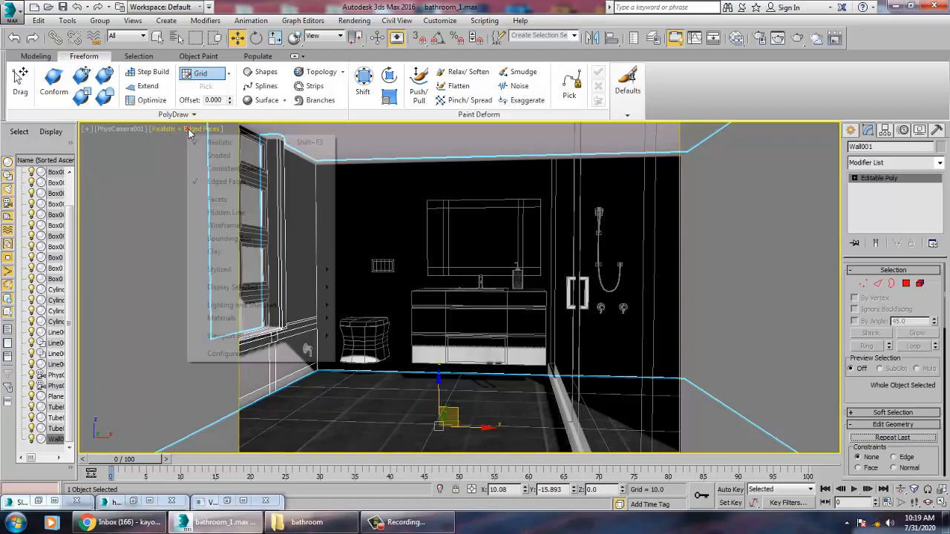
pyautogui.click(205, 154)
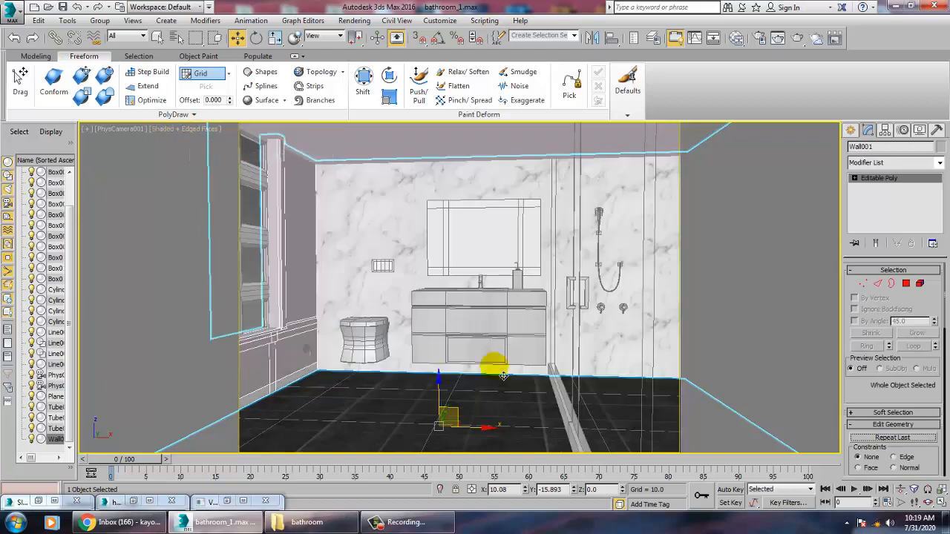